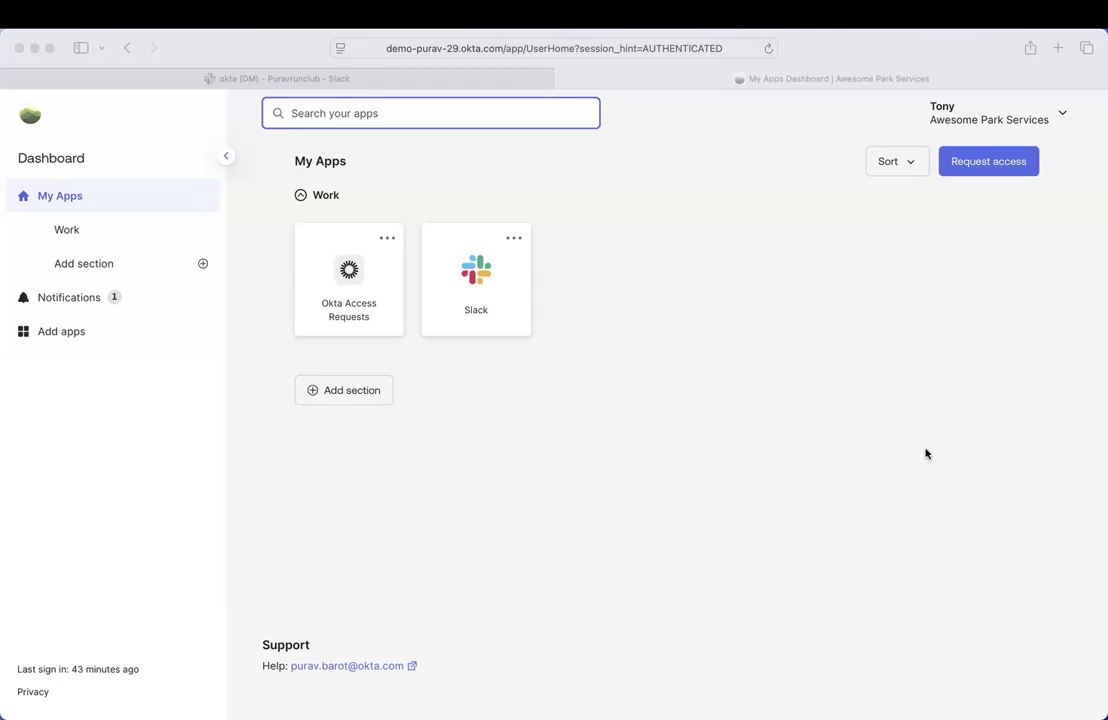
# View the requester's account details and the catalog of apps available for access requests, and return to the dashboard
pyautogui.click(979, 120)
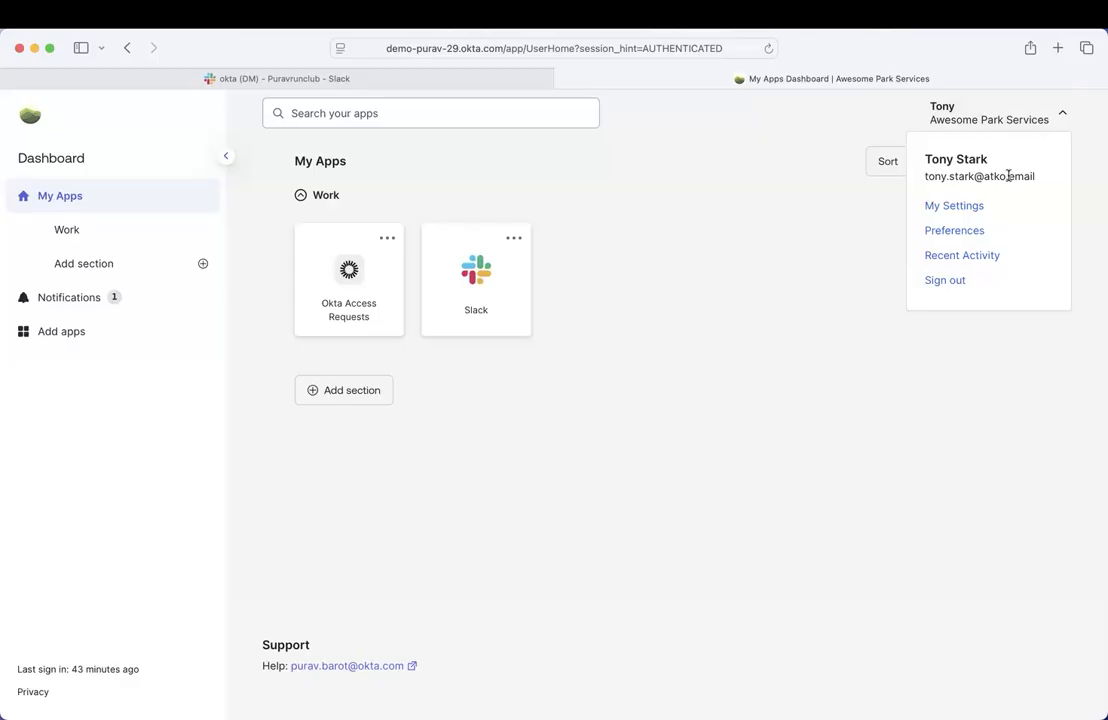
pyautogui.click(716, 222)
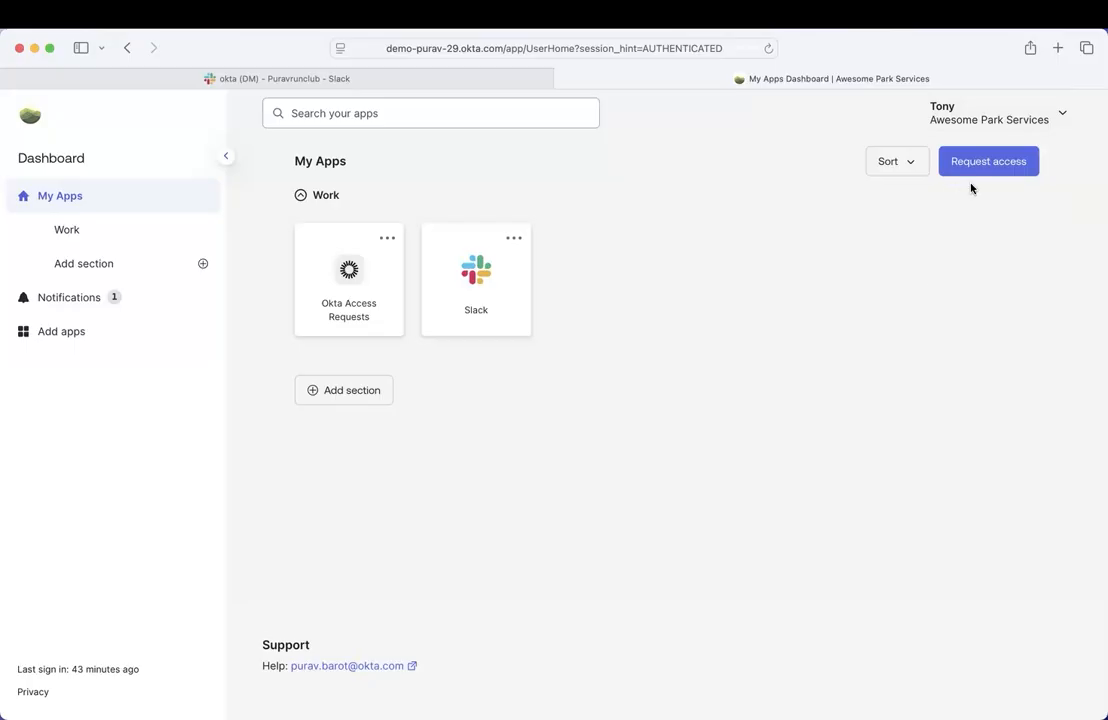
pyautogui.click(995, 165)
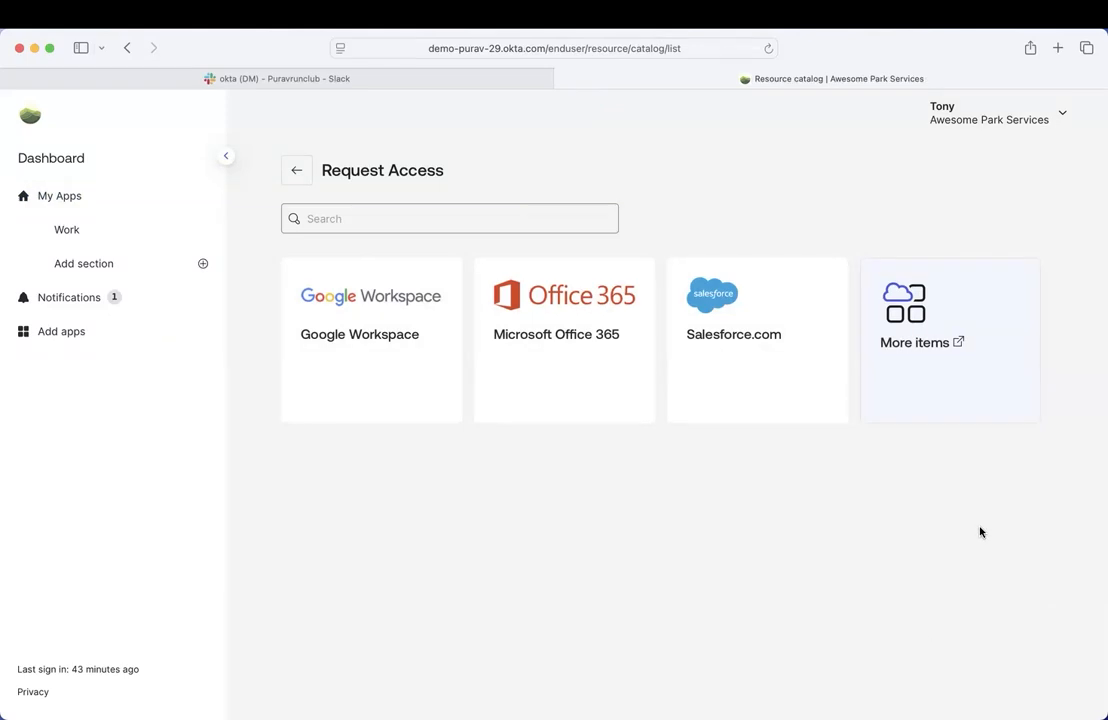
pyautogui.click(300, 168)
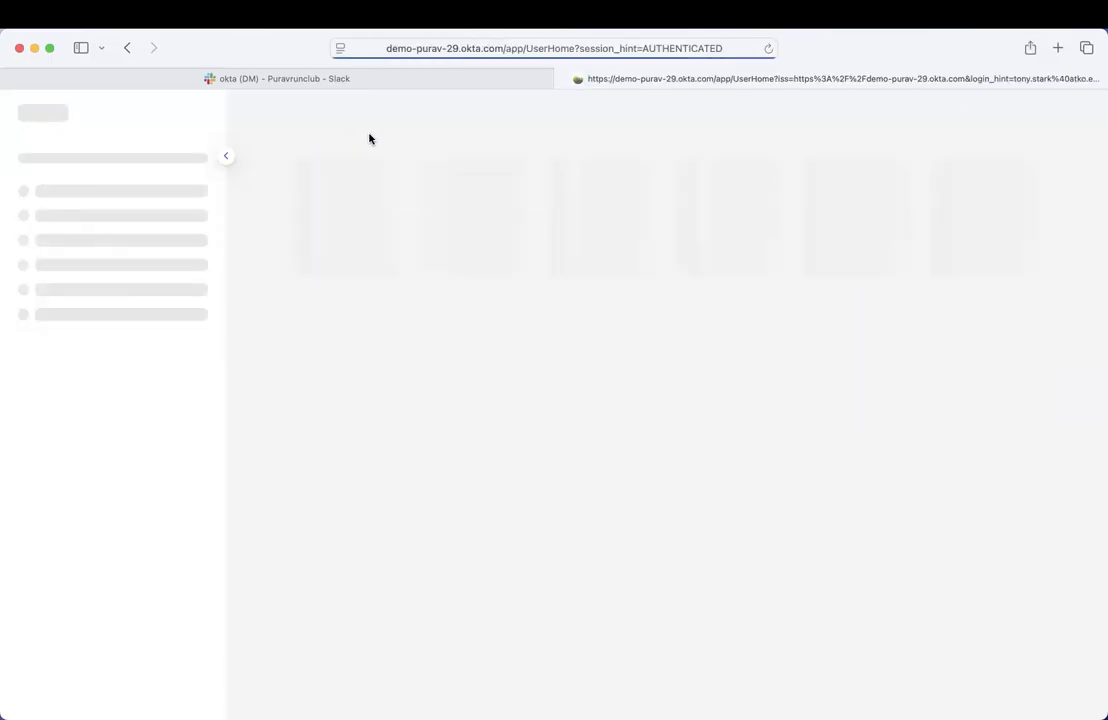
# Switch to Slack, reload the okta app conversation, and send it the message "I need access to an application"
pyautogui.click(347, 79)
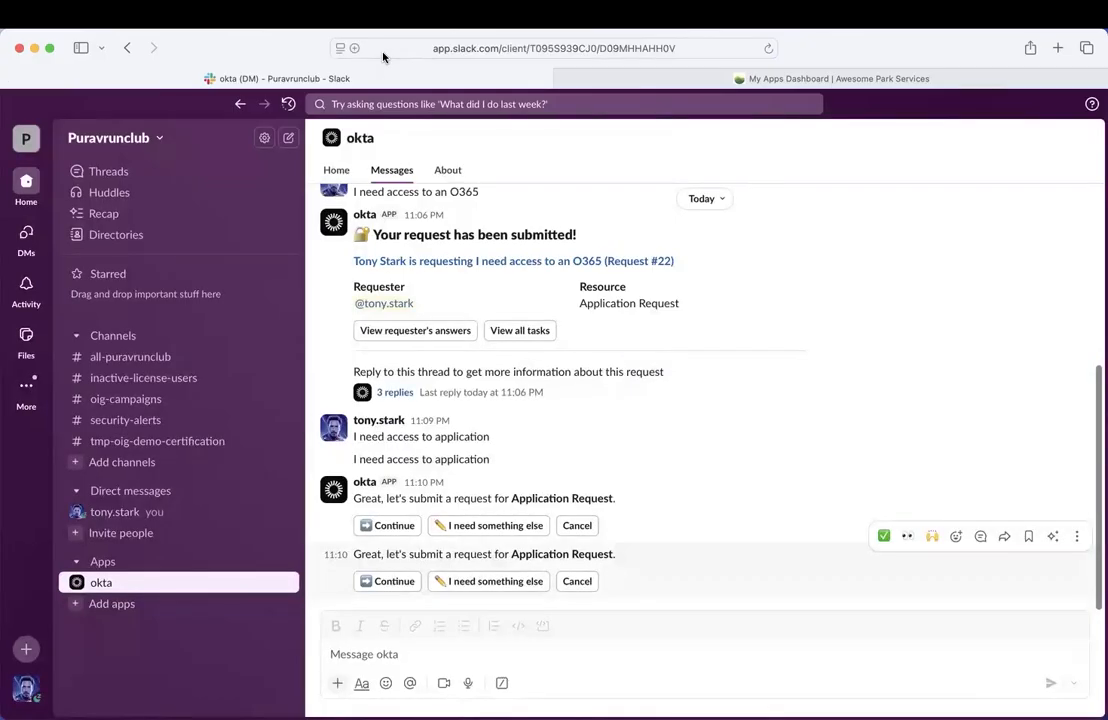
pyautogui.click(383, 50)
pyautogui.press('Return')
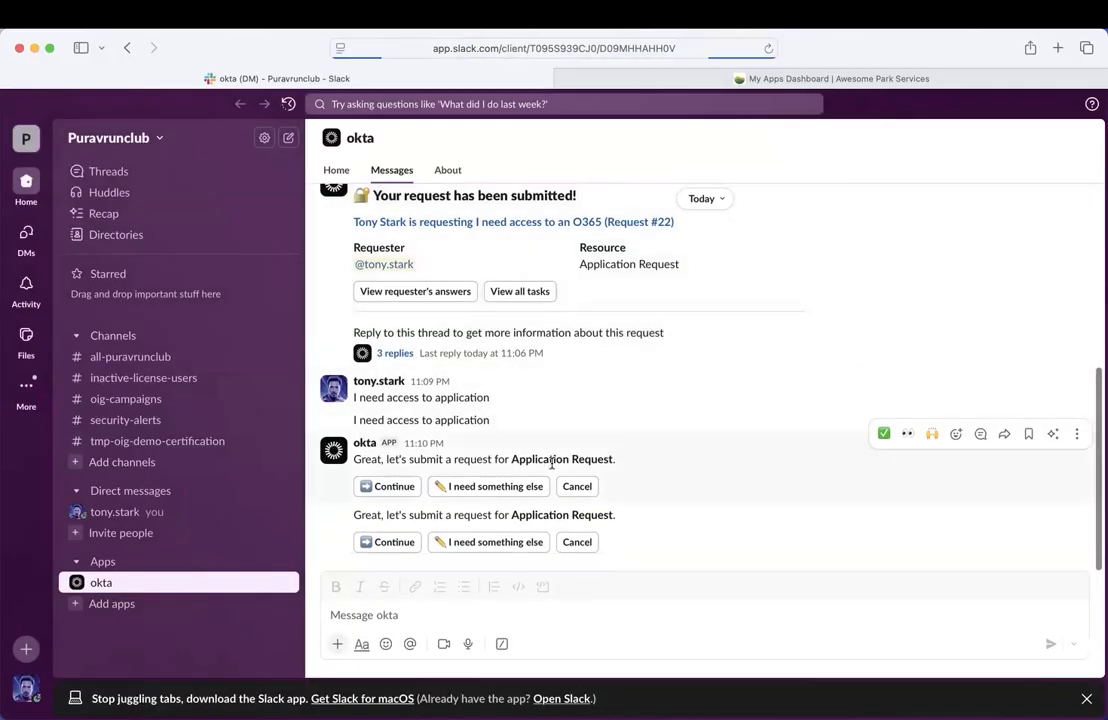
pyautogui.click(434, 615)
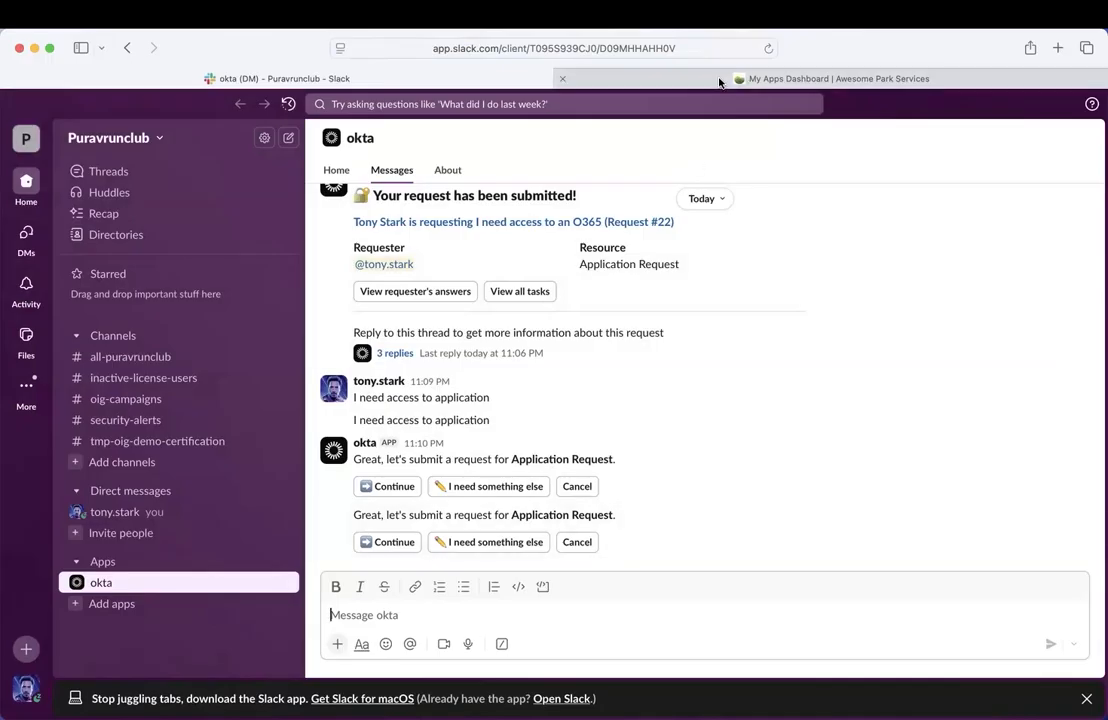
pyautogui.hotkey('ctrl', 'Tab')
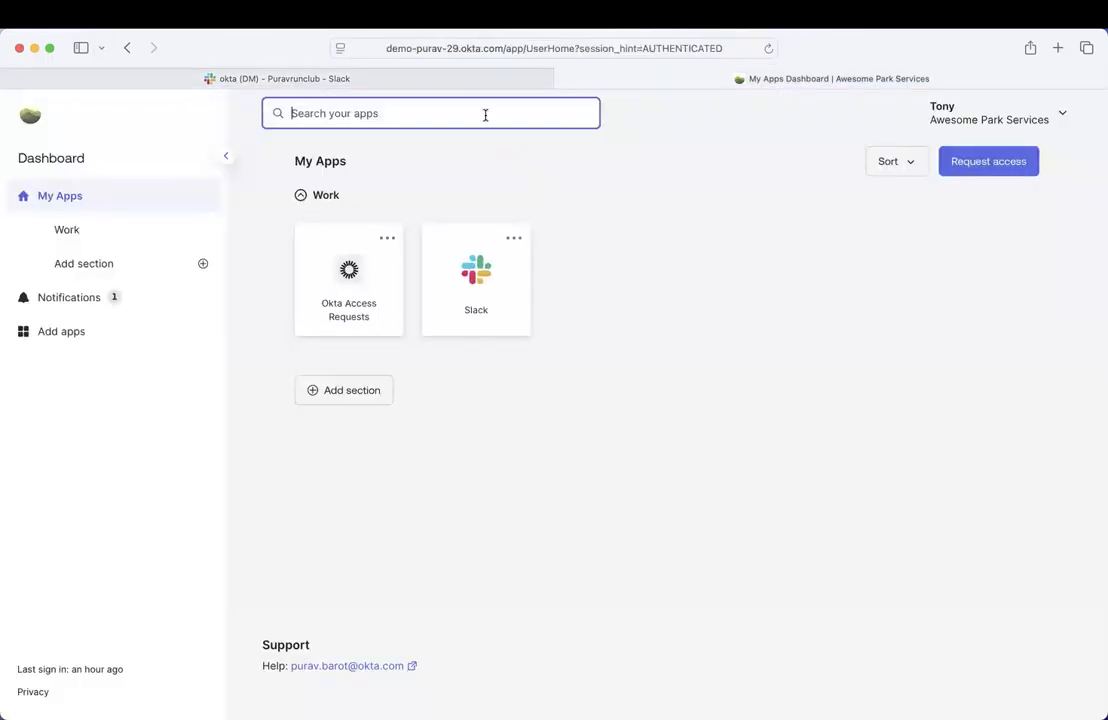
pyautogui.hotkey('ctrl', 'Tab')
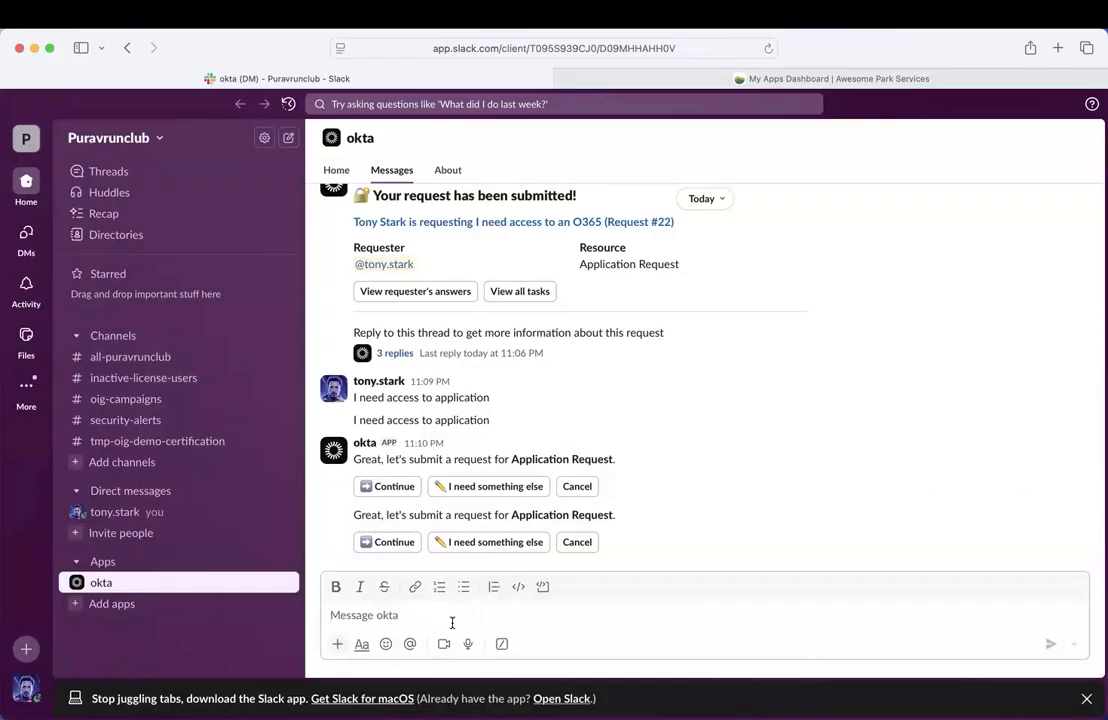
pyautogui.write('I ne')
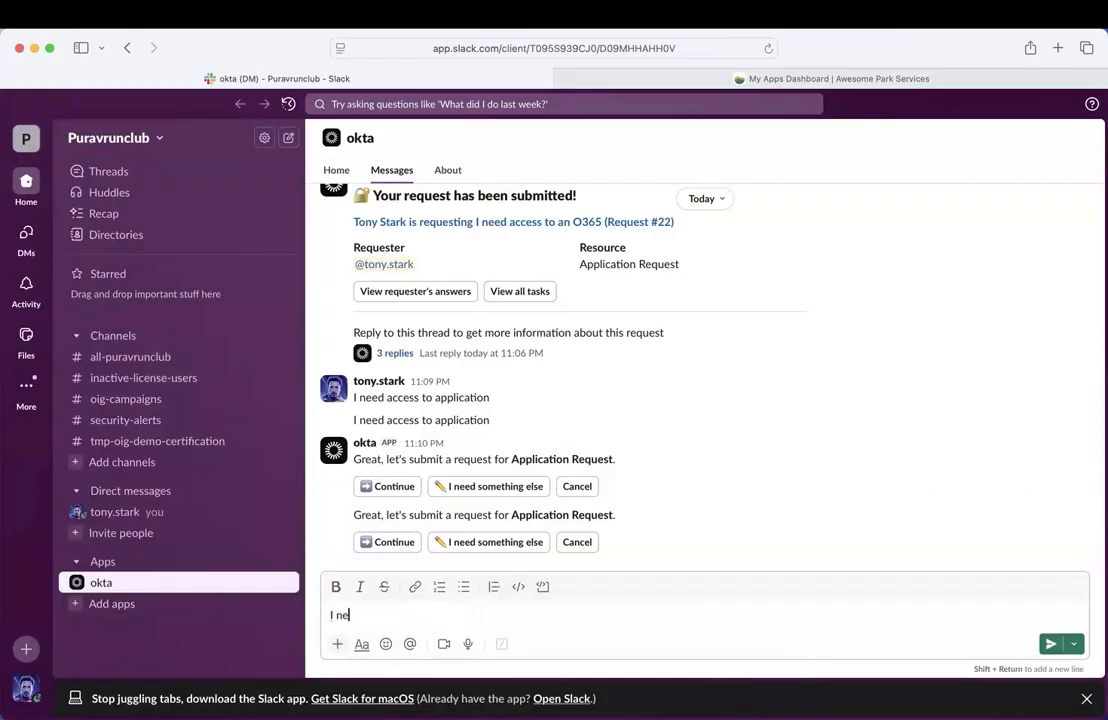
pyautogui.write('ed access to an application')
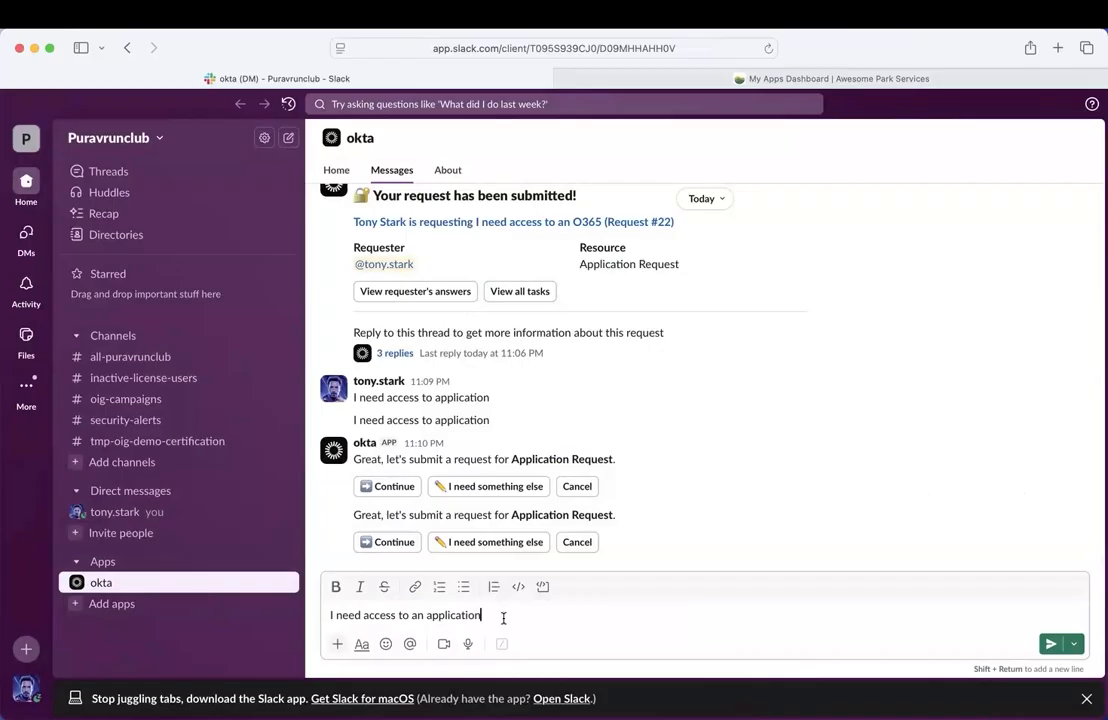
pyautogui.press('Return')
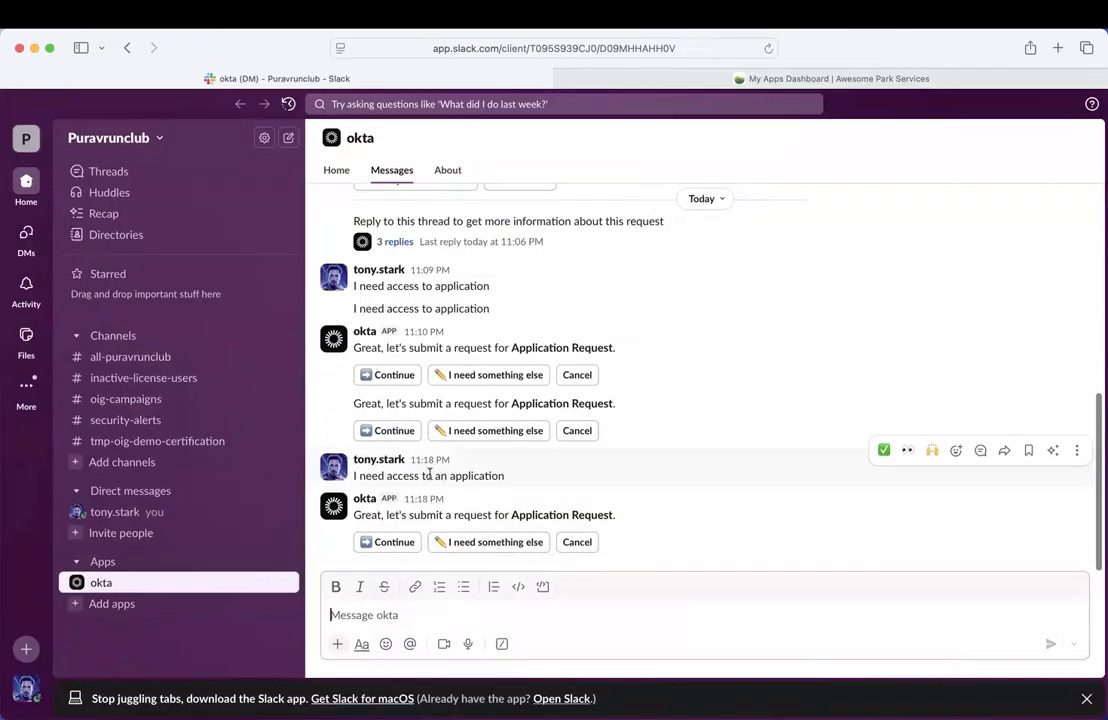
# Continue the newest Application Request prompt and choose Microsoft Office 365 as the application resource
pyautogui.click(394, 542)
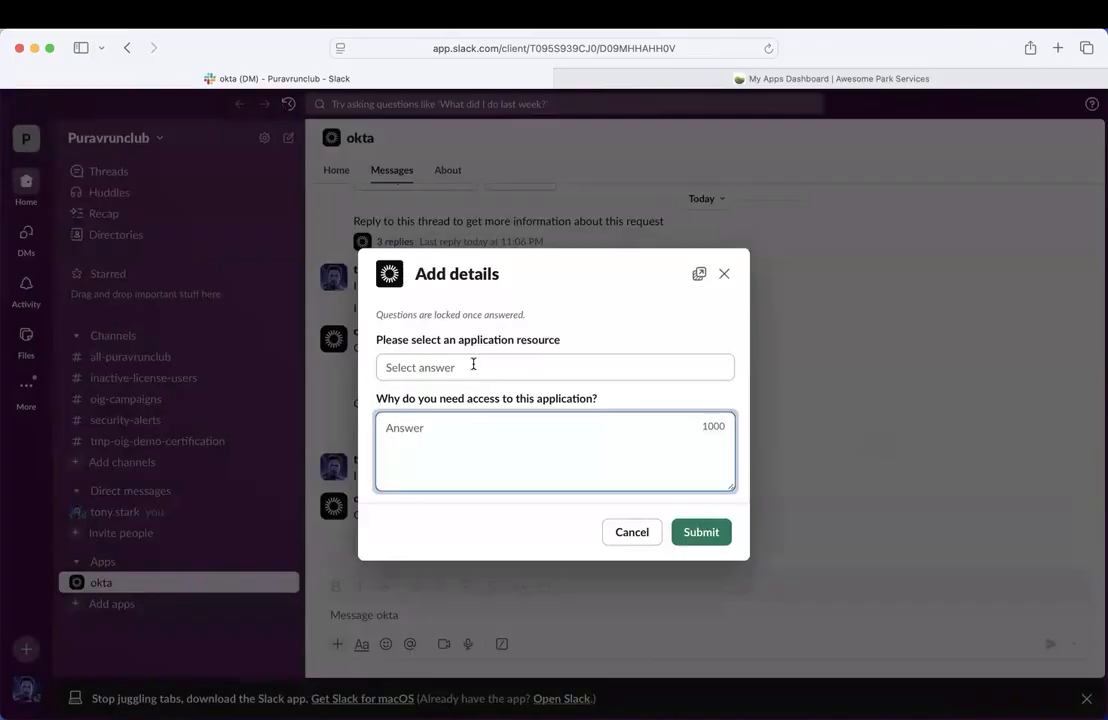
pyautogui.click(473, 366)
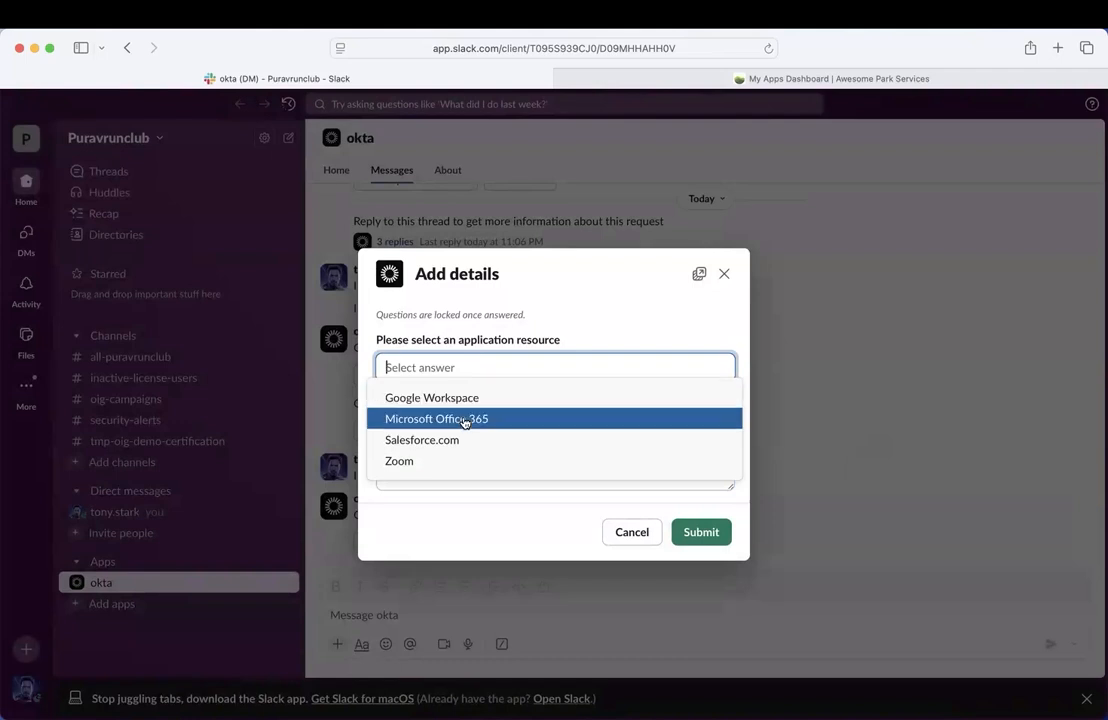
pyautogui.click(464, 421)
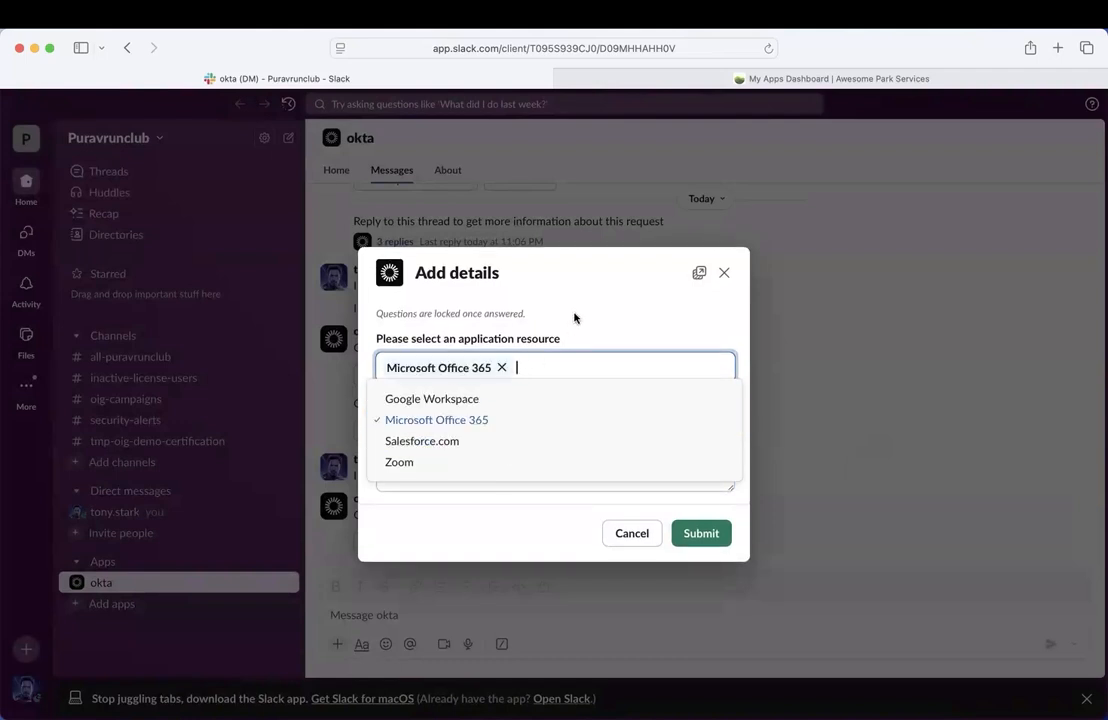
pyautogui.press('Escape')
# Enter the access reason "I need to work on my group project.", submit the request, and open its message thread
pyautogui.click(506, 430)
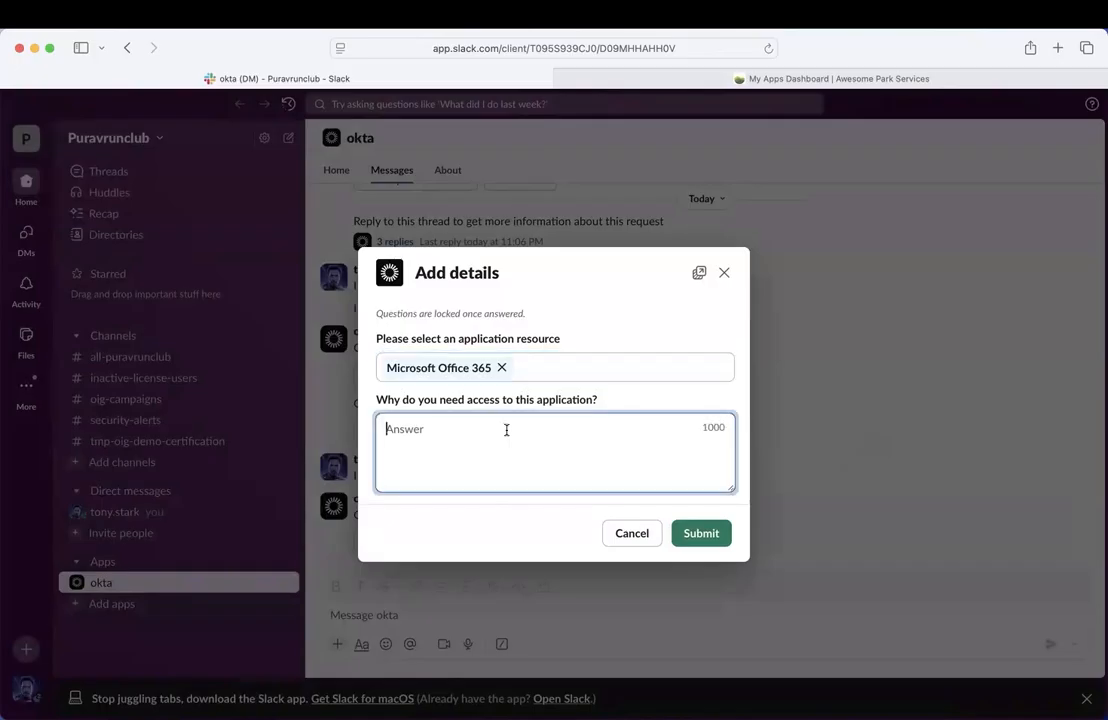
pyautogui.write('I need to work on ')
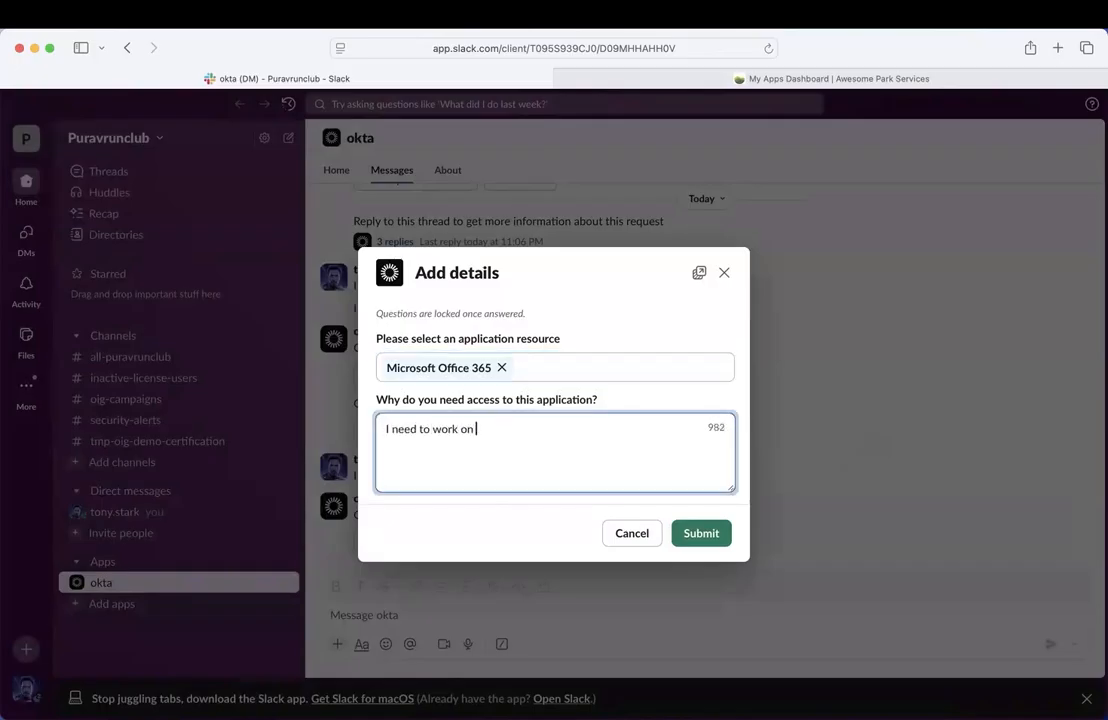
pyautogui.write('my group project')
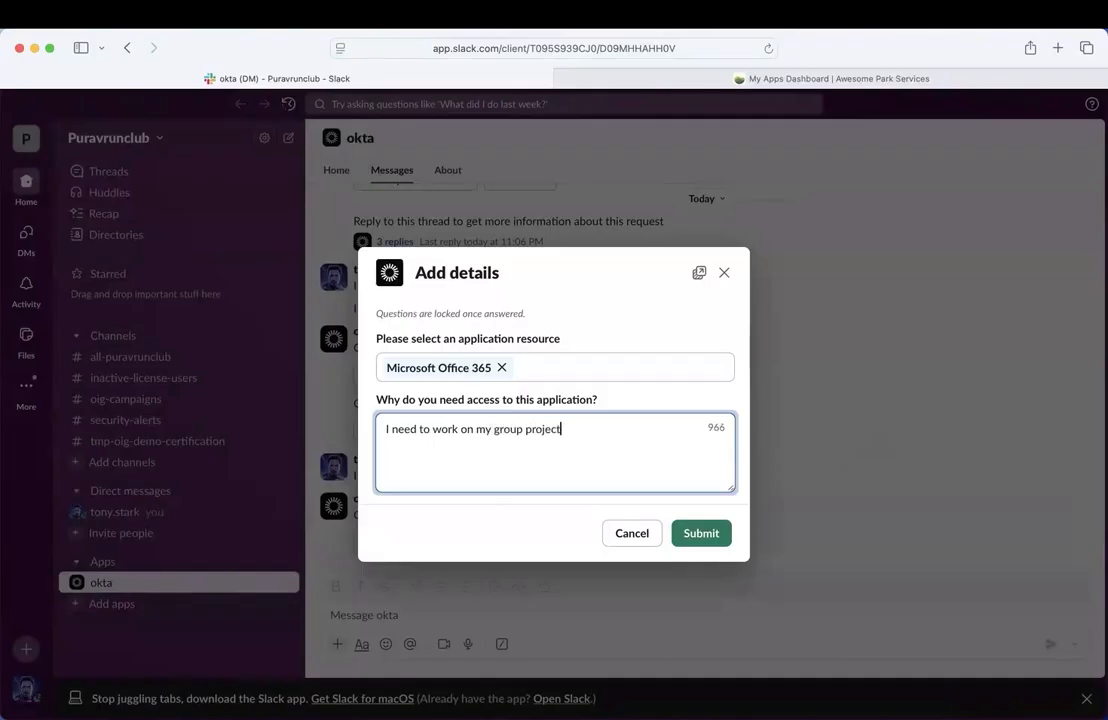
pyautogui.write('.')
pyautogui.click(700, 533)
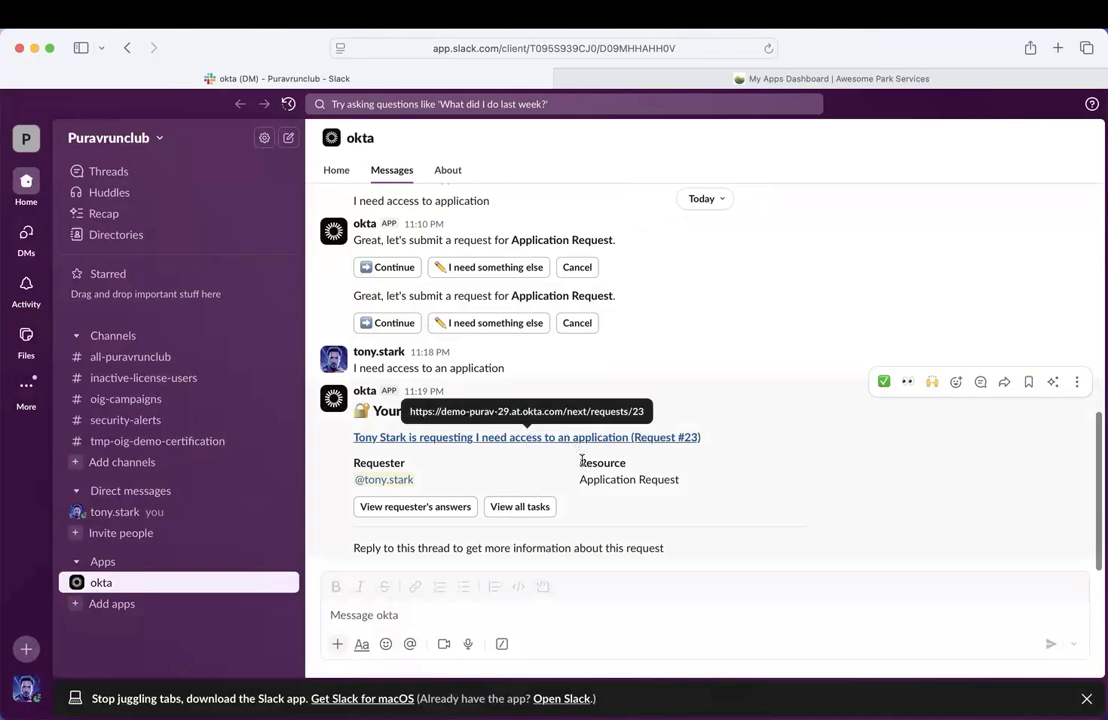
pyautogui.click(980, 381)
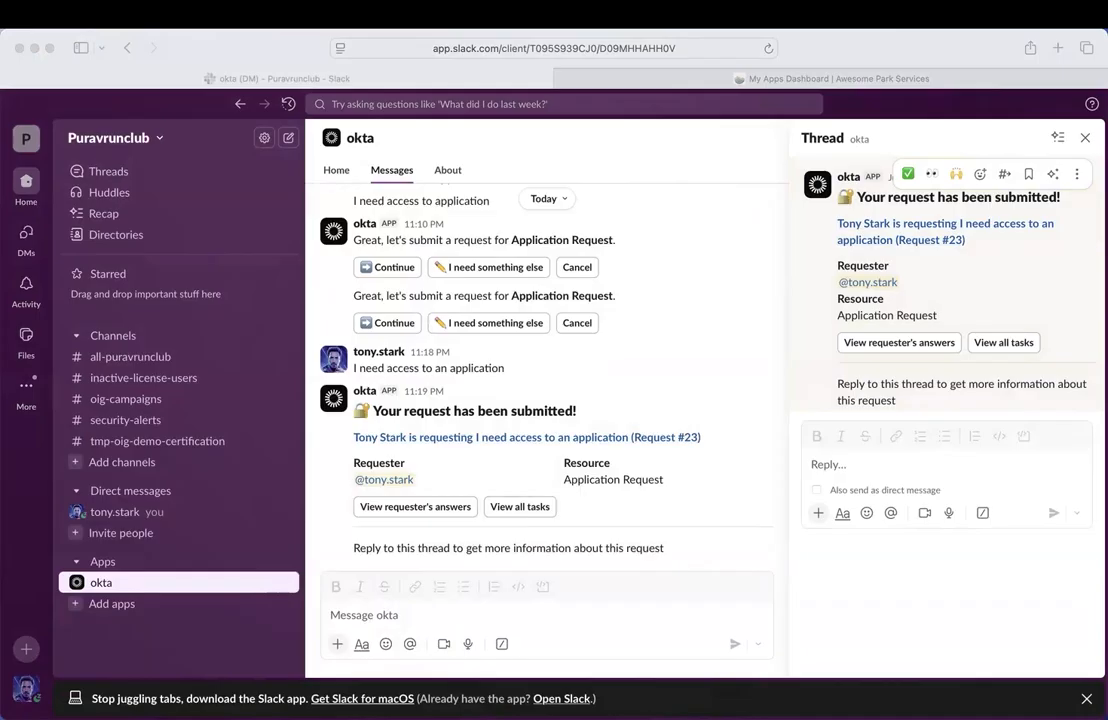
# Switch to the manager's browser window with the Okta Access Requests inbox and view the signed-in account details
pyautogui.moveTo(972, 141); pyautogui.dragTo(695, 71)
pyautogui.doubleClick(696, 69)
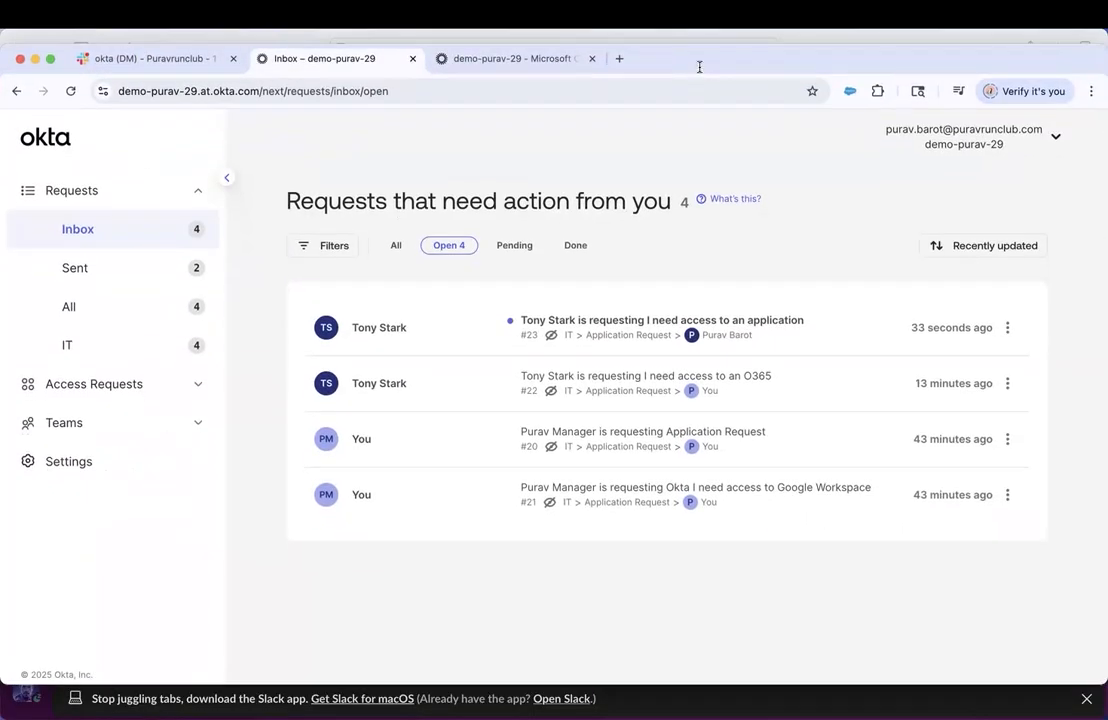
pyautogui.click(991, 125)
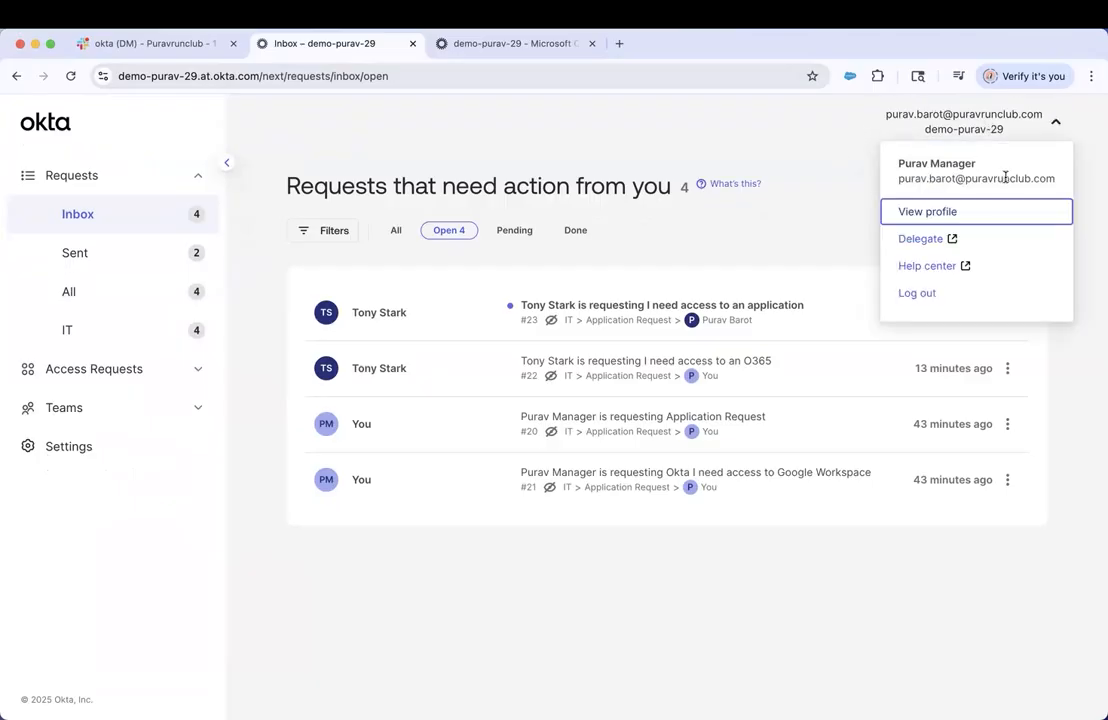
pyautogui.tripleClick(916, 162)
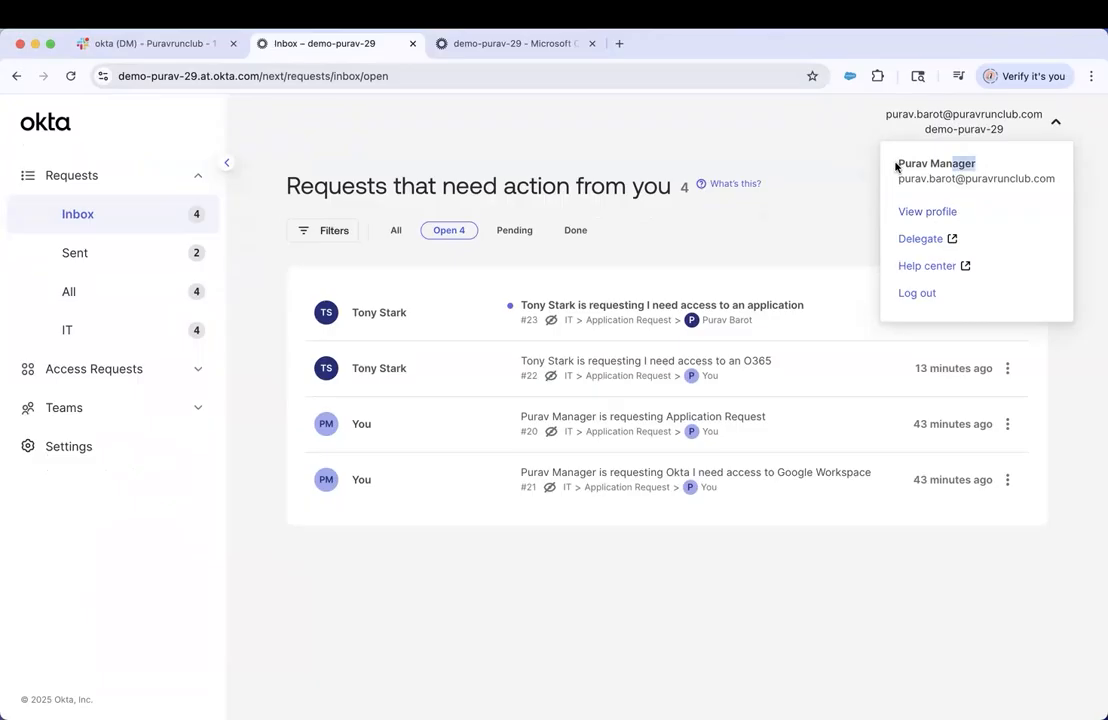
pyautogui.click(845, 164)
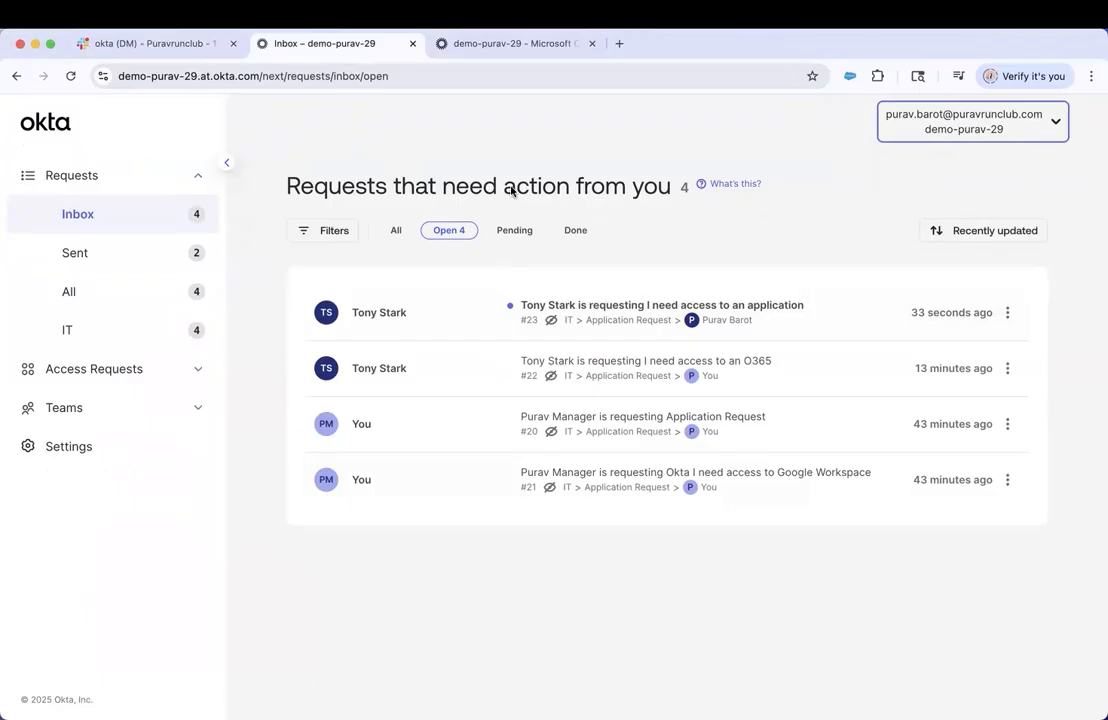
# Check the manager's Slack approval message, and open the newest inbox request in Okta to review the requester's answers and chat
pyautogui.click(172, 46)
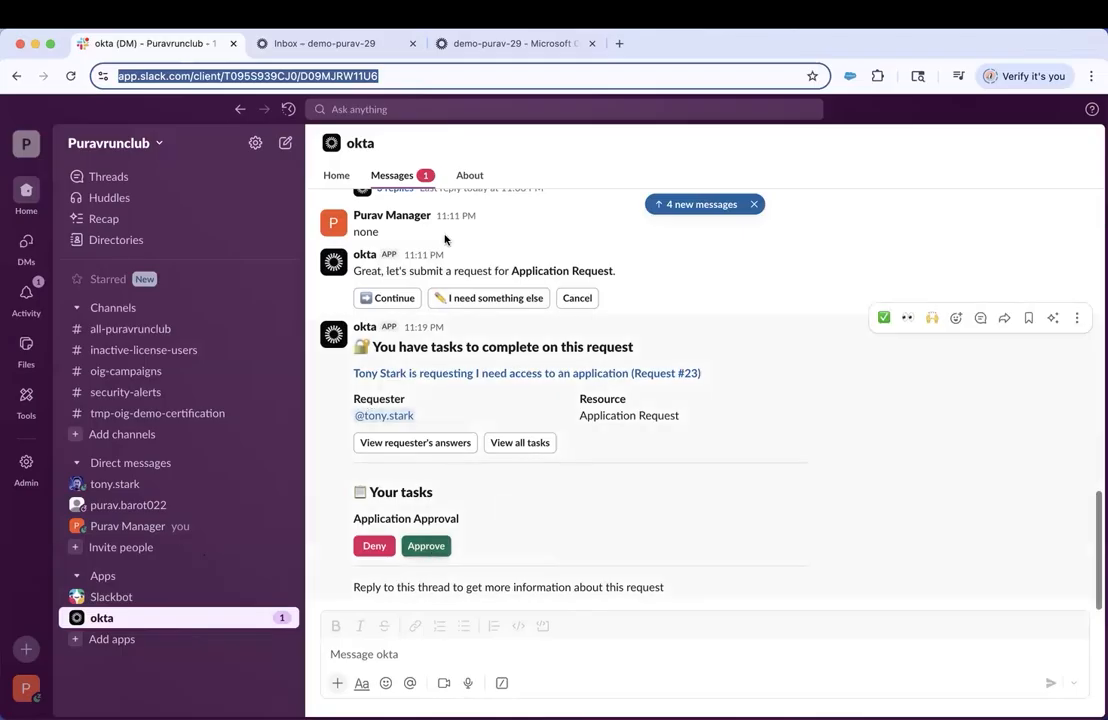
pyautogui.click(361, 47)
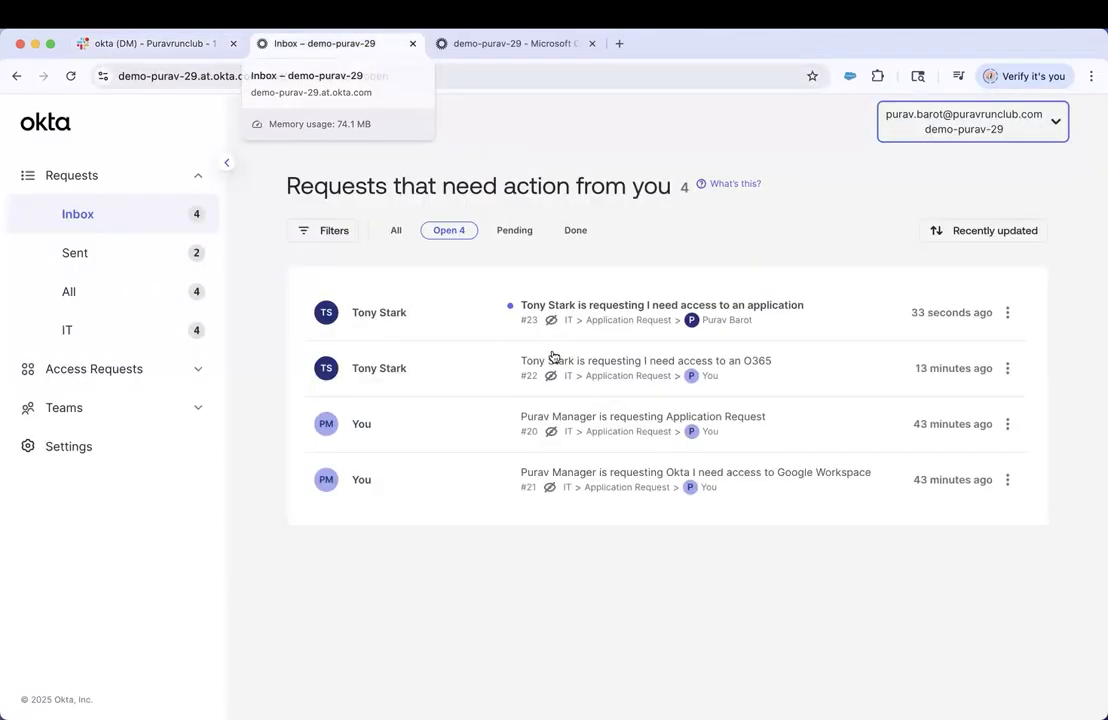
pyautogui.click(460, 317)
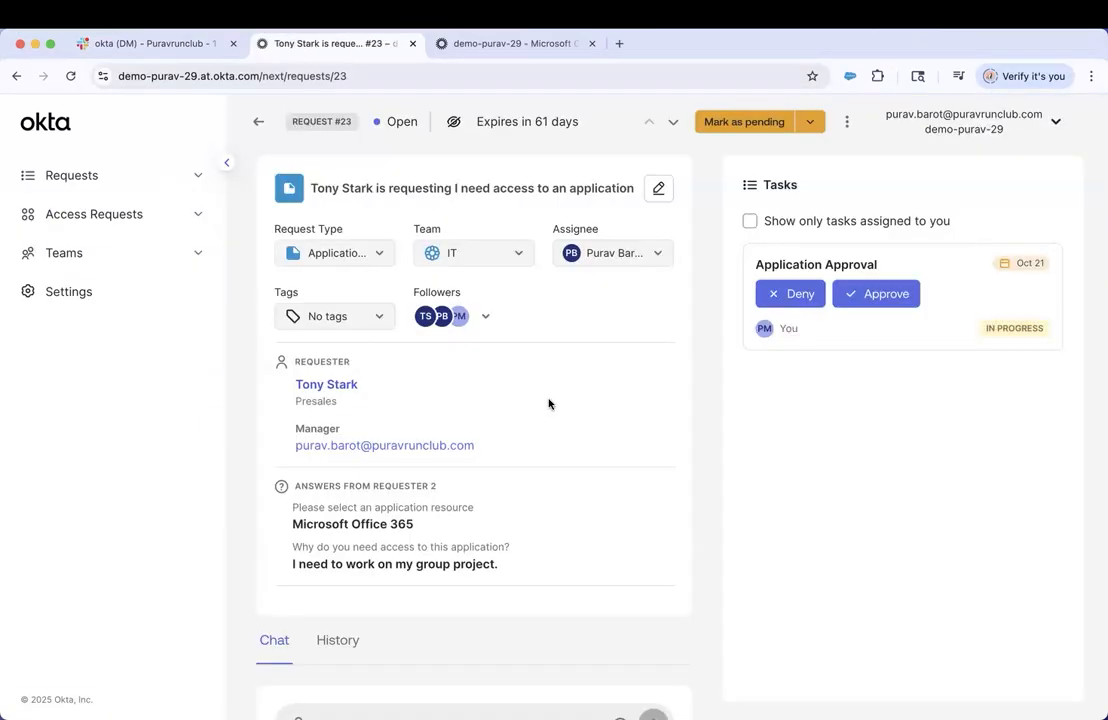
pyautogui.scroll(-3, 548, 404)
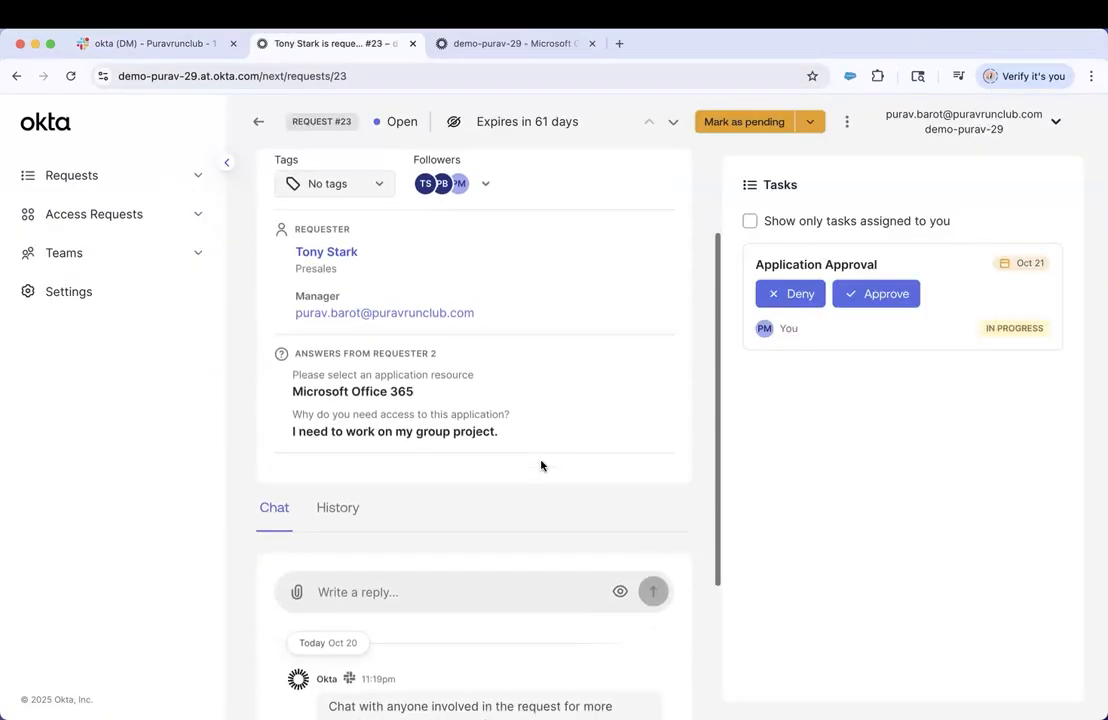
pyautogui.moveTo(498, 415); pyautogui.dragTo(310, 417)
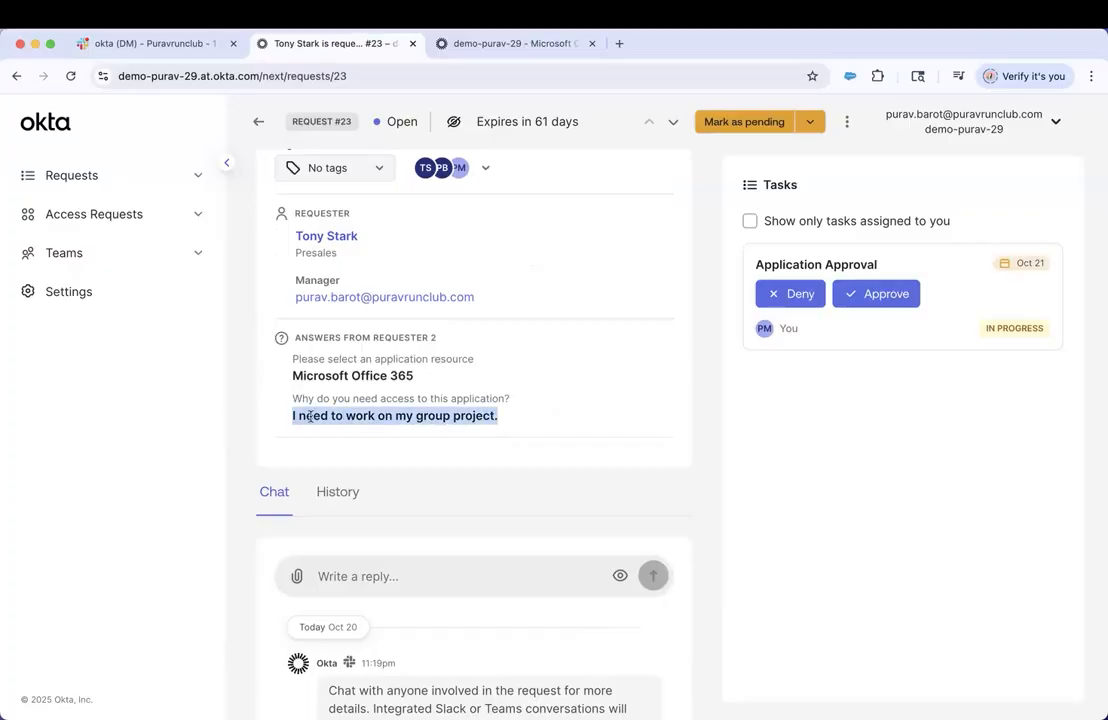
pyautogui.click(381, 418)
pyautogui.scroll(1, 381, 420)
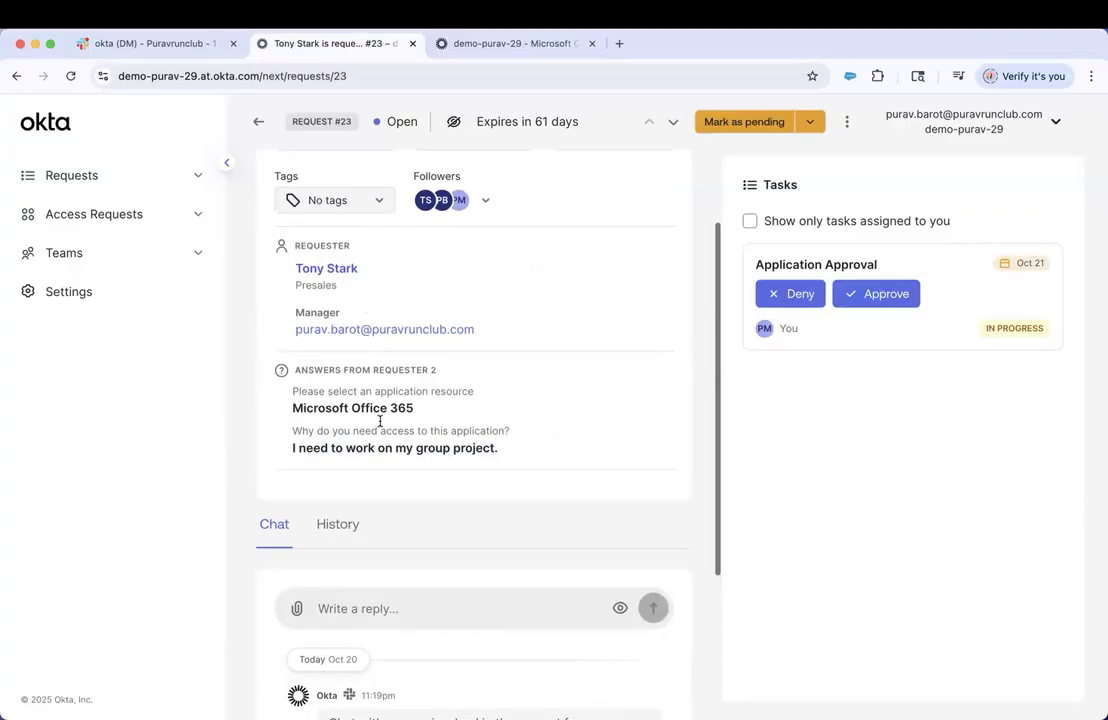
pyautogui.scroll(-5, 440, 445)
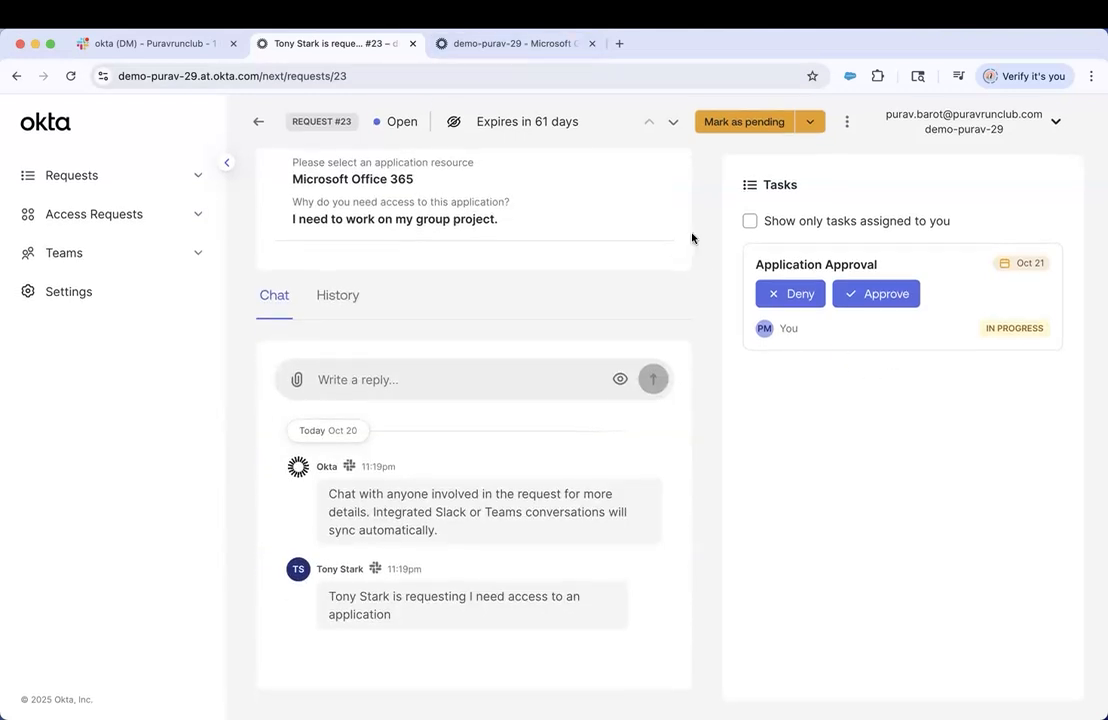
# Approve the newest application request from the manager's Slack conversation and review the assignment replies in its thread
pyautogui.click(193, 50)
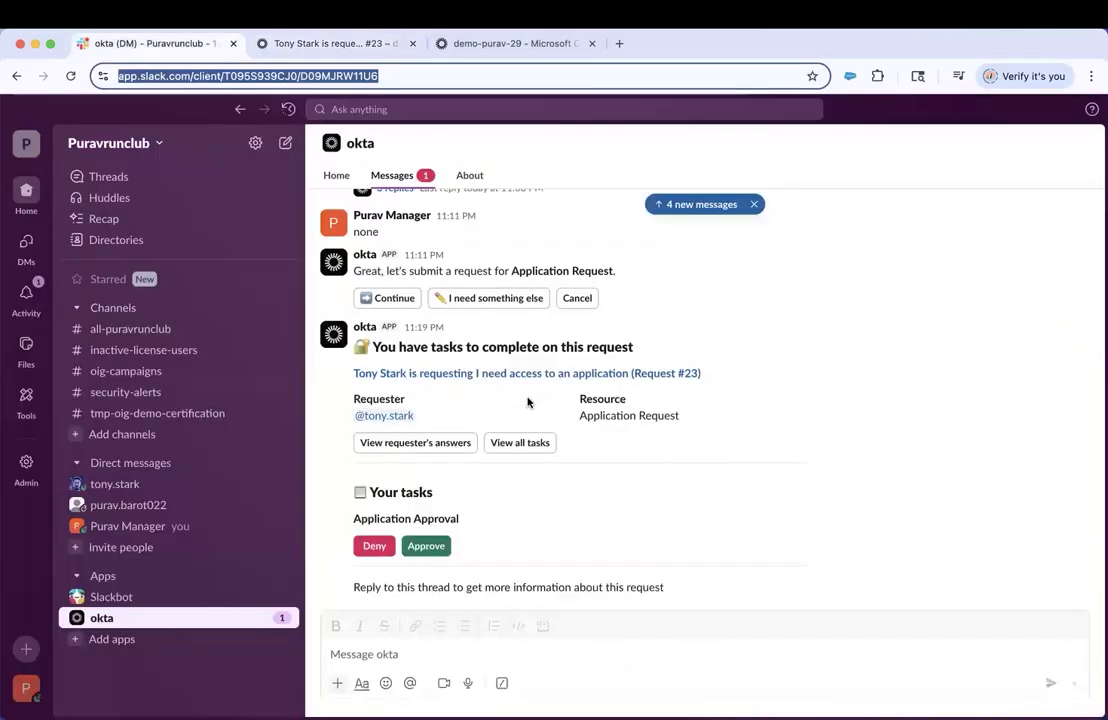
pyautogui.click(428, 548)
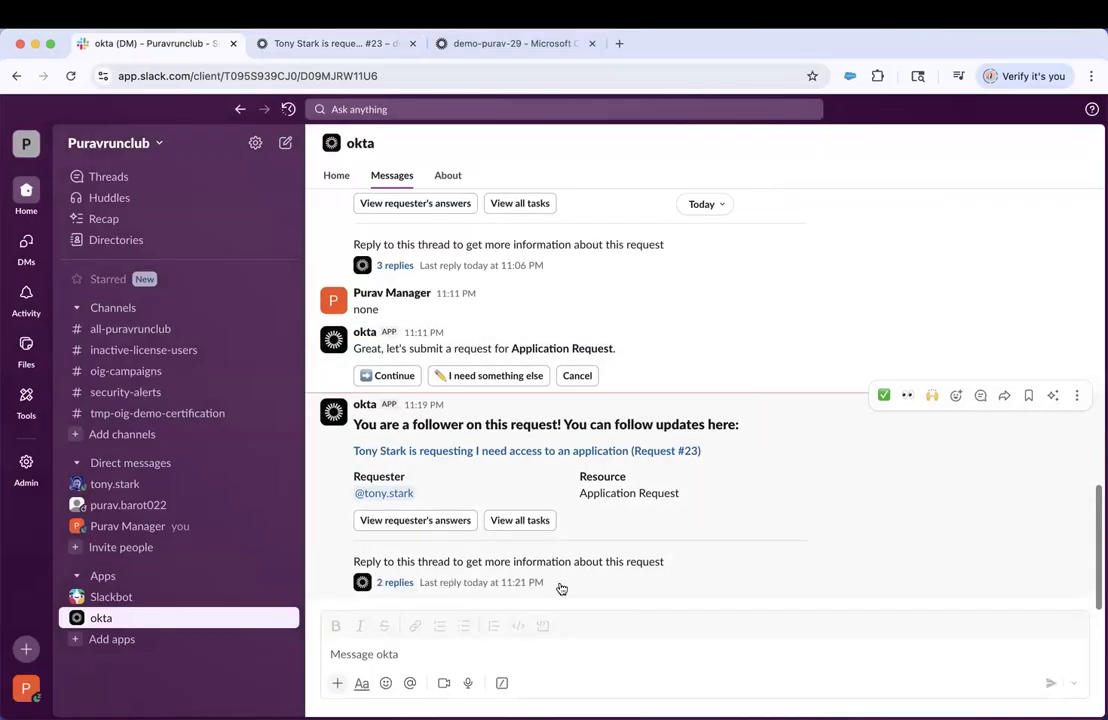
pyautogui.click(565, 582)
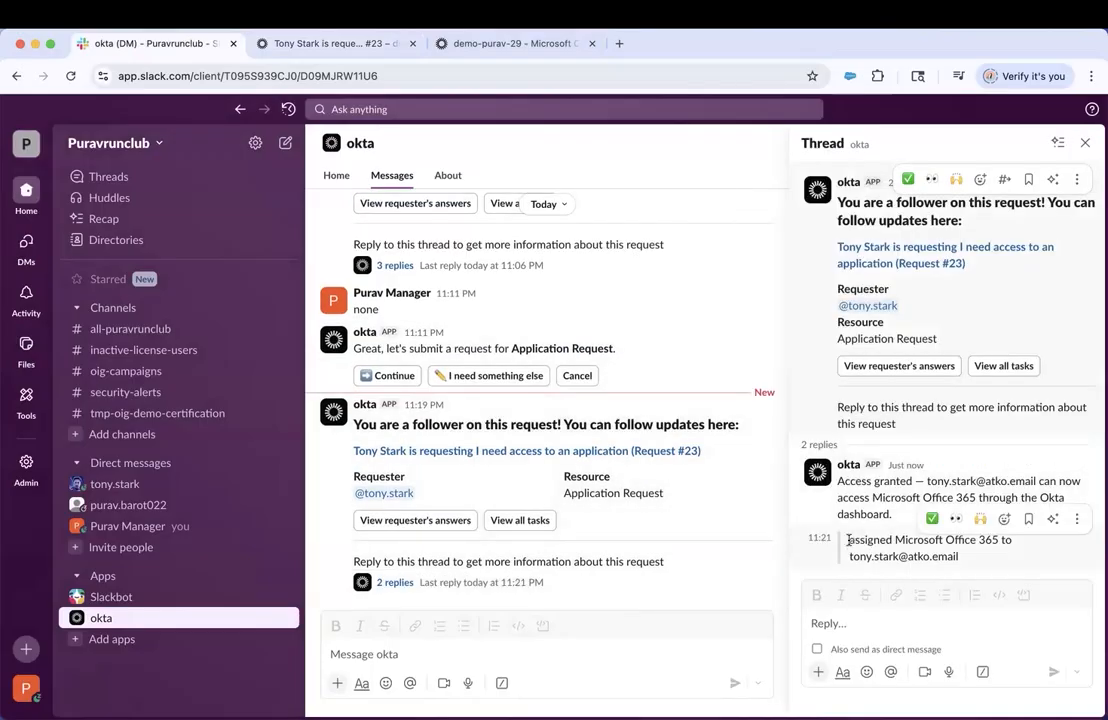
pyautogui.moveTo(848, 540); pyautogui.dragTo(965, 557)
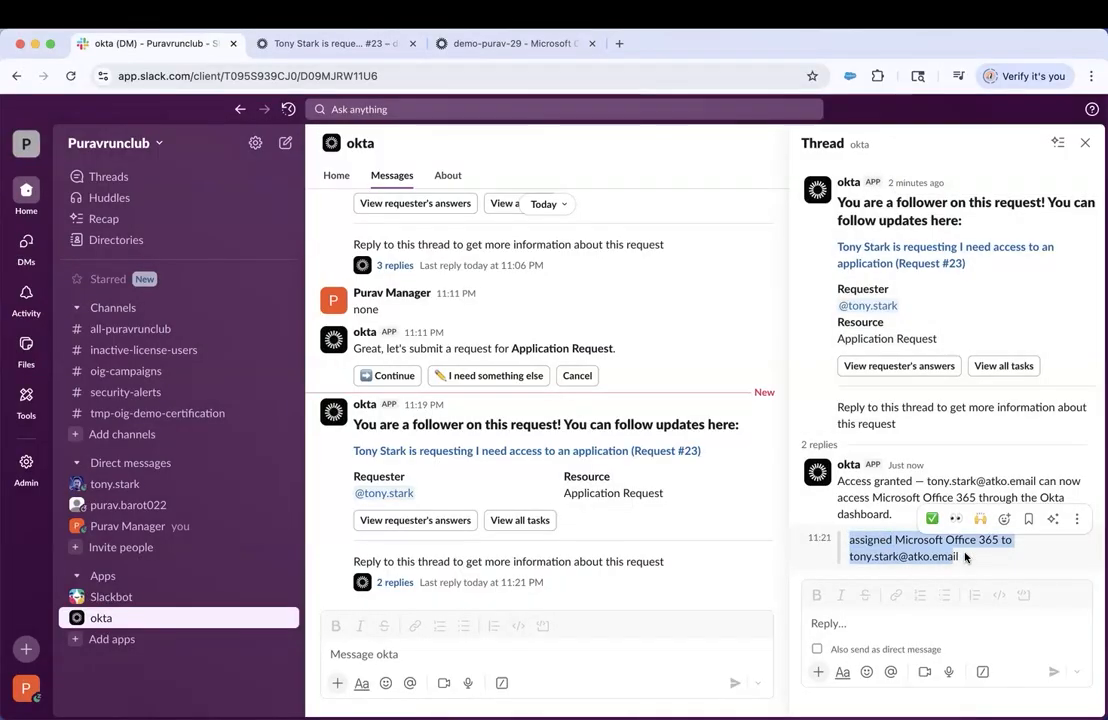
# Switch to the requester's browser window and reload the Okta My Apps dashboard to check the newly assigned Microsoft Office 365 apps
pyautogui.click(965, 557)
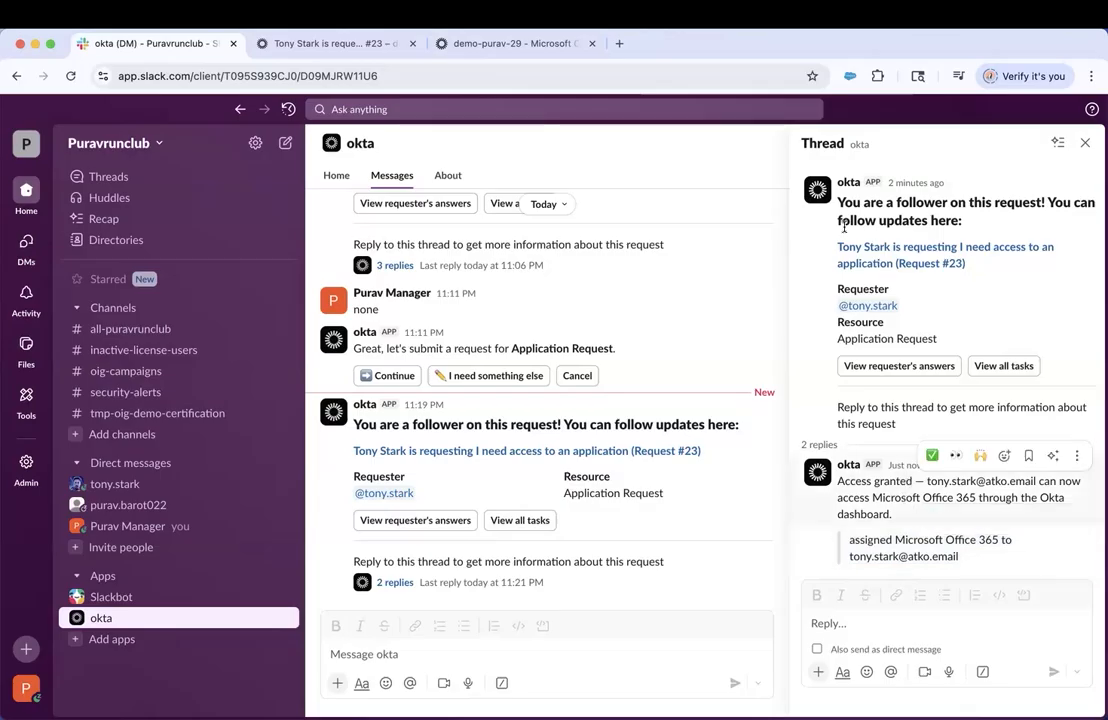
pyautogui.moveTo(775, 46); pyautogui.dragTo(1107, 215)
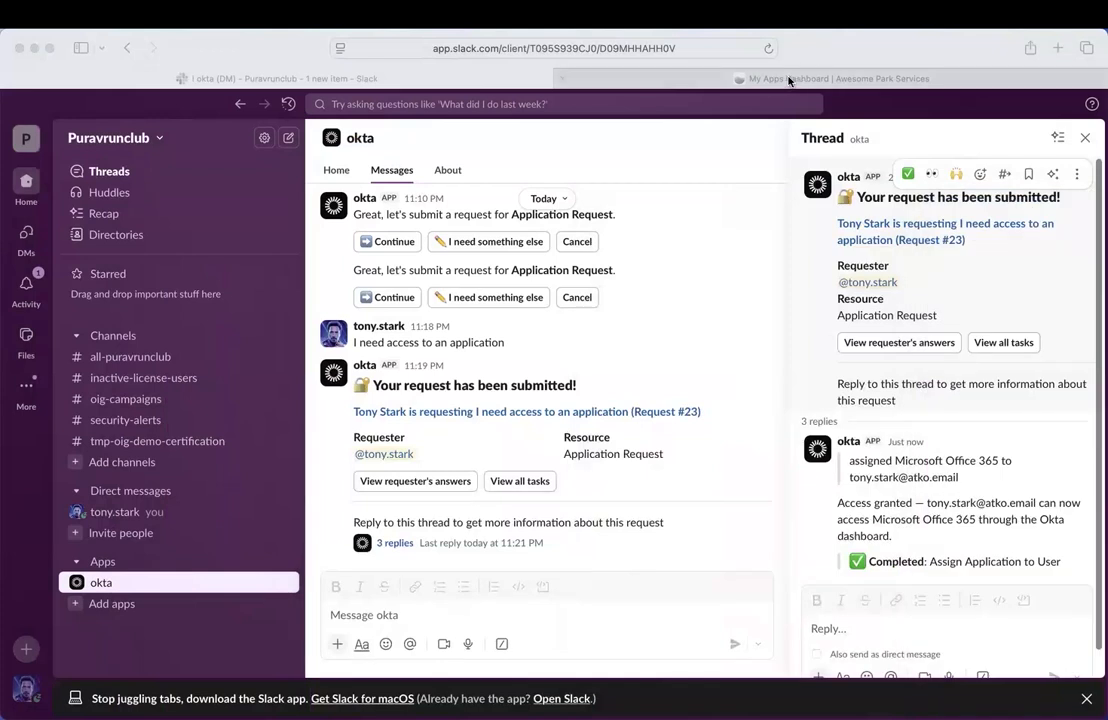
pyautogui.click(688, 76)
pyautogui.click(728, 49)
pyautogui.press('Return')
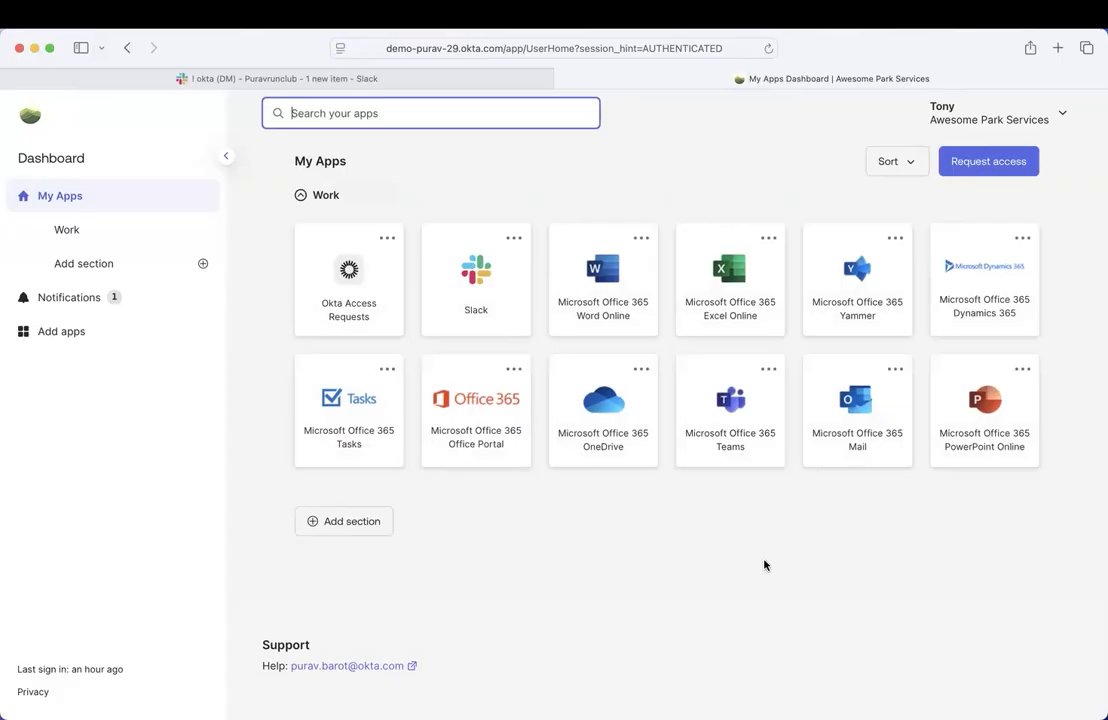
# Launch Microsoft Office 365 Word Online from the dashboard, agree to stay signed in, view the signed-in account, and close Word
pyautogui.click(590, 268)
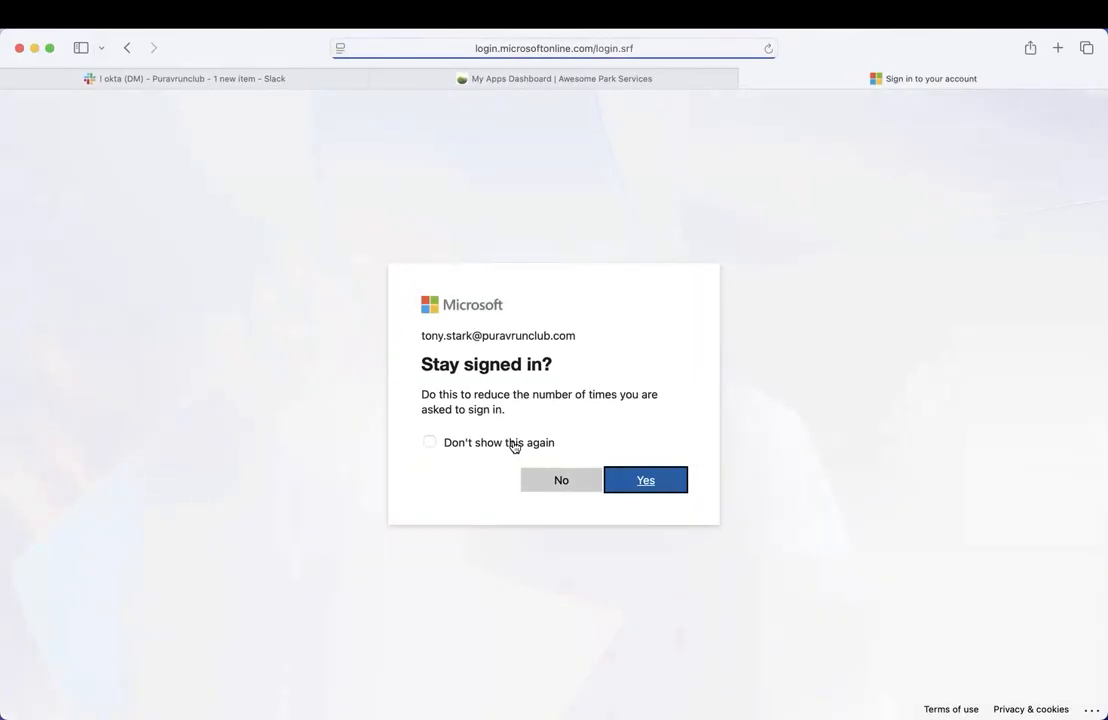
pyautogui.click(650, 479)
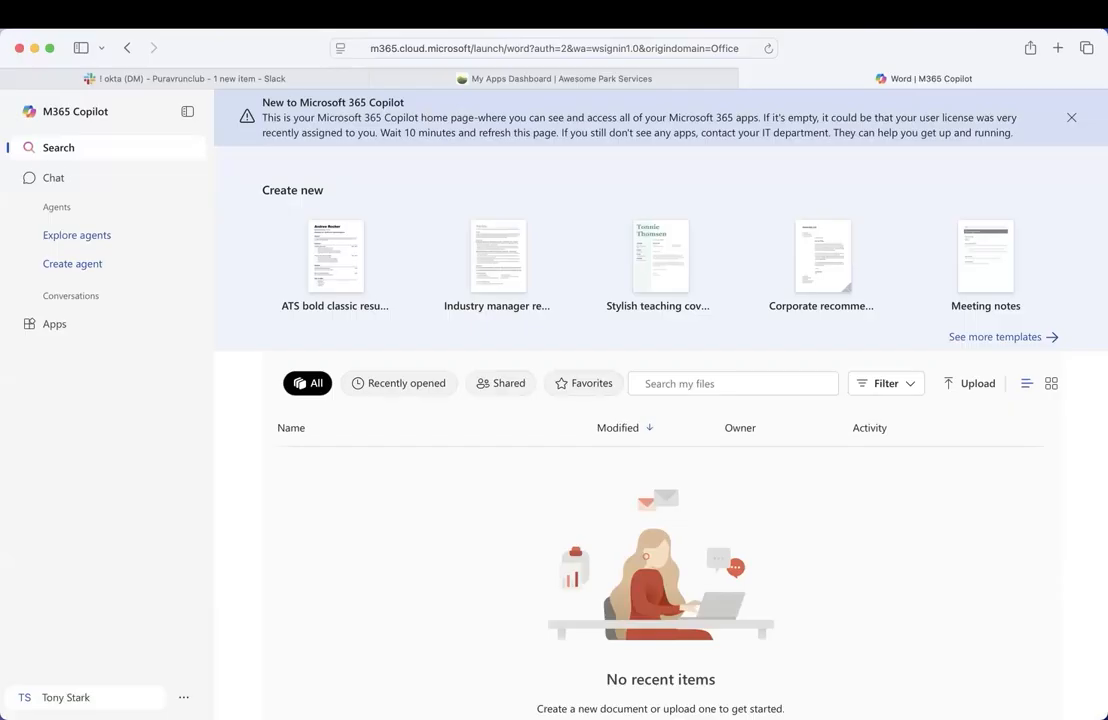
pyautogui.click(90, 697)
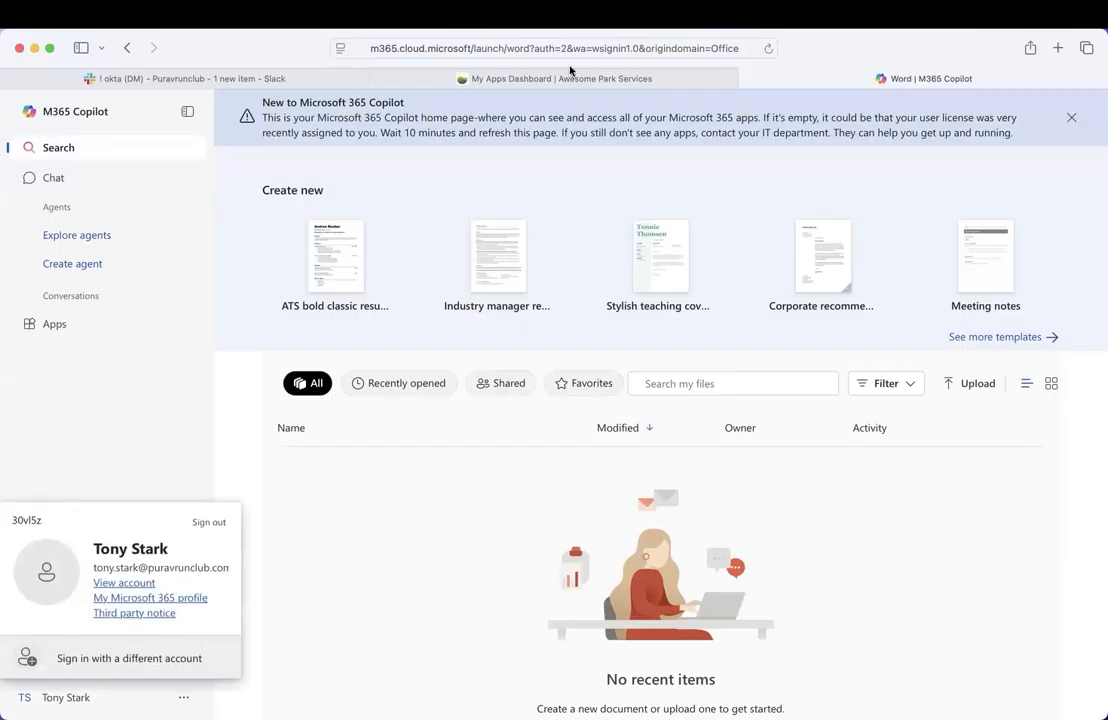
pyautogui.press('super+w')
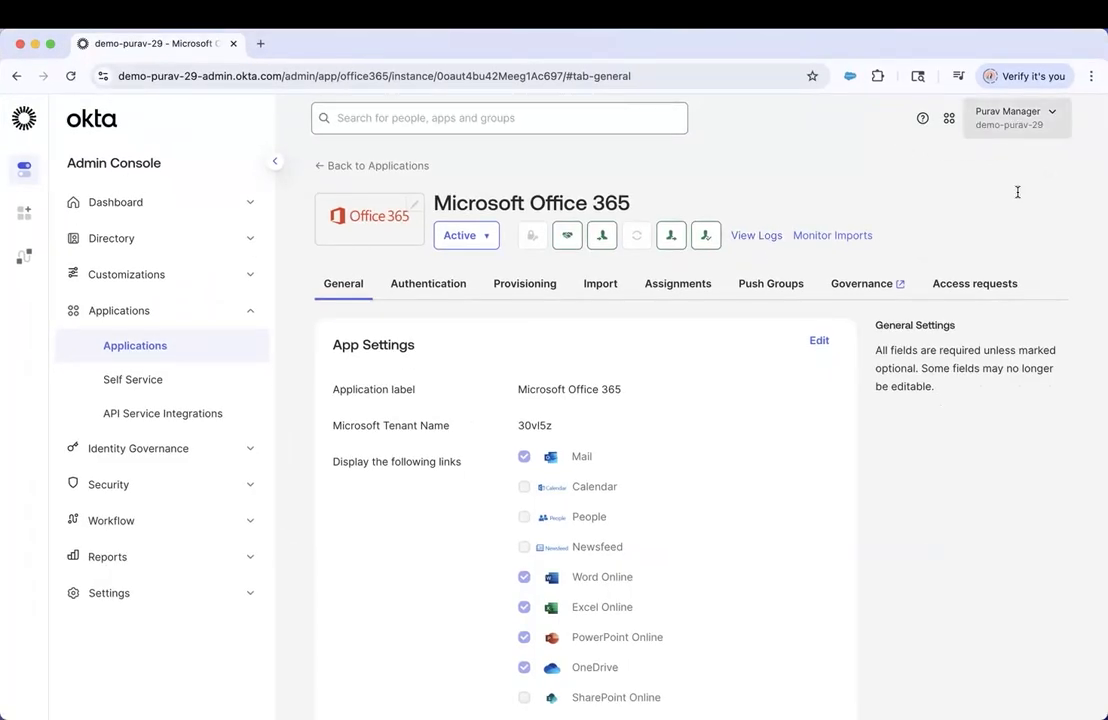
# Check the signed-in administrator account in the Okta Admin Console and open Microsoft Office 365's access request conditions
pyautogui.click(1017, 122)
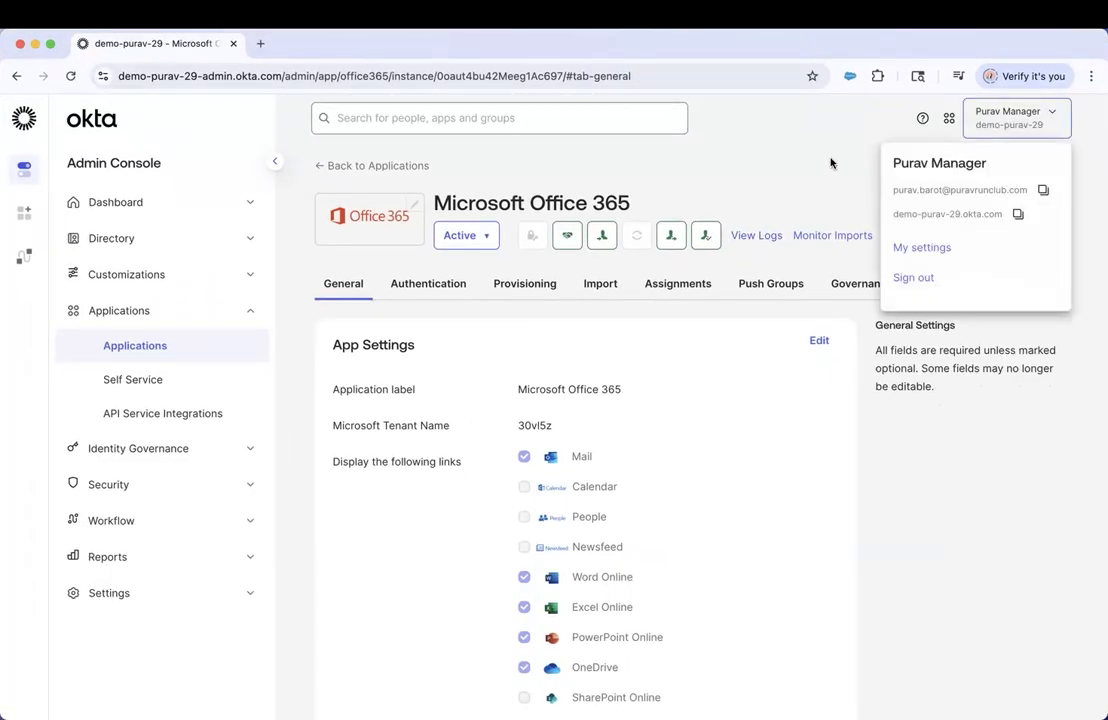
pyautogui.click(631, 339)
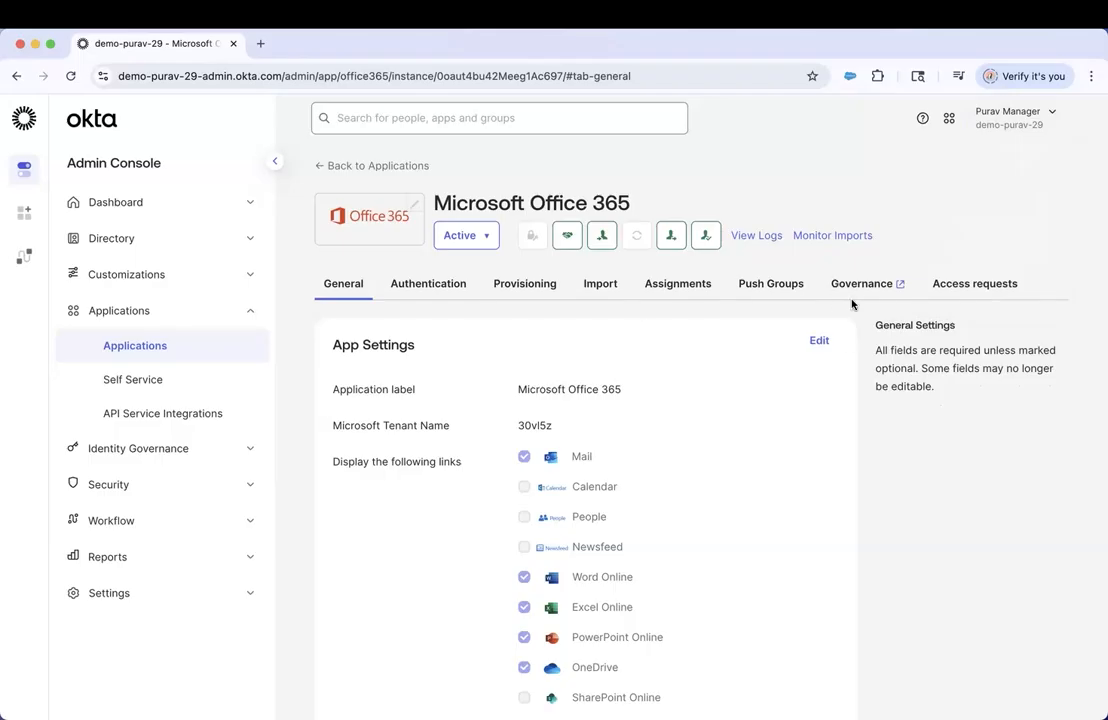
pyautogui.click(966, 283)
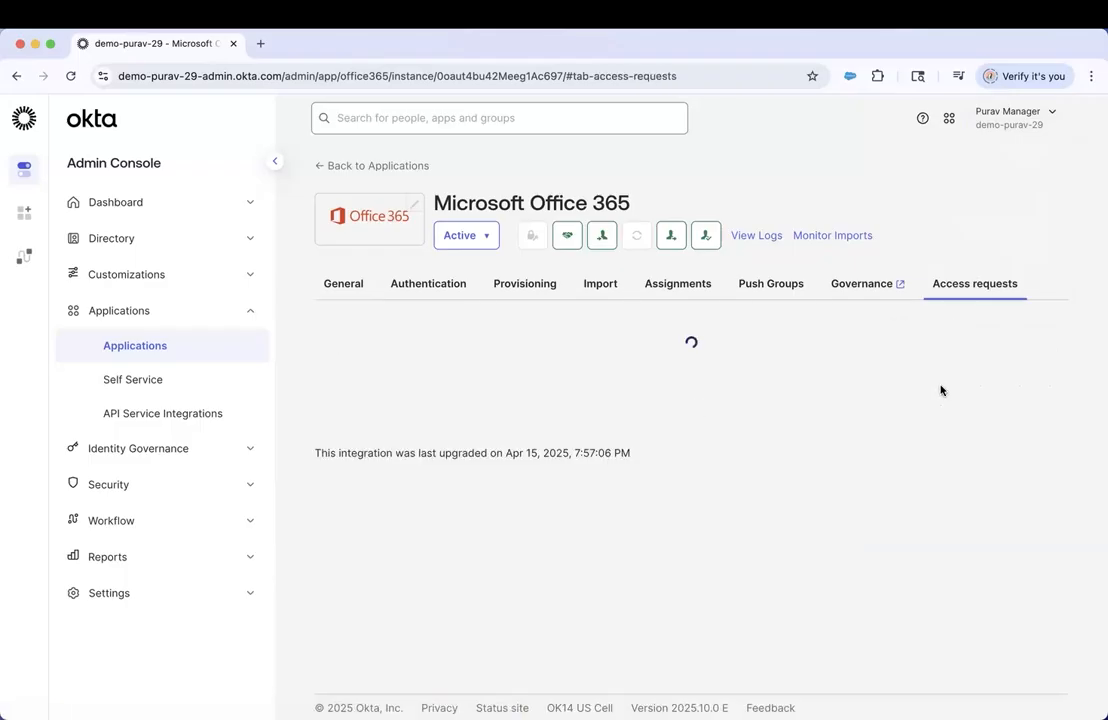
pyautogui.scroll(-1, 940, 390)
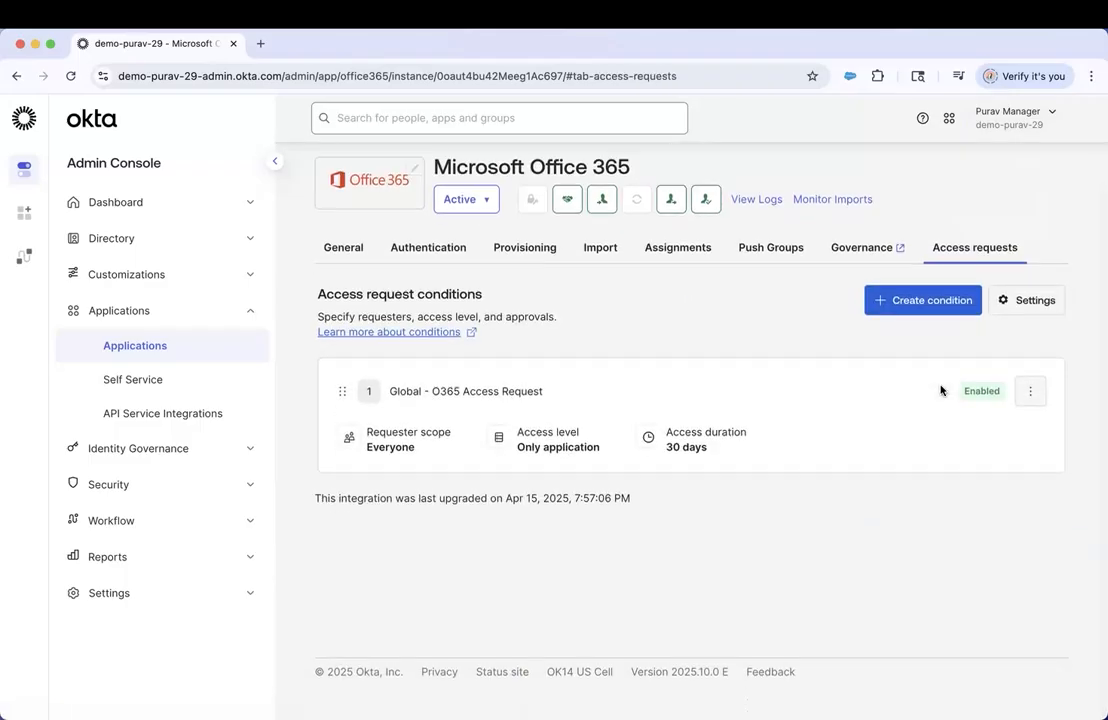
pyautogui.click(926, 303)
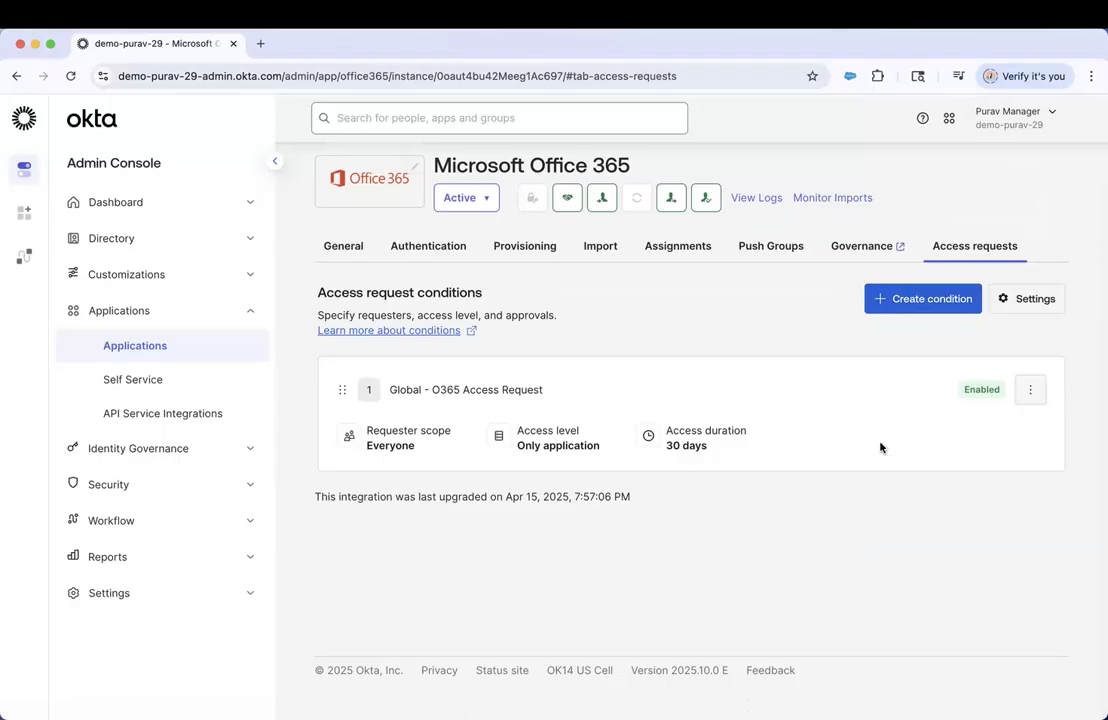
# Disable the "Global - O365 Access Request" condition and open it for editing
pyautogui.click(1030, 392)
pyautogui.click(1033, 392)
pyautogui.click(1033, 392)
pyautogui.click(1020, 410)
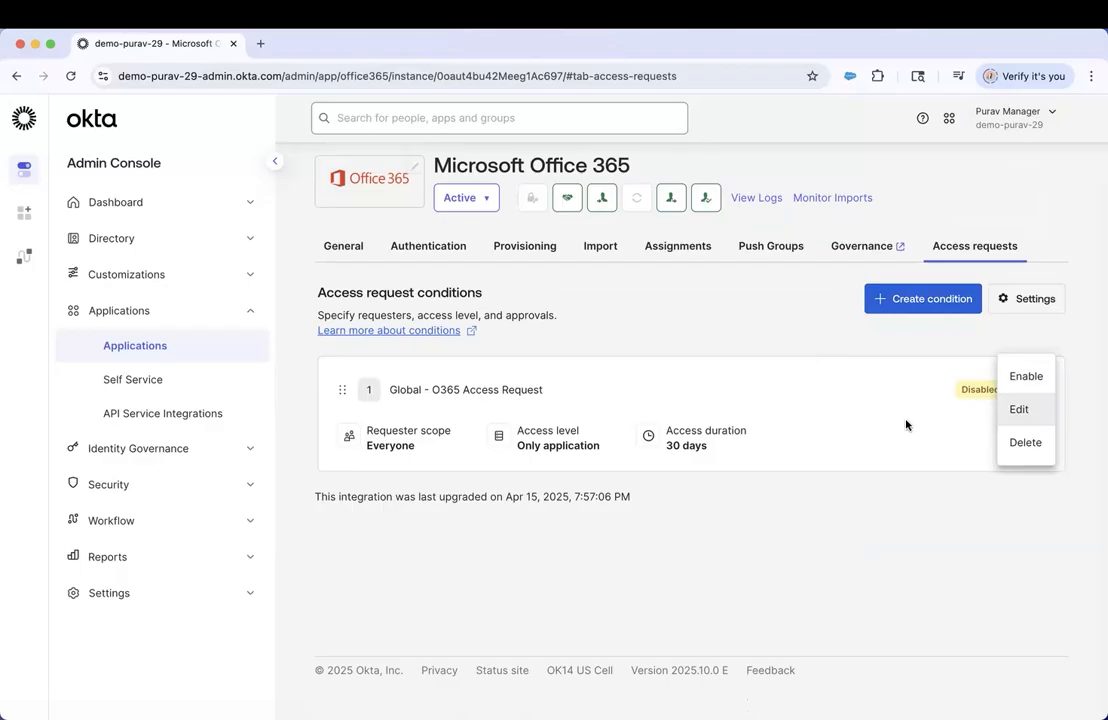
# Review the condition's requester scope, access level, access duration, and approval sequence settings
pyautogui.scroll(-1, 905, 472)
pyautogui.scroll(1, 905, 472)
pyautogui.scroll(-3, 905, 472)
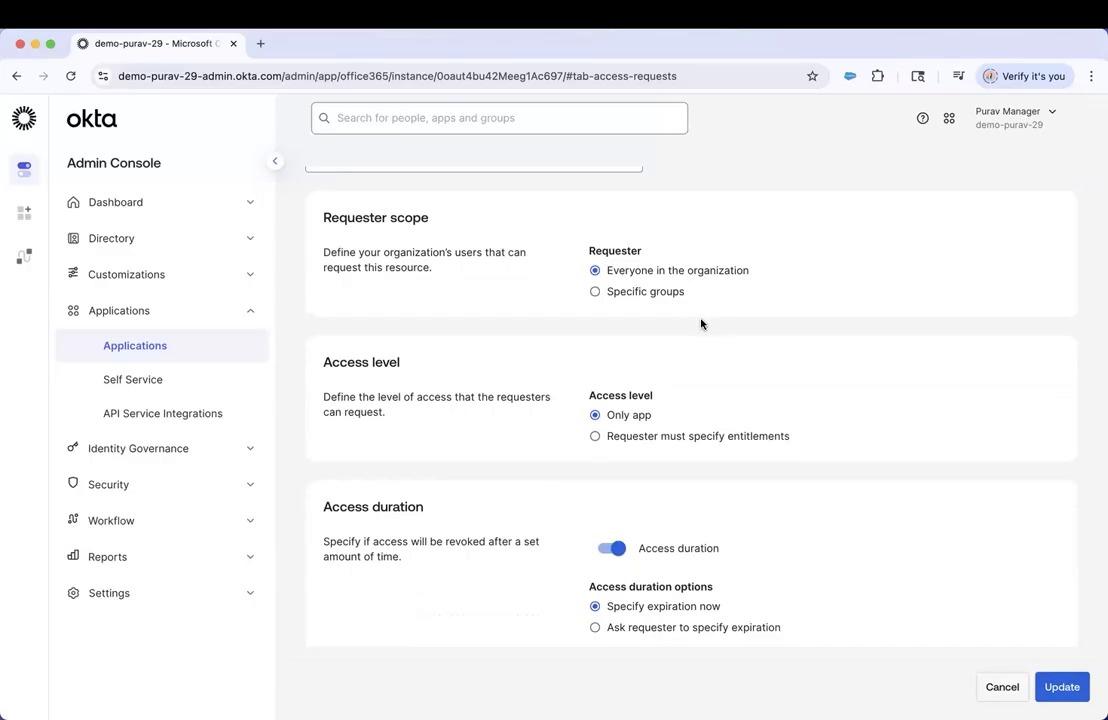
pyautogui.scroll(-1, 701, 323)
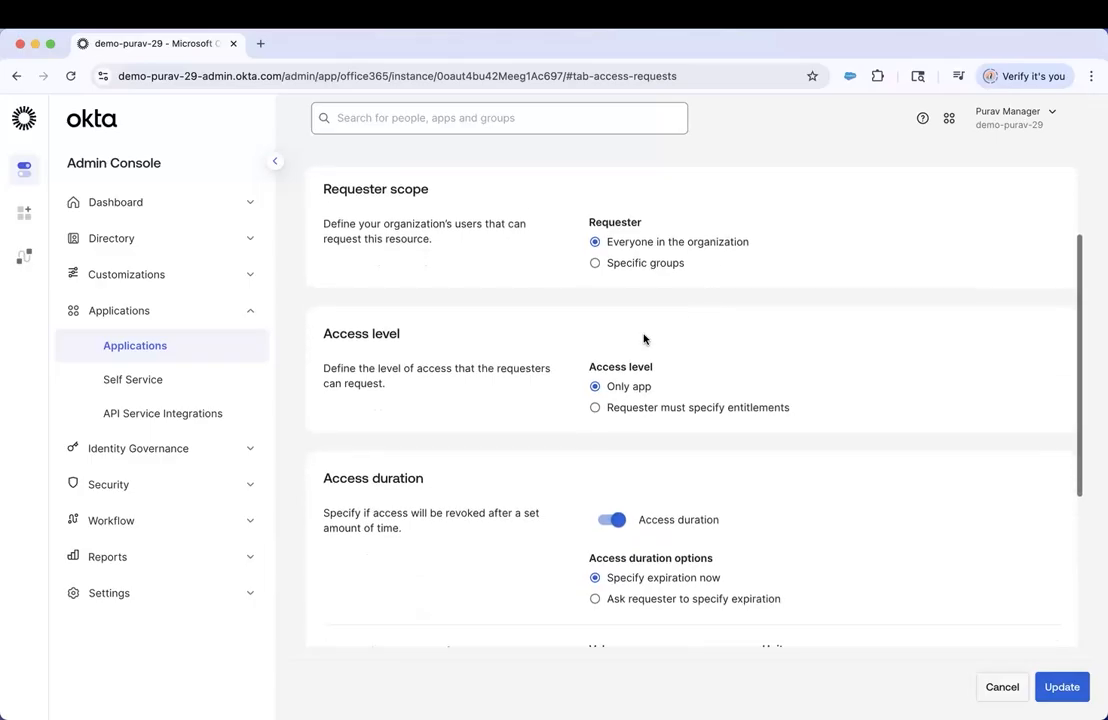
pyautogui.scroll(-1, 663, 401)
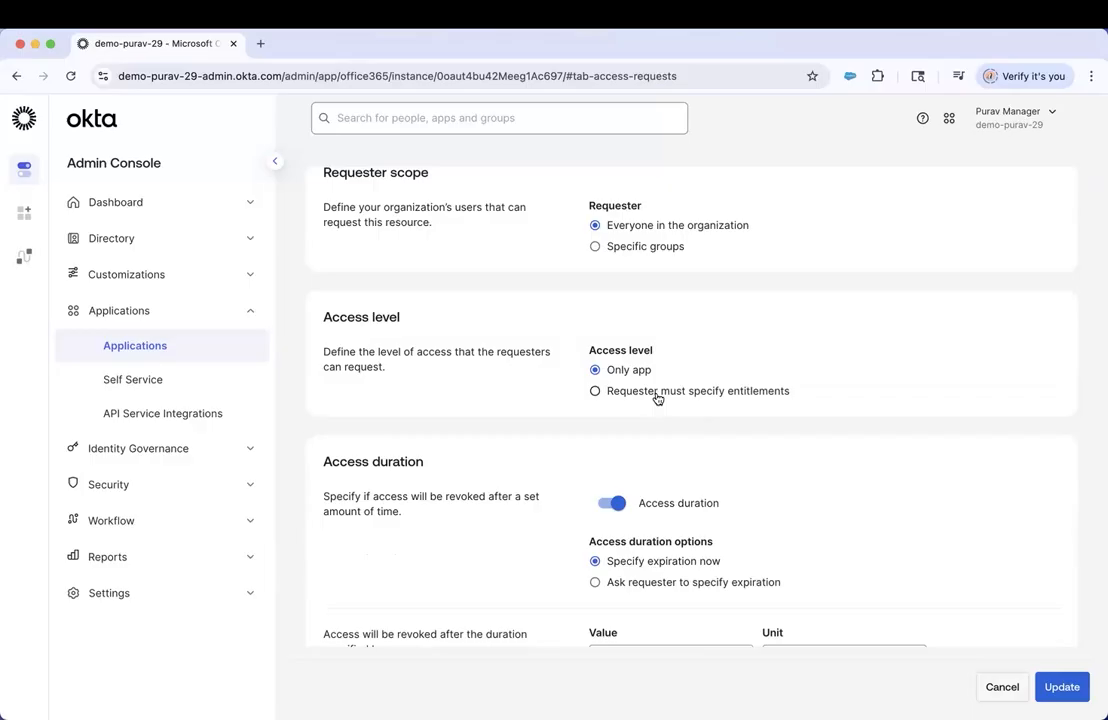
pyautogui.scroll(-1, 685, 456)
pyautogui.scroll(-5, 686, 454)
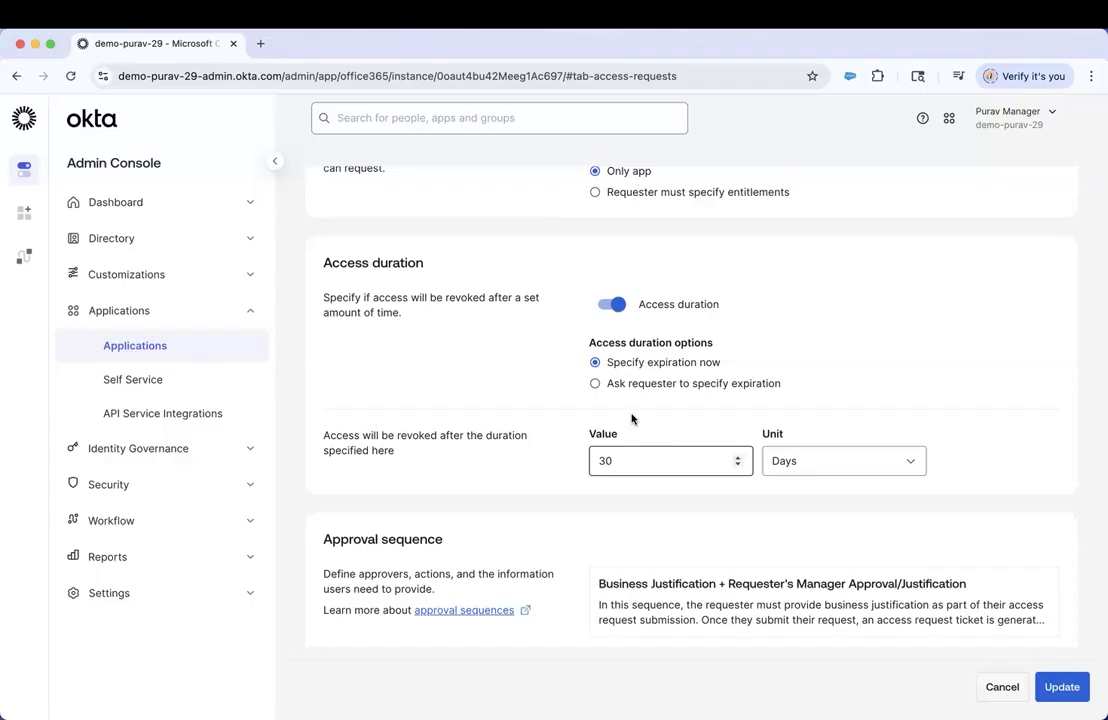
pyautogui.scroll(-2, 742, 664)
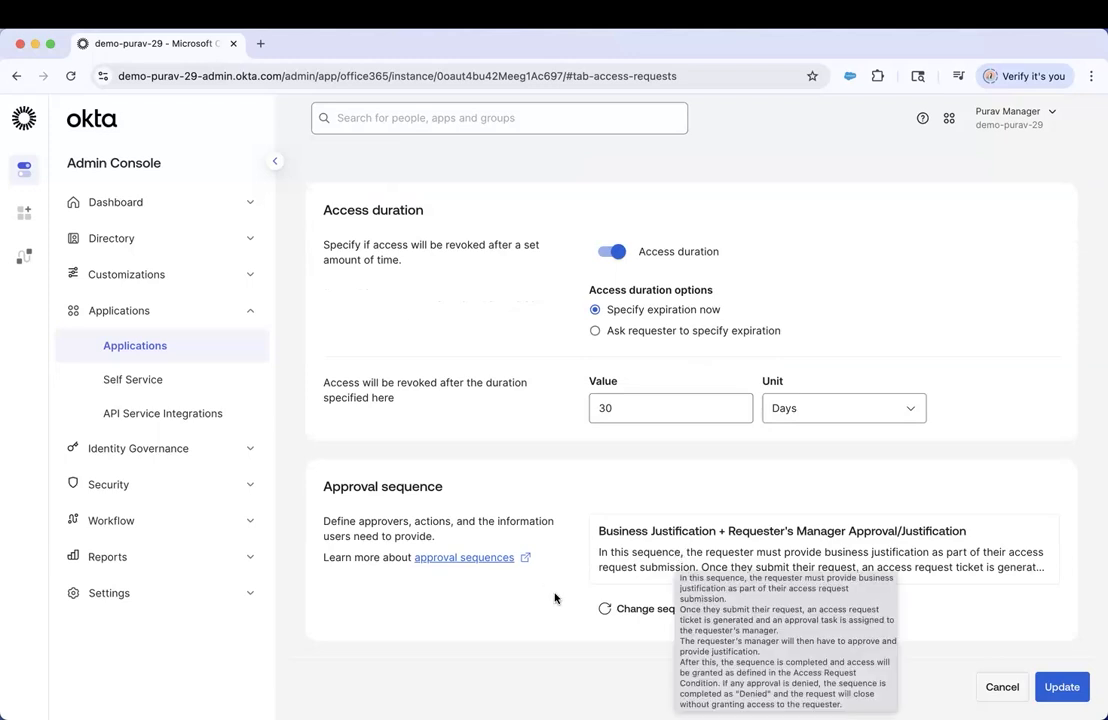
# Reselect "Business Justification + Requester's Manager Approval/Justification" as the approval sequence and open that sequence for editing
pyautogui.click(627, 611)
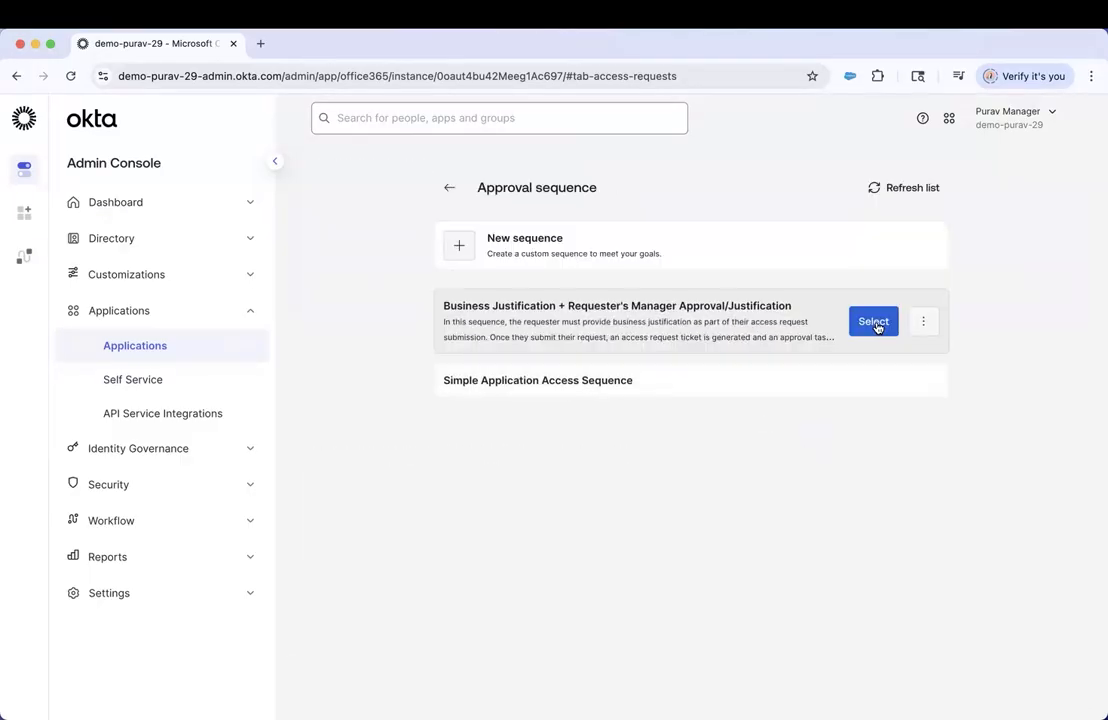
pyautogui.click(874, 323)
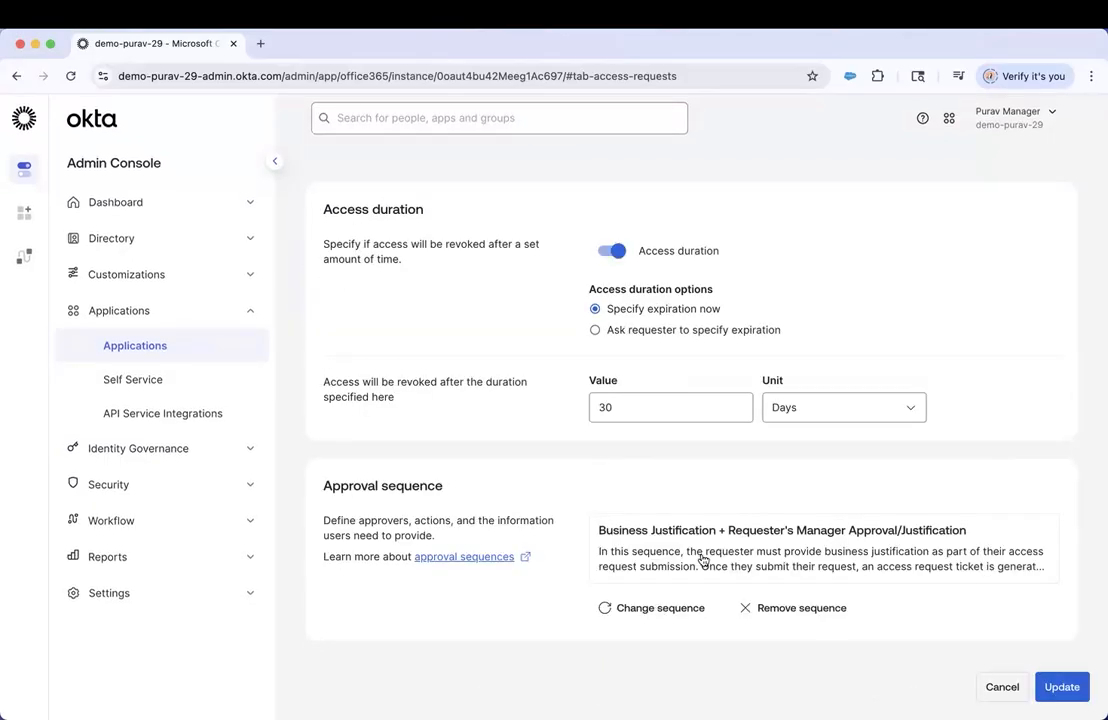
pyautogui.click(655, 607)
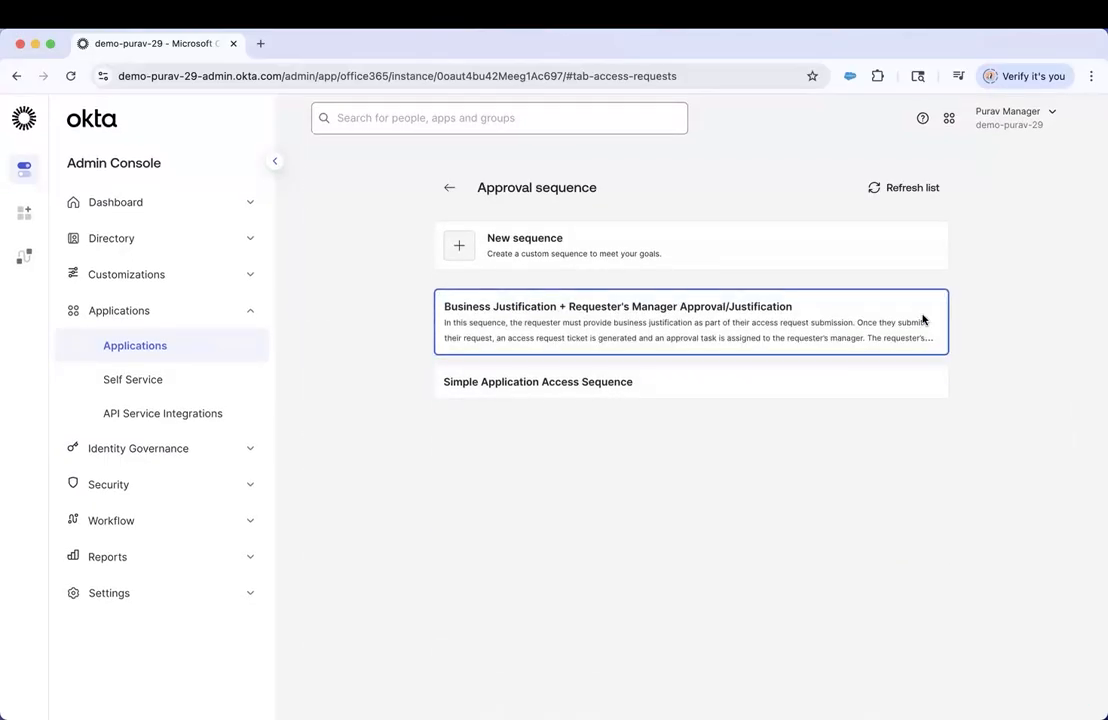
pyautogui.click(923, 321)
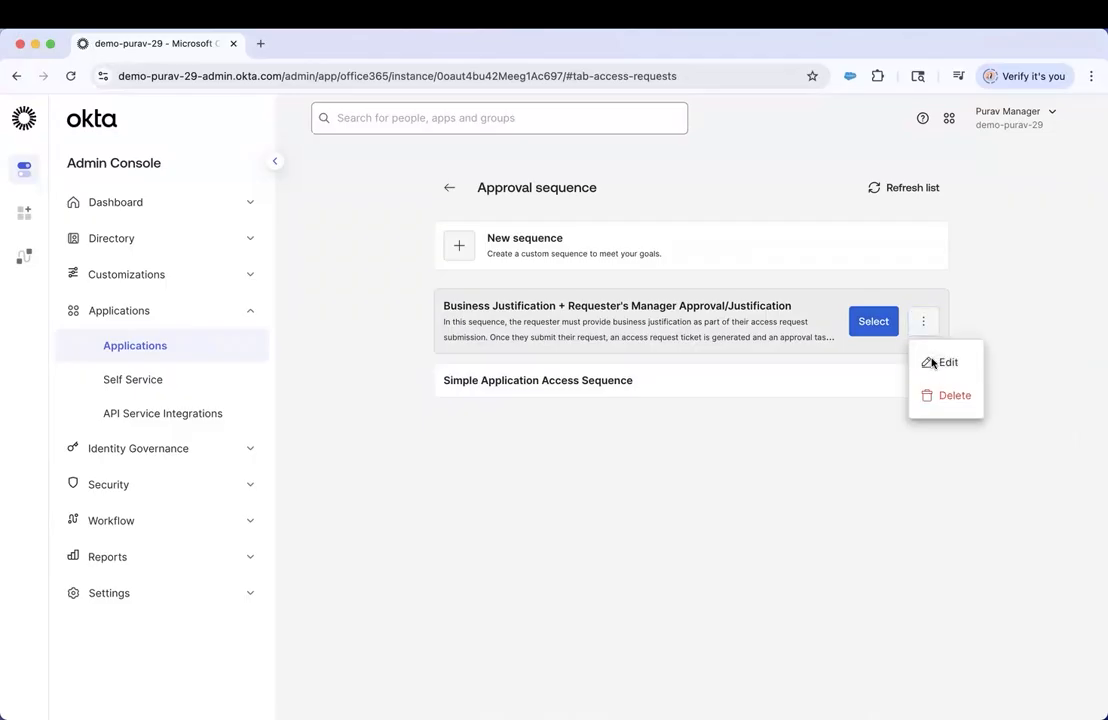
pyautogui.click(700, 329)
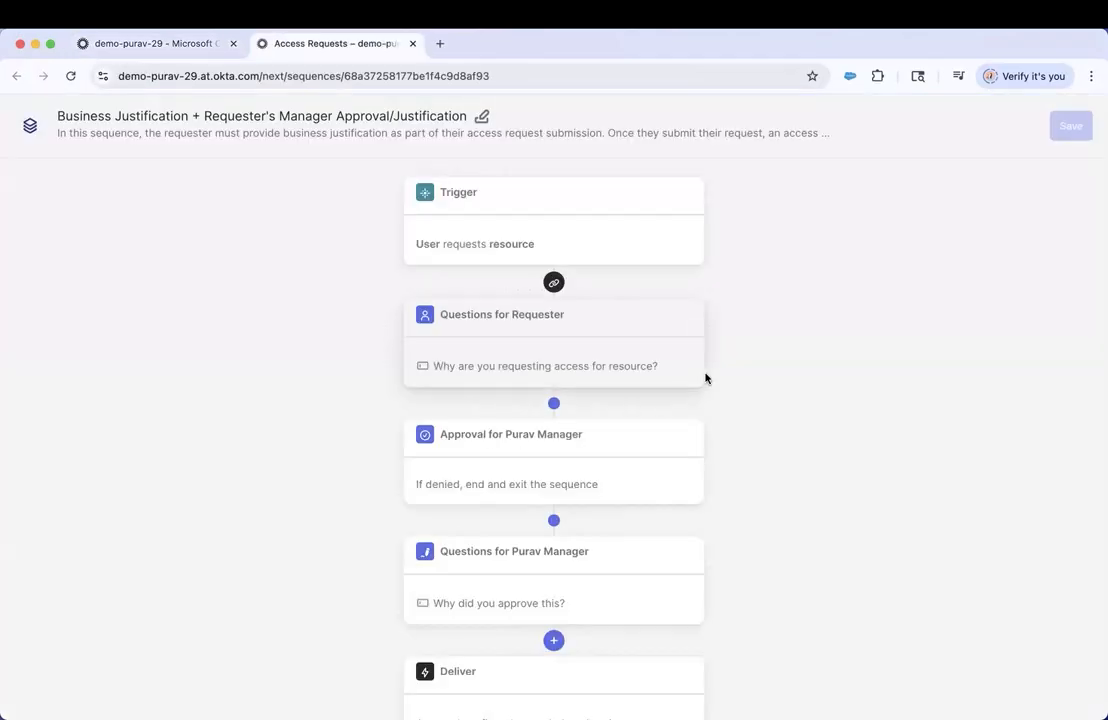
# Examine the sequence's trigger, requester question and its answer types, manager approval, and Deliver step
pyautogui.scroll(-1, 708, 400)
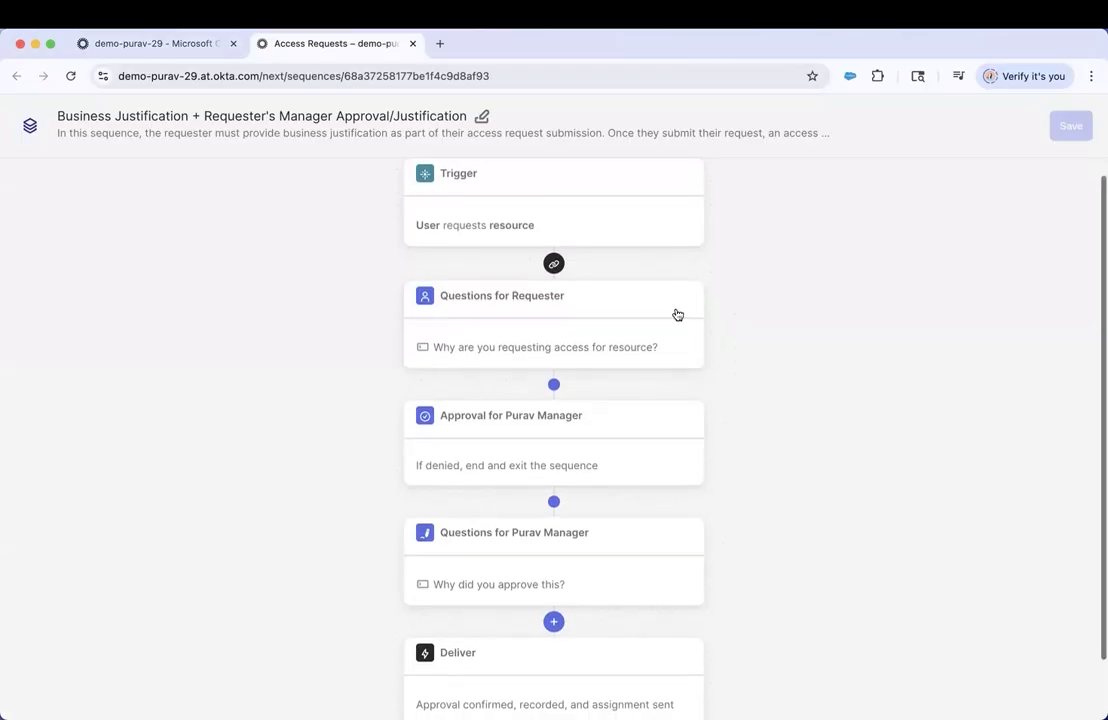
pyautogui.scroll(1, 675, 314)
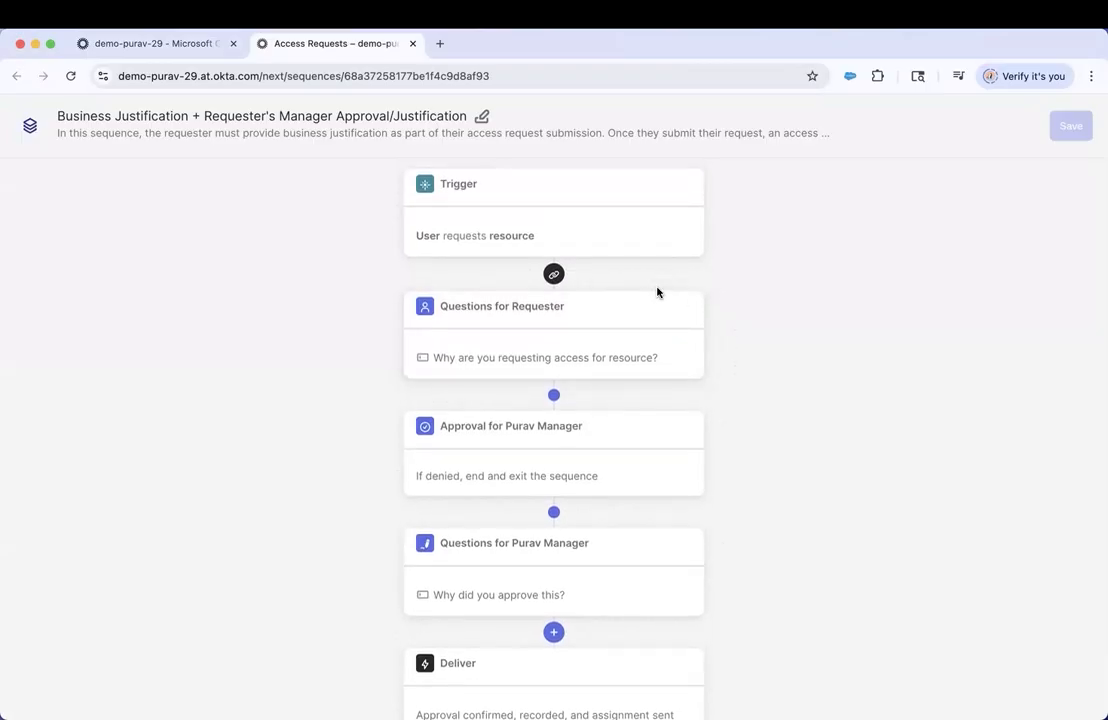
pyautogui.click(599, 223)
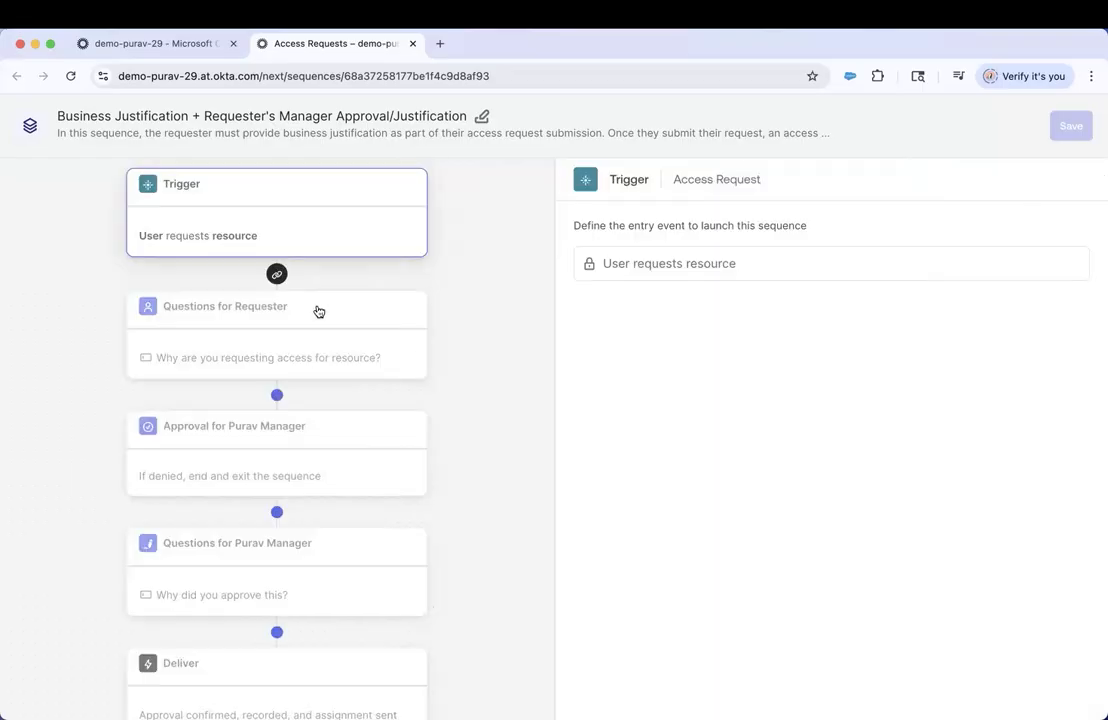
pyautogui.click(318, 310)
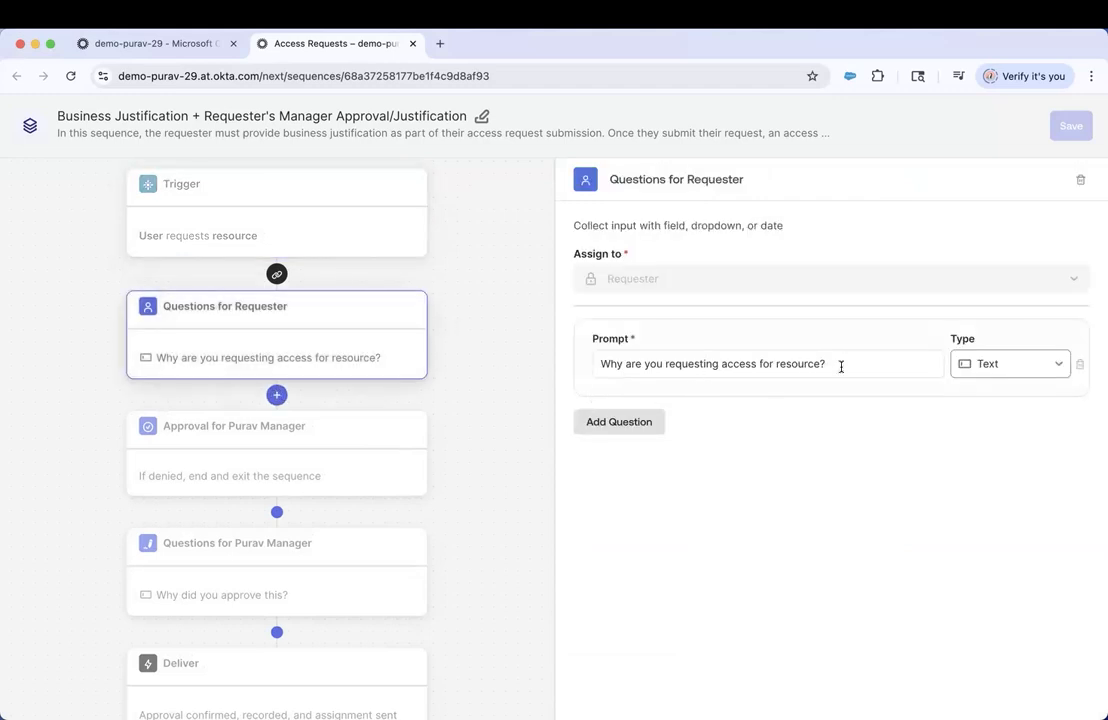
pyautogui.click(1024, 360)
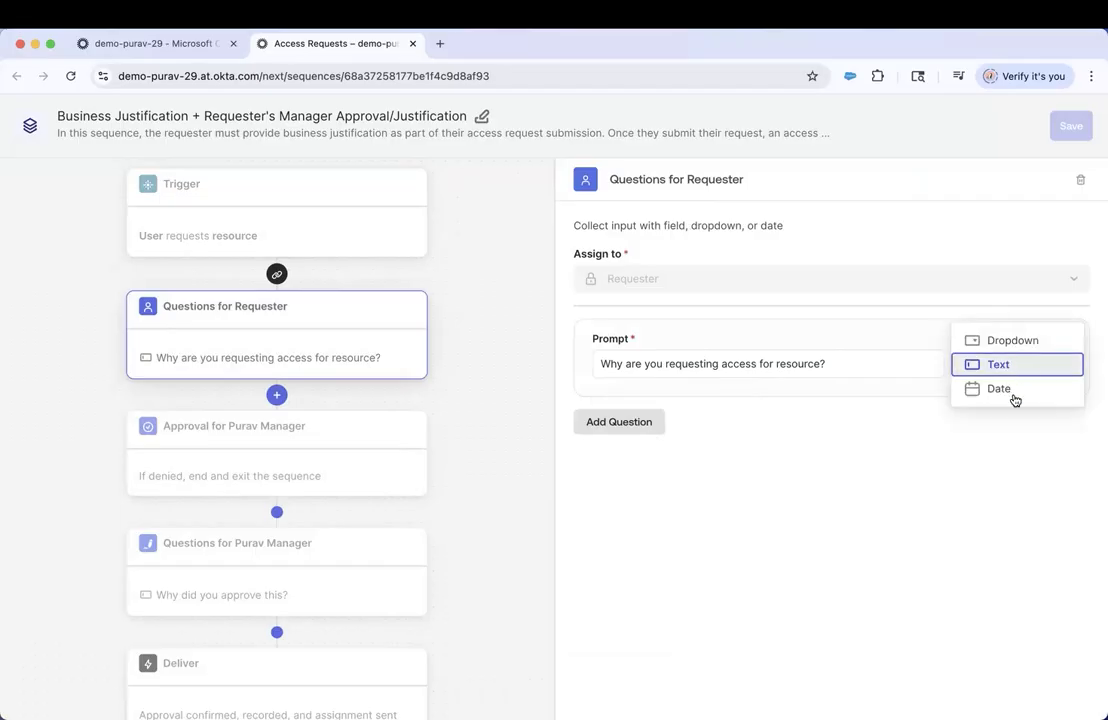
pyautogui.click(345, 432)
pyautogui.click(321, 440)
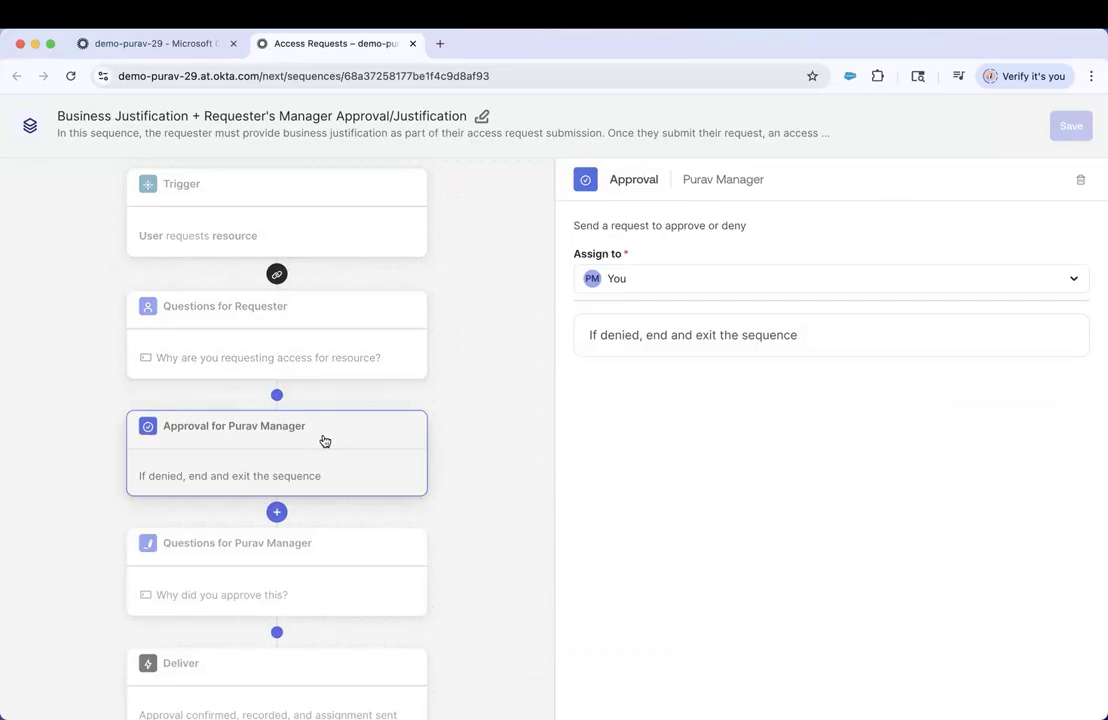
pyautogui.scroll(-2, 318, 453)
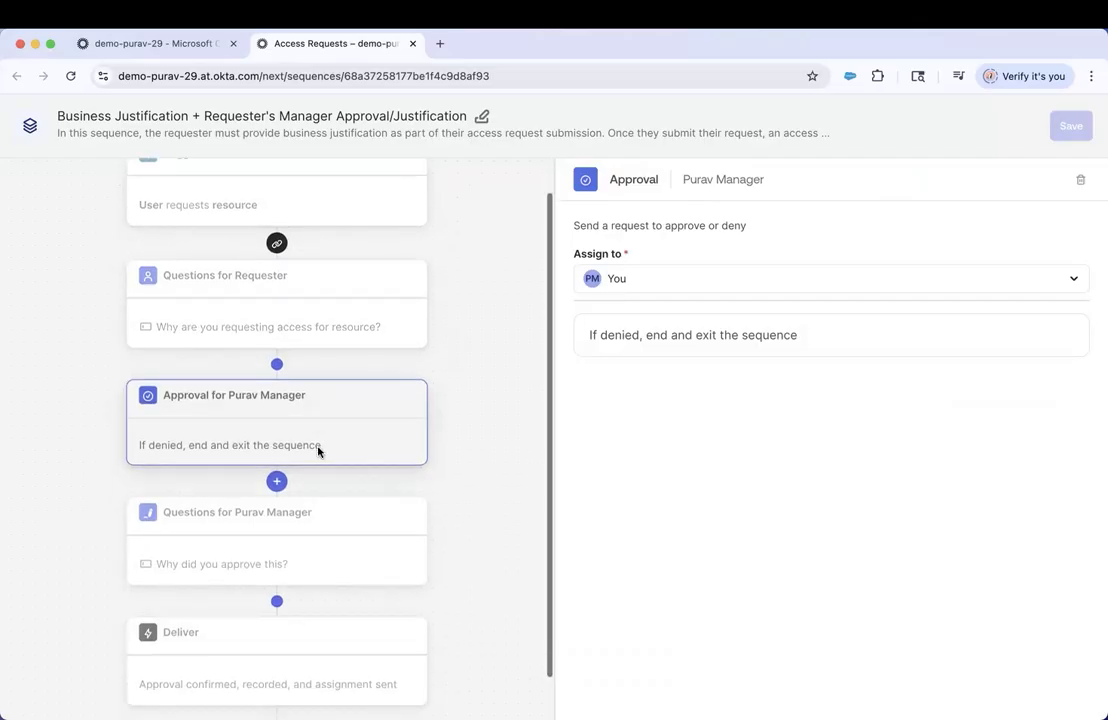
pyautogui.click(289, 634)
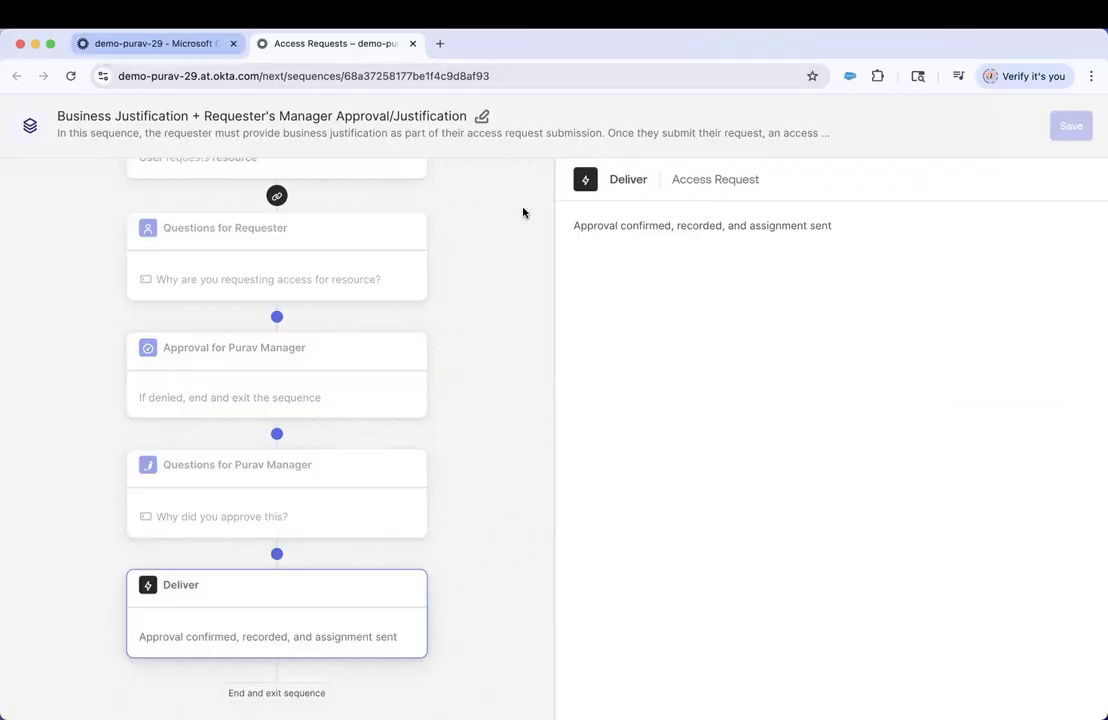
# Return to the Admin Console, cancel editing the access request condition, and open the Microsoft Office 365 Governance page
pyautogui.hotkey('ctrl', 'shift', 'Tab')
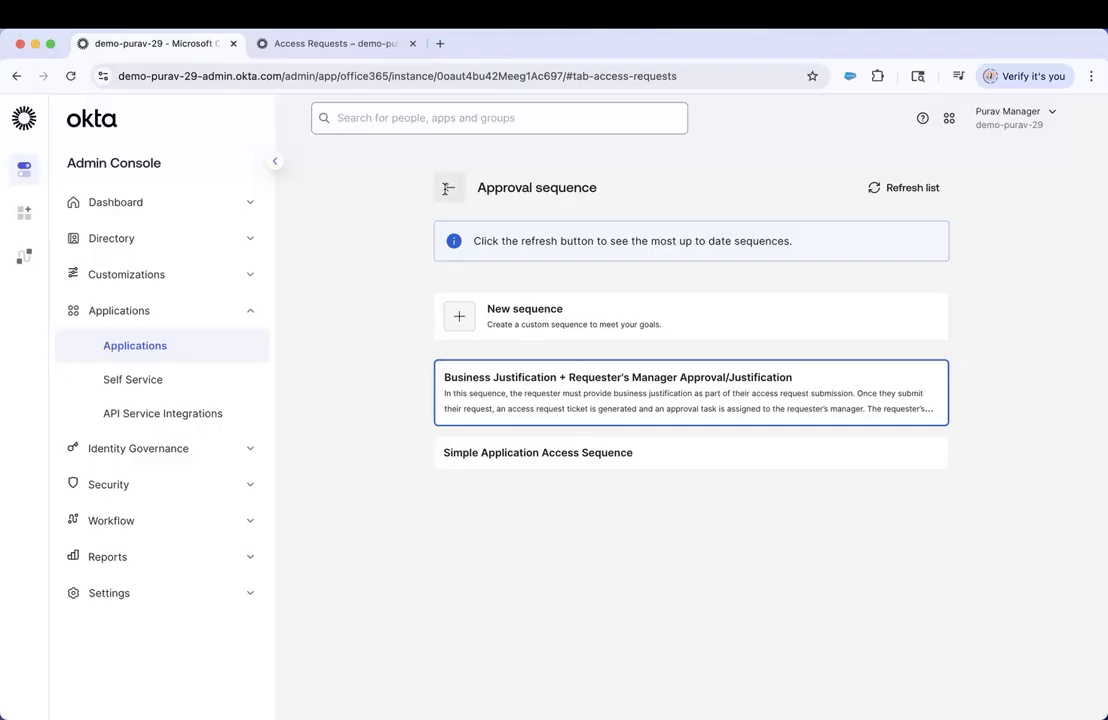
pyautogui.click(448, 187)
pyautogui.click(1002, 687)
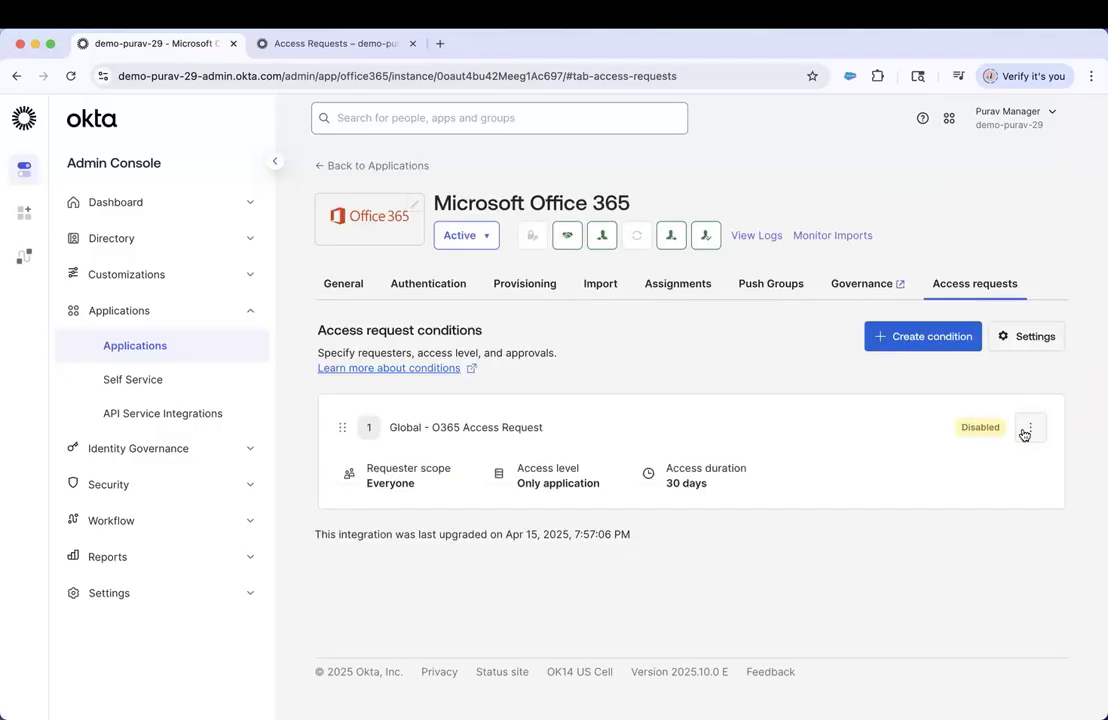
pyautogui.click(1030, 427)
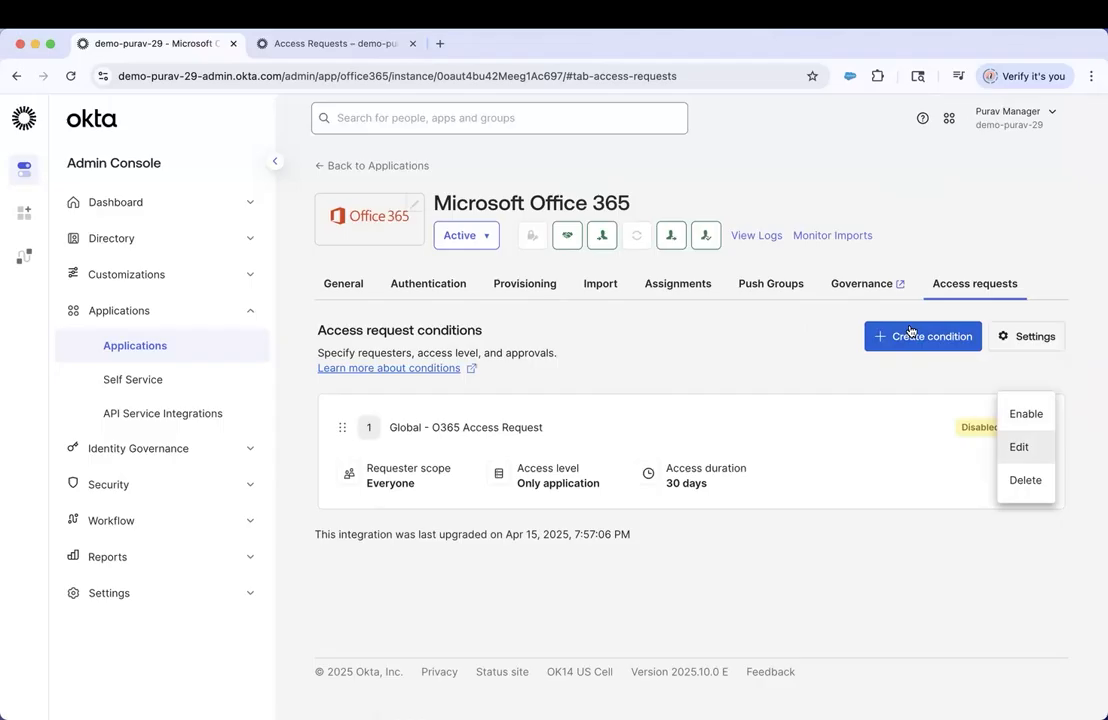
pyautogui.click(881, 285)
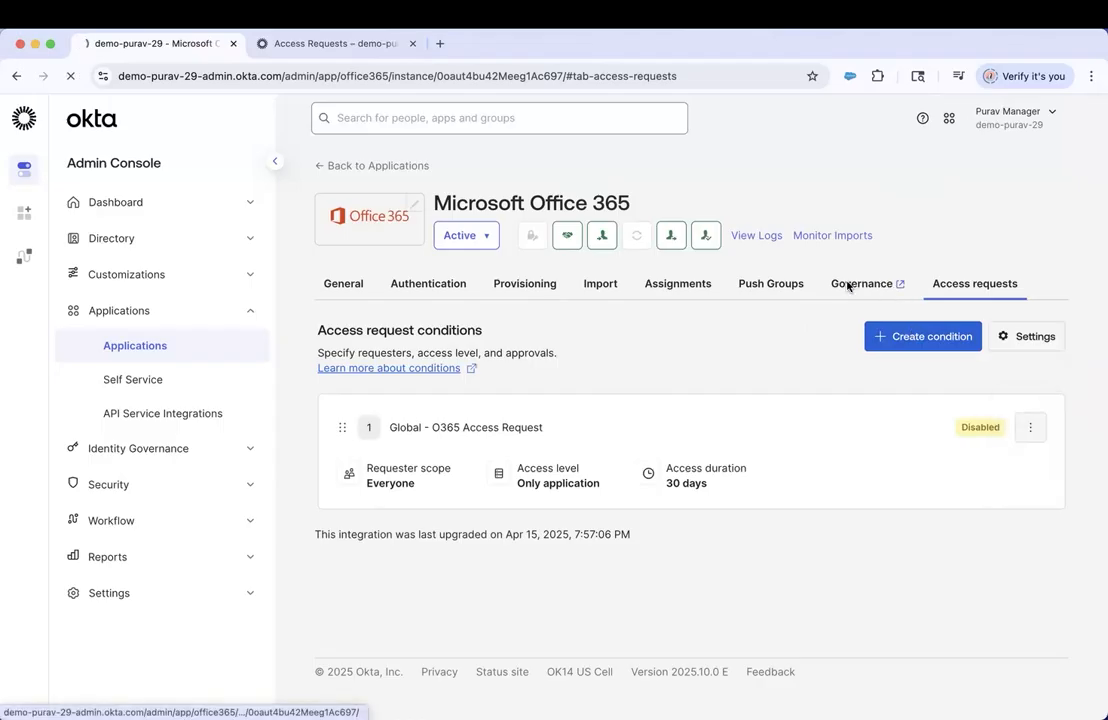
# Open the Microsoft Office 365 Governance page and review the Licenses entitlement and its values
pyautogui.click(847, 285)
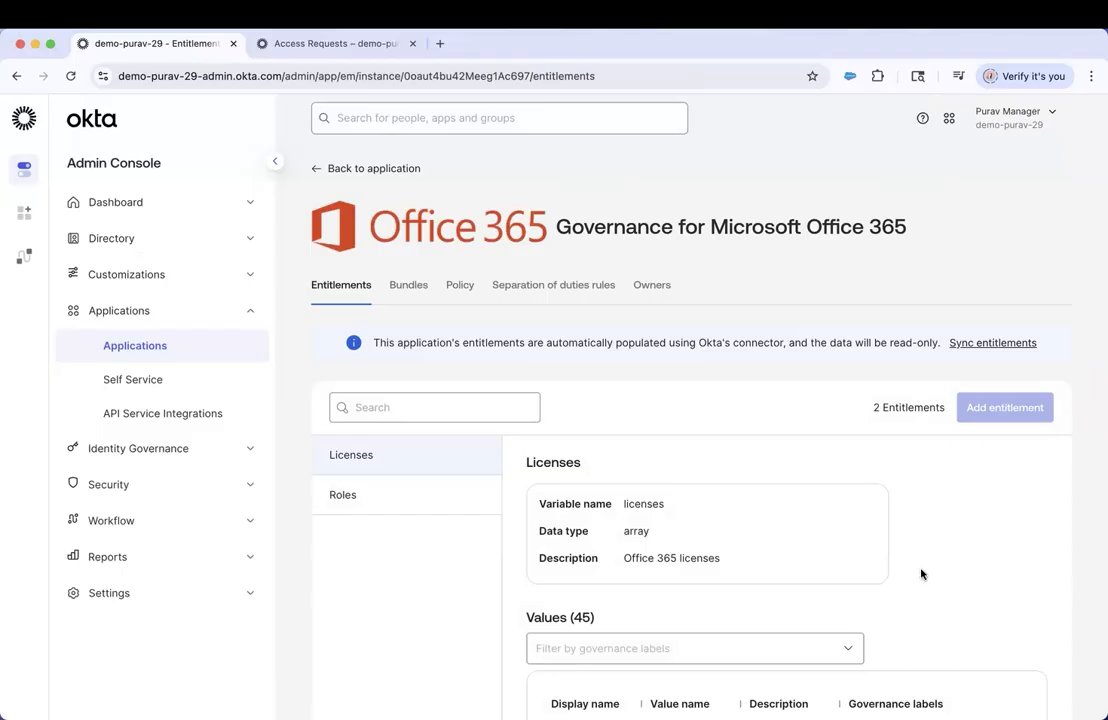
pyautogui.scroll(-3, 921, 573)
pyautogui.scroll(-1, 921, 573)
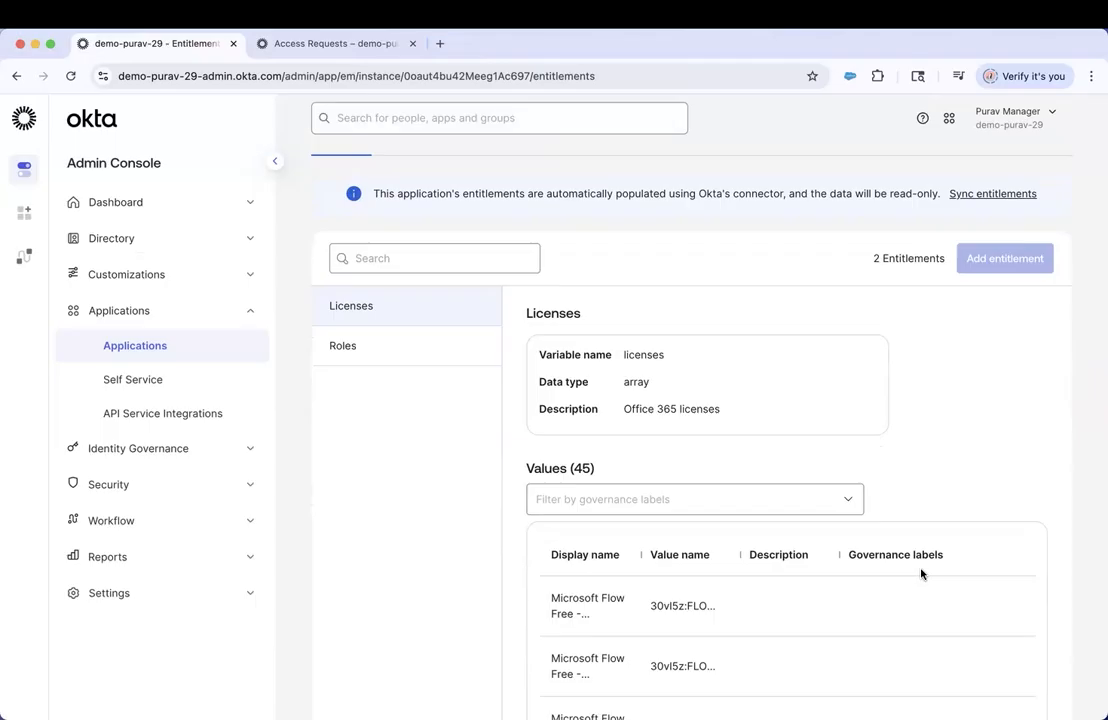
pyautogui.scroll(1, 725, 484)
pyautogui.scroll(-5, 700, 480)
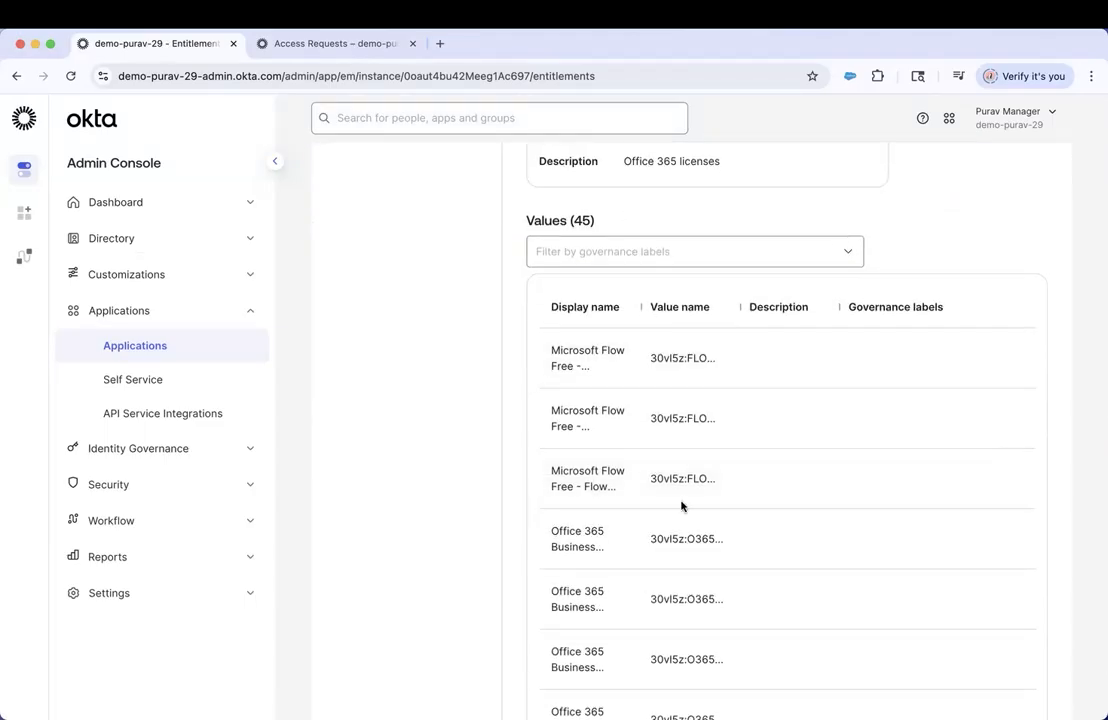
pyautogui.scroll(-5, 680, 508)
pyautogui.scroll(8, 433, 322)
# Review the Roles entitlement and its list of Office 365 role values
pyautogui.click(433, 322)
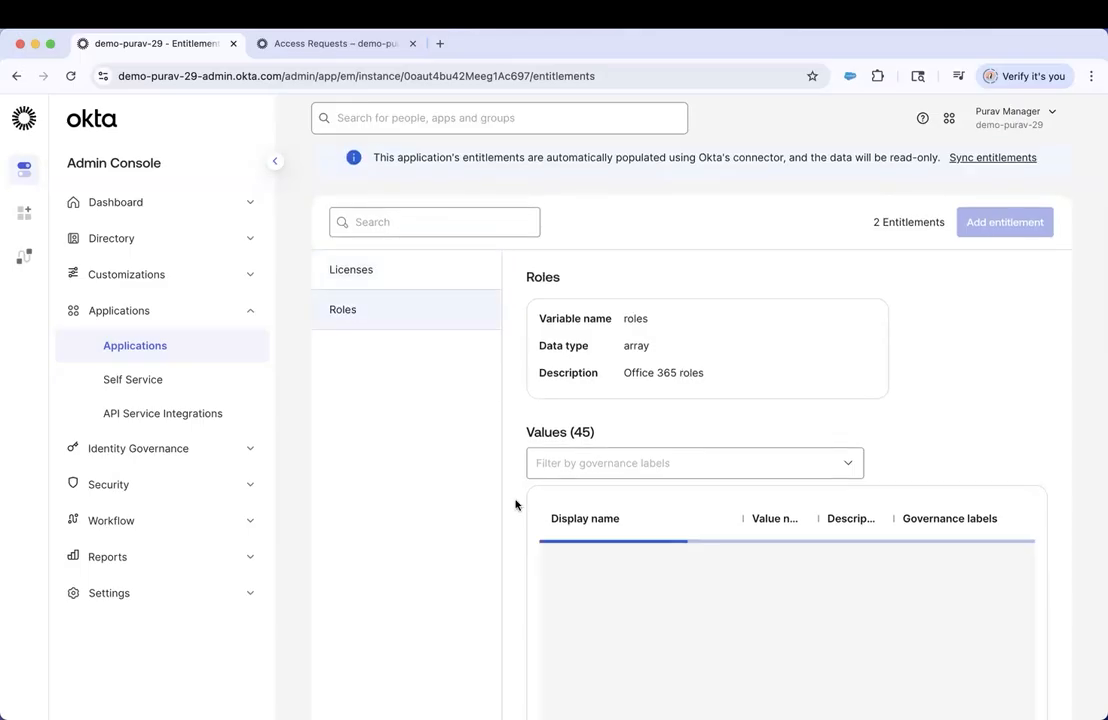
pyautogui.scroll(-2, 517, 505)
pyautogui.scroll(-4, 516, 505)
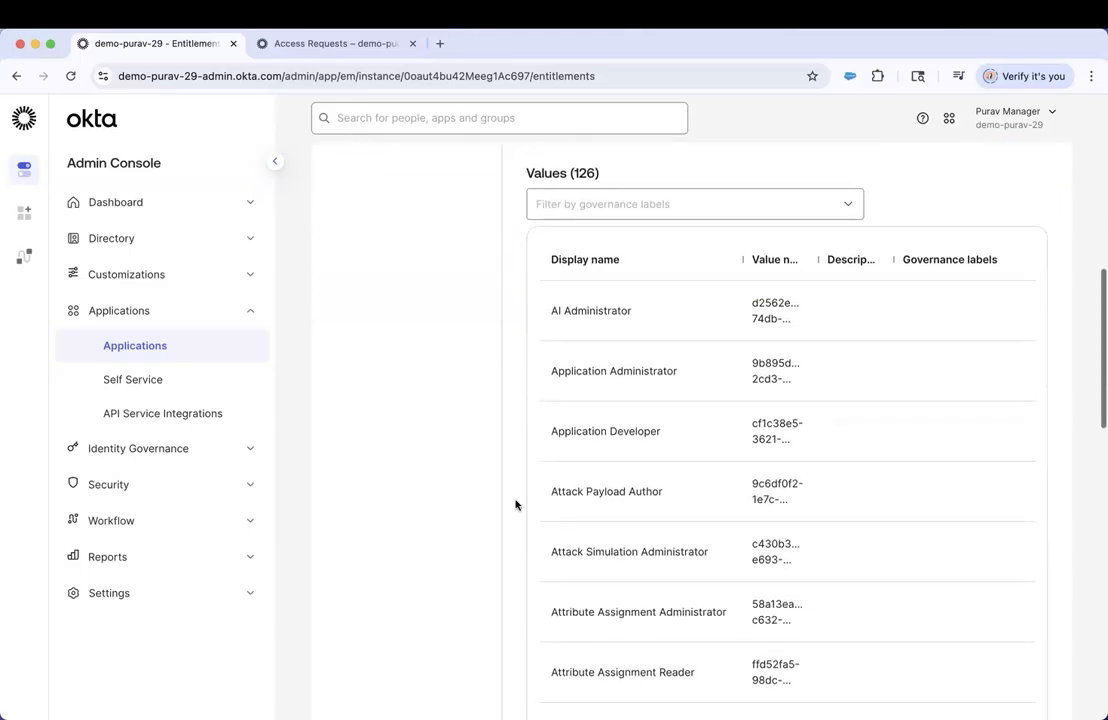
pyautogui.scroll(-2, 516, 505)
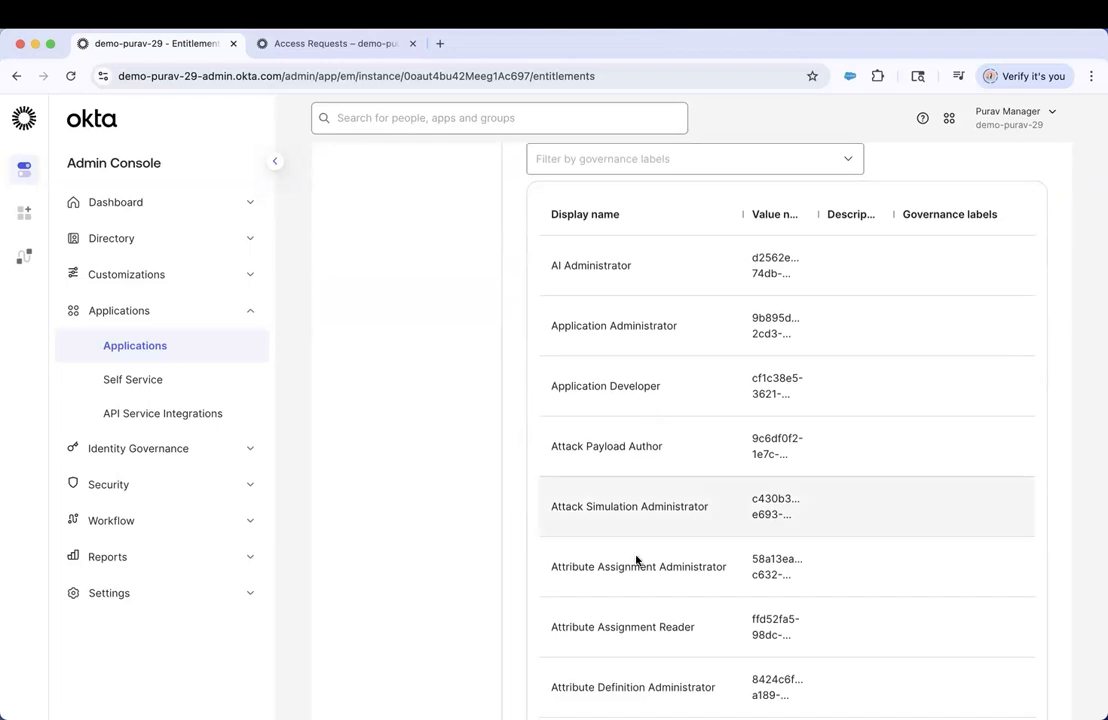
pyautogui.scroll(-2, 636, 560)
pyautogui.scroll(1, 636, 560)
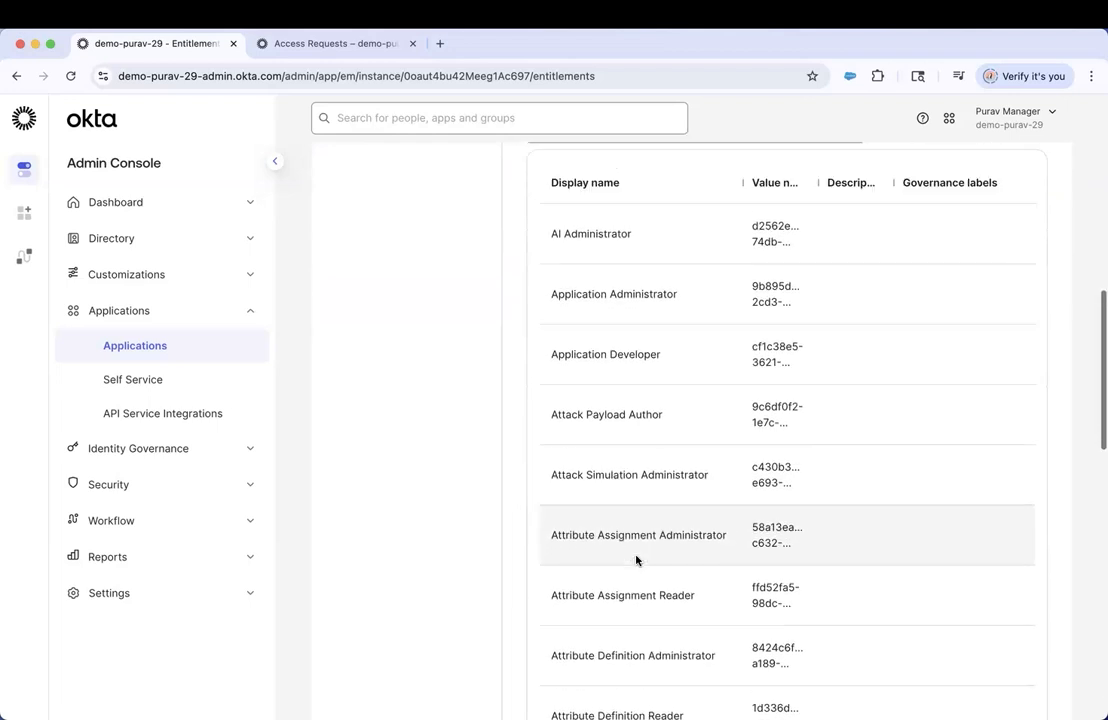
pyautogui.scroll(3, 636, 560)
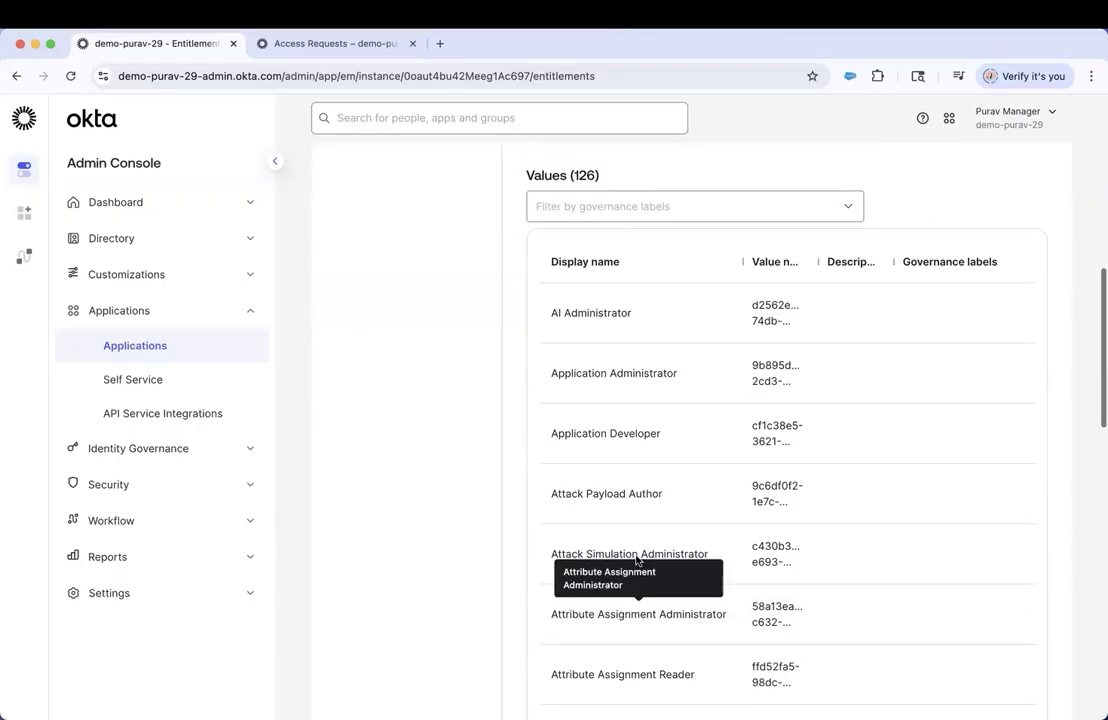
pyautogui.scroll(8, 636, 560)
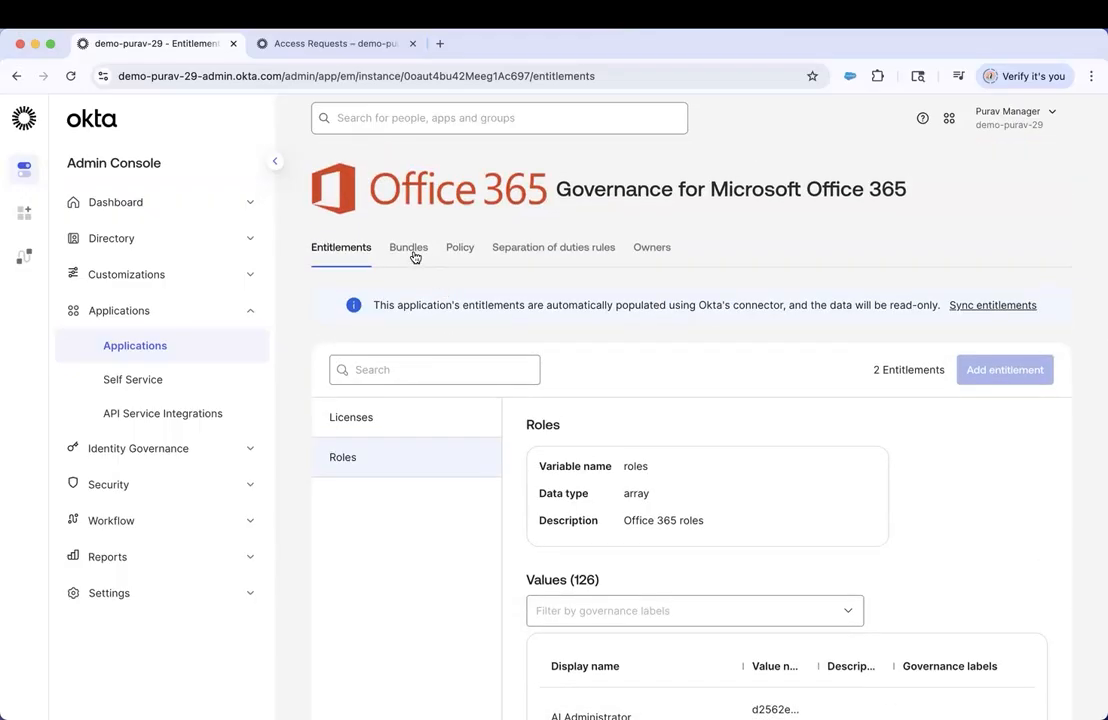
# Examine the Global IT - Cybersecurity Team Bundle and the roles it contains
pyautogui.click(410, 250)
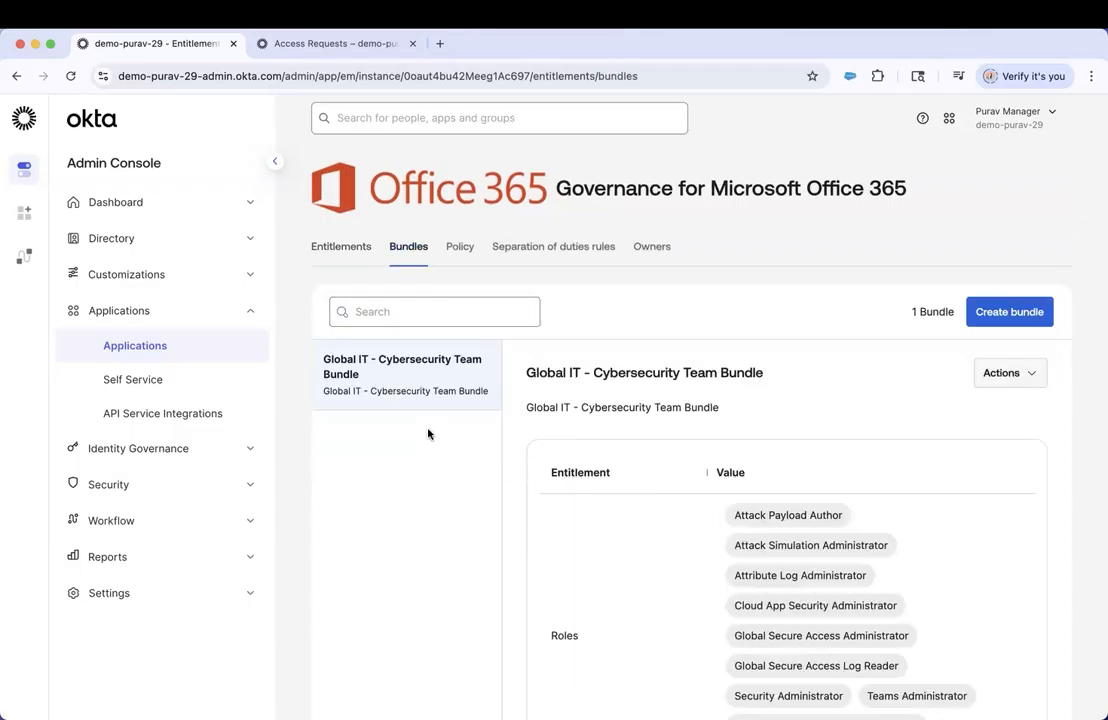
pyautogui.scroll(-3, 428, 433)
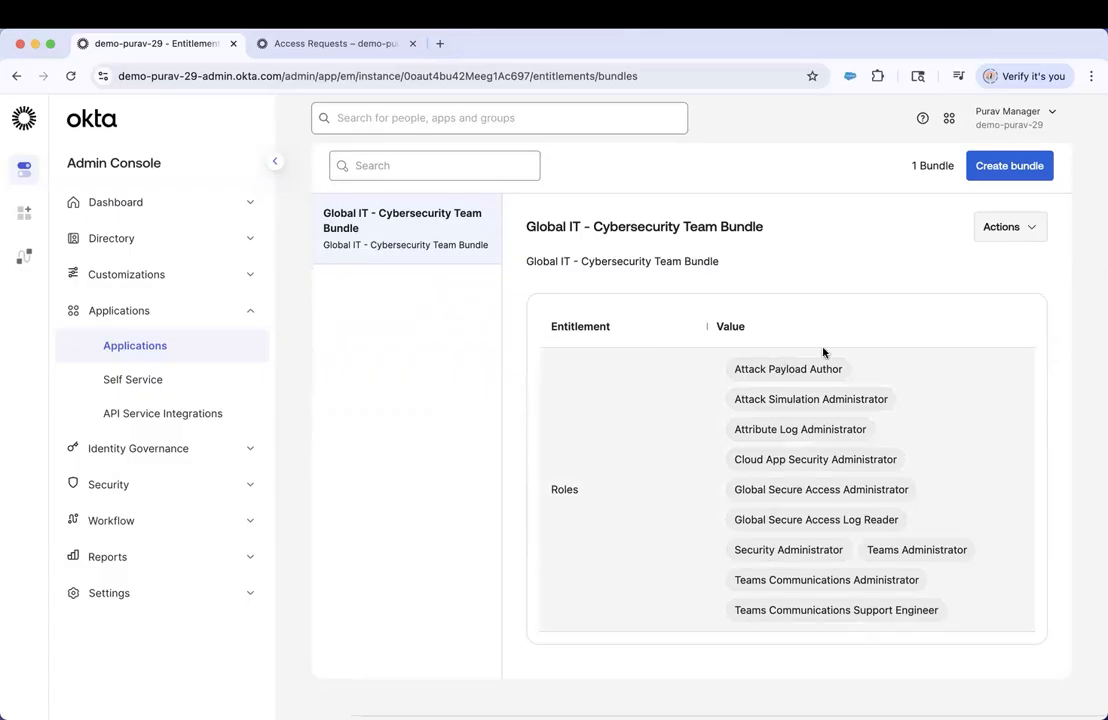
pyautogui.scroll(-1, 860, 435)
pyautogui.scroll(-1, 893, 517)
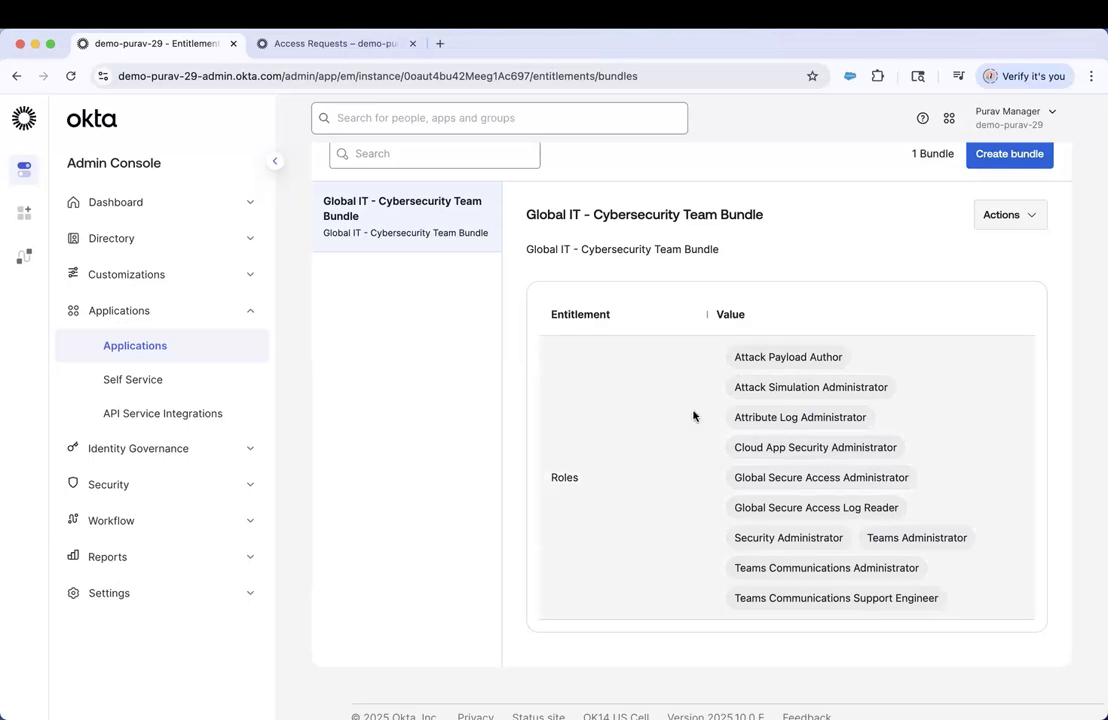
pyautogui.scroll(1, 693, 415)
pyautogui.scroll(5, 693, 415)
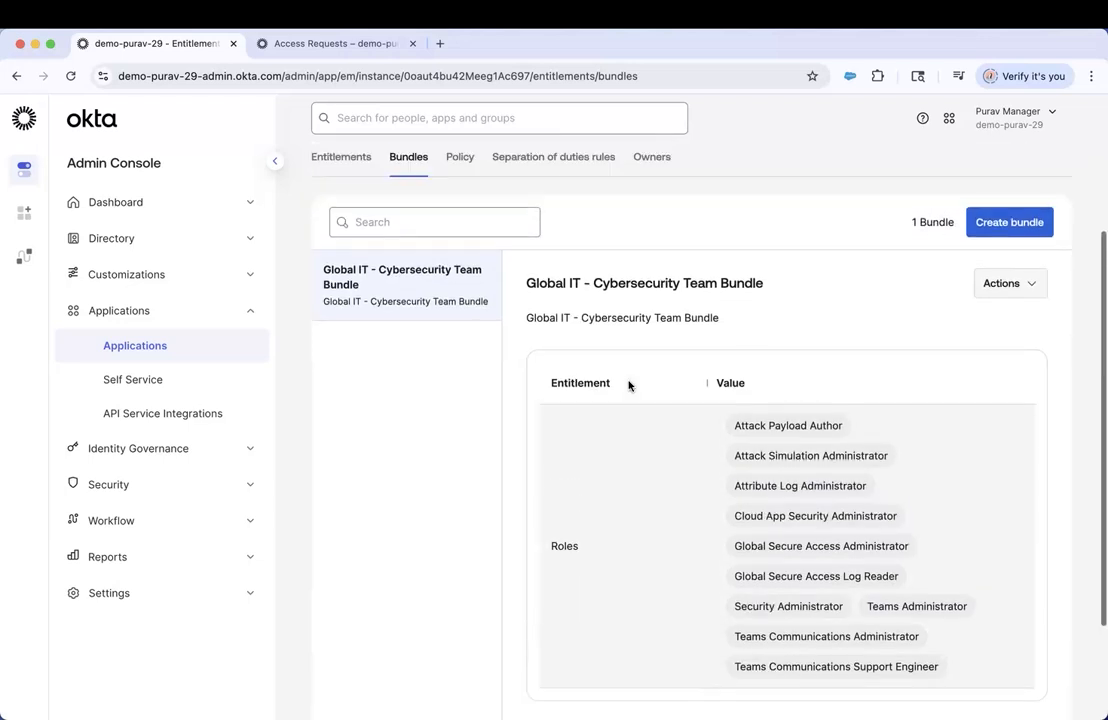
# Open the entitlement policy and expand the Sales Basic Role Assignment and O365 - Red Team - Attack Simulator Role rules
pyautogui.click(458, 287)
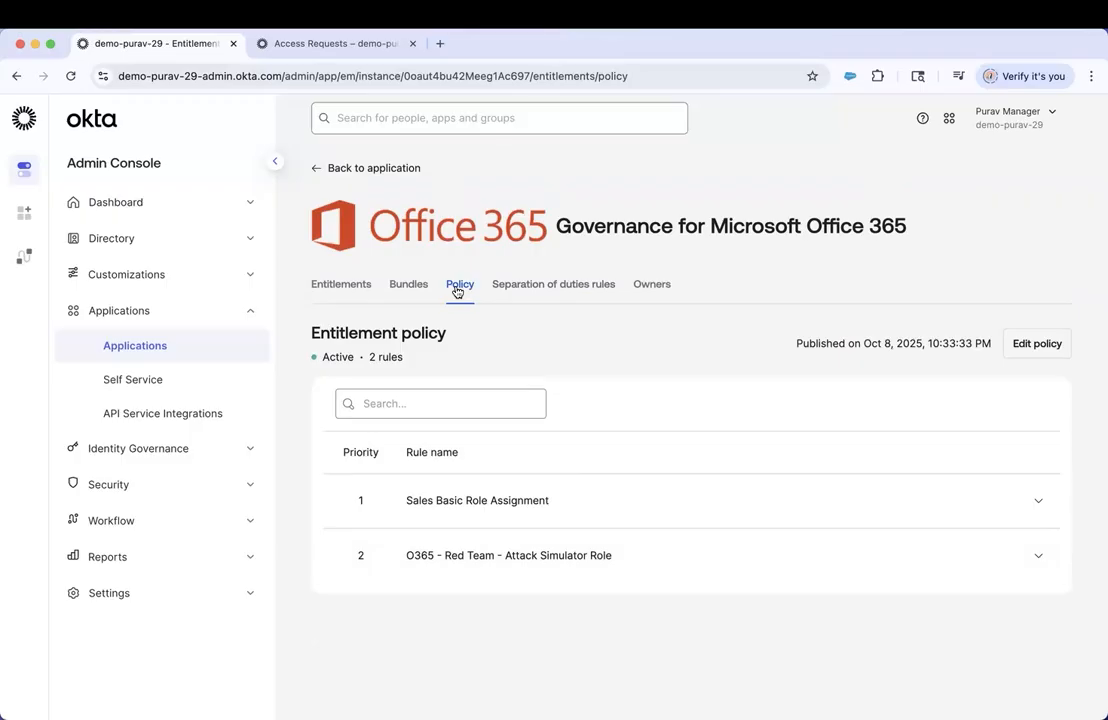
pyautogui.scroll(-2, 594, 500)
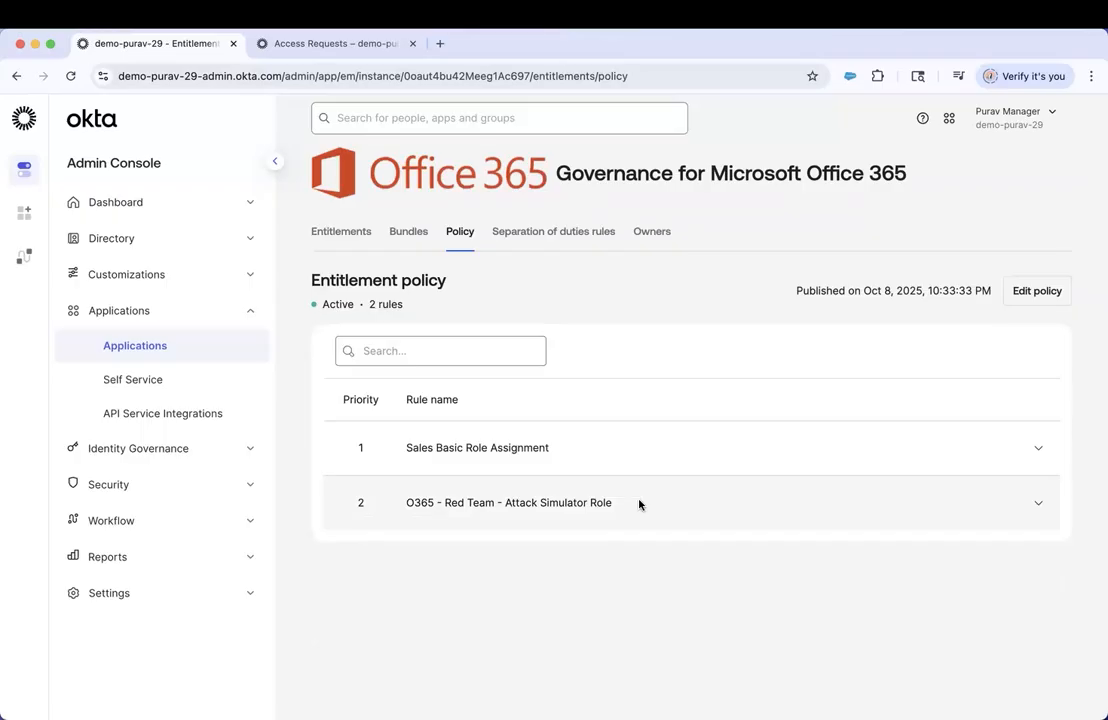
pyautogui.click(640, 503)
pyautogui.scroll(-2, 640, 503)
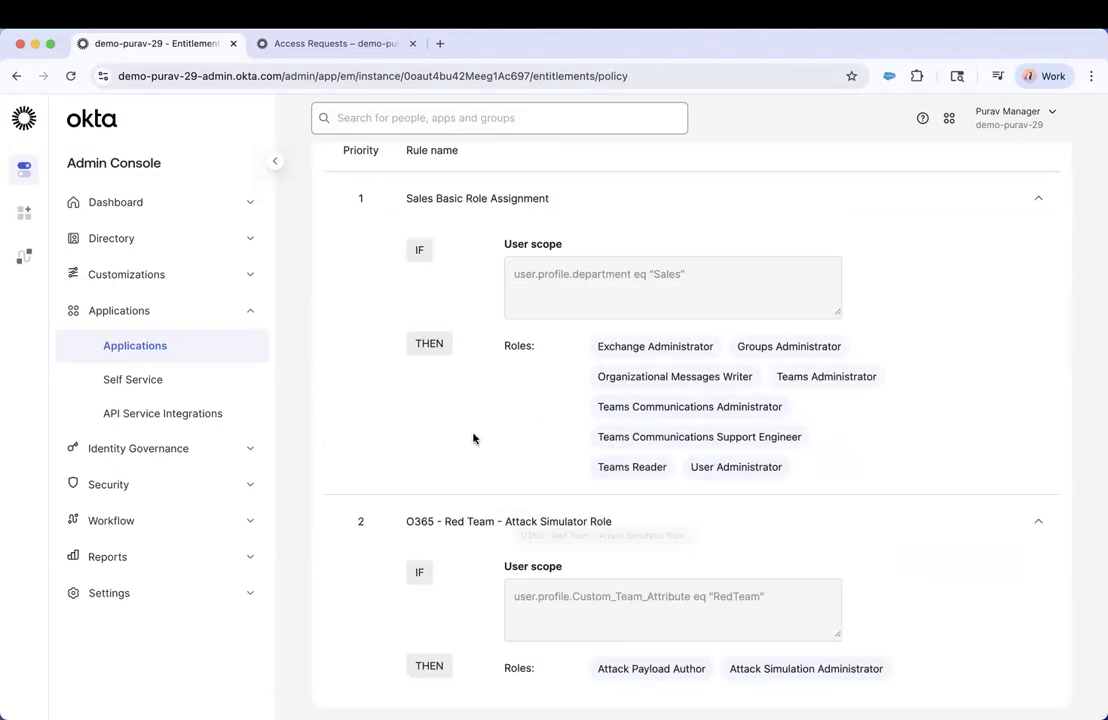
# Examine the user scope conditions and assigned roles of both entitlement policy rules
pyautogui.scroll(-2, 478, 432)
pyautogui.scroll(-1, 480, 429)
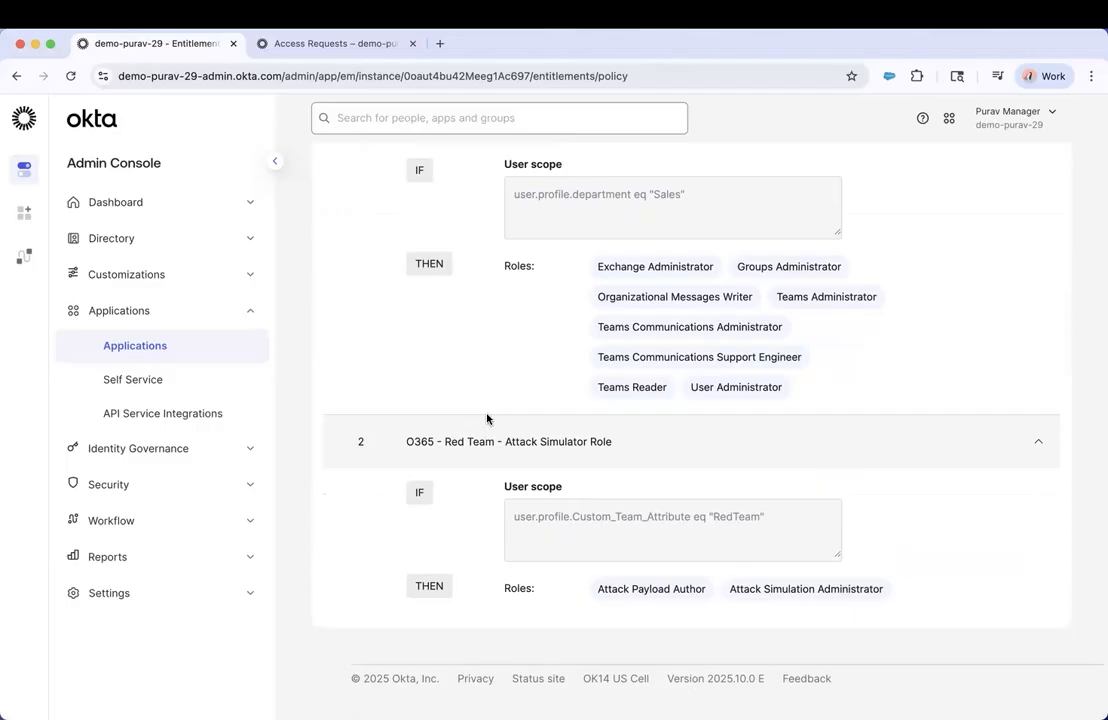
pyautogui.scroll(2, 487, 419)
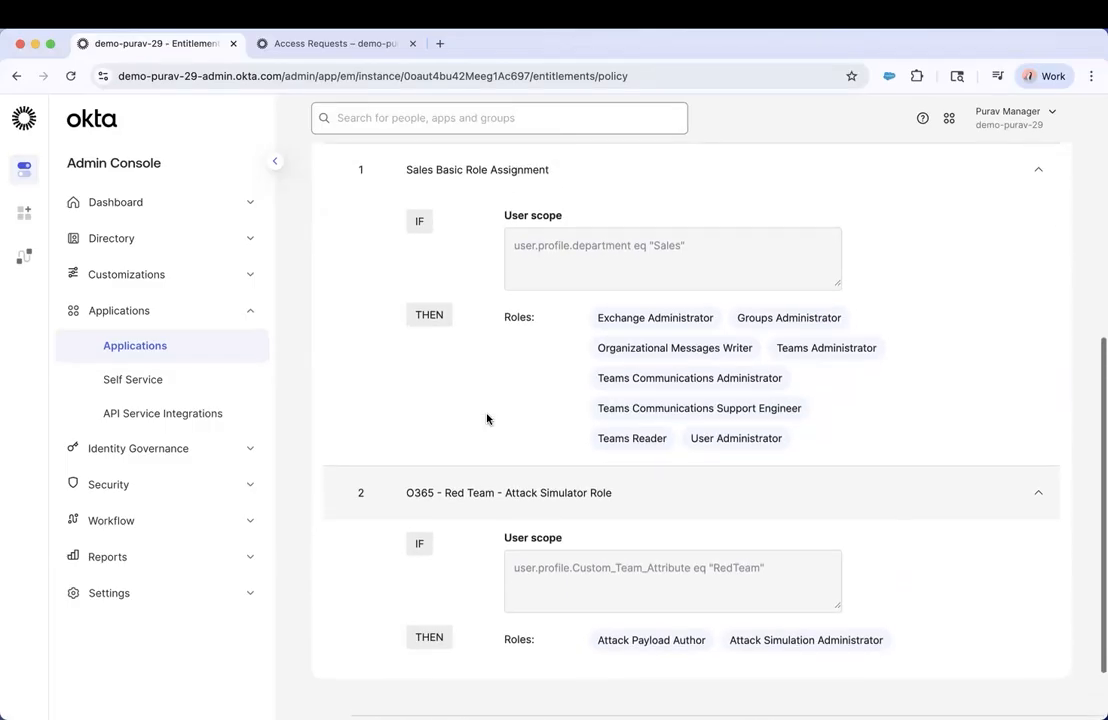
pyautogui.scroll(1, 487, 419)
pyautogui.scroll(1, 487, 419)
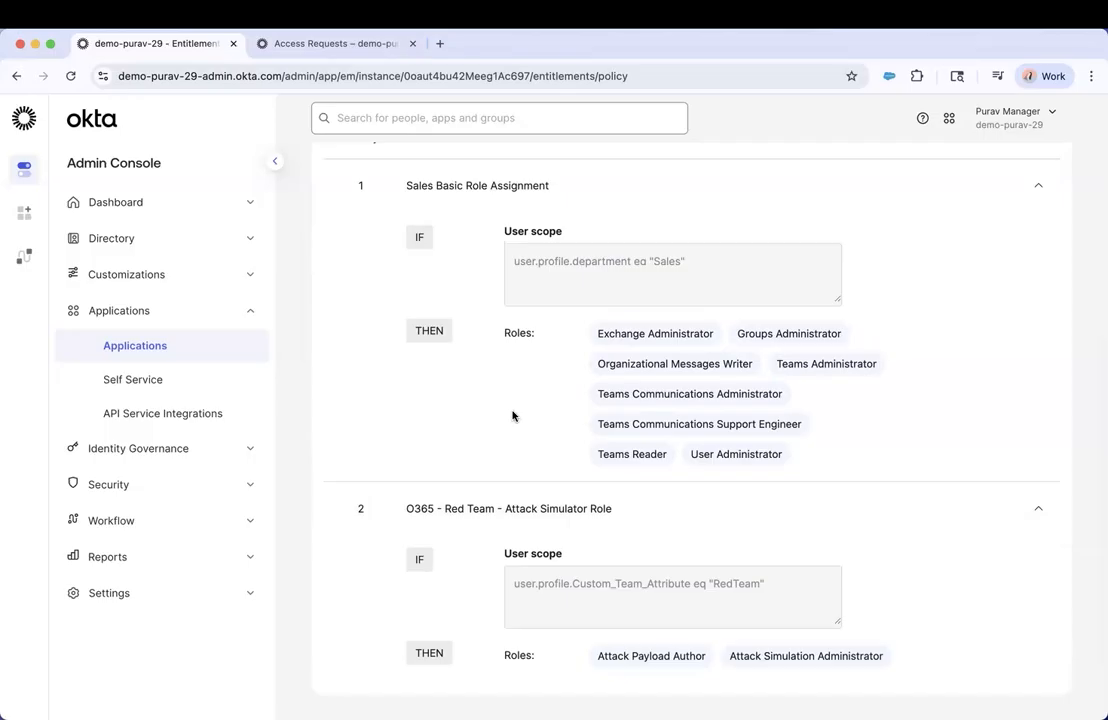
pyautogui.click(512, 415)
pyautogui.scroll(5, 513, 417)
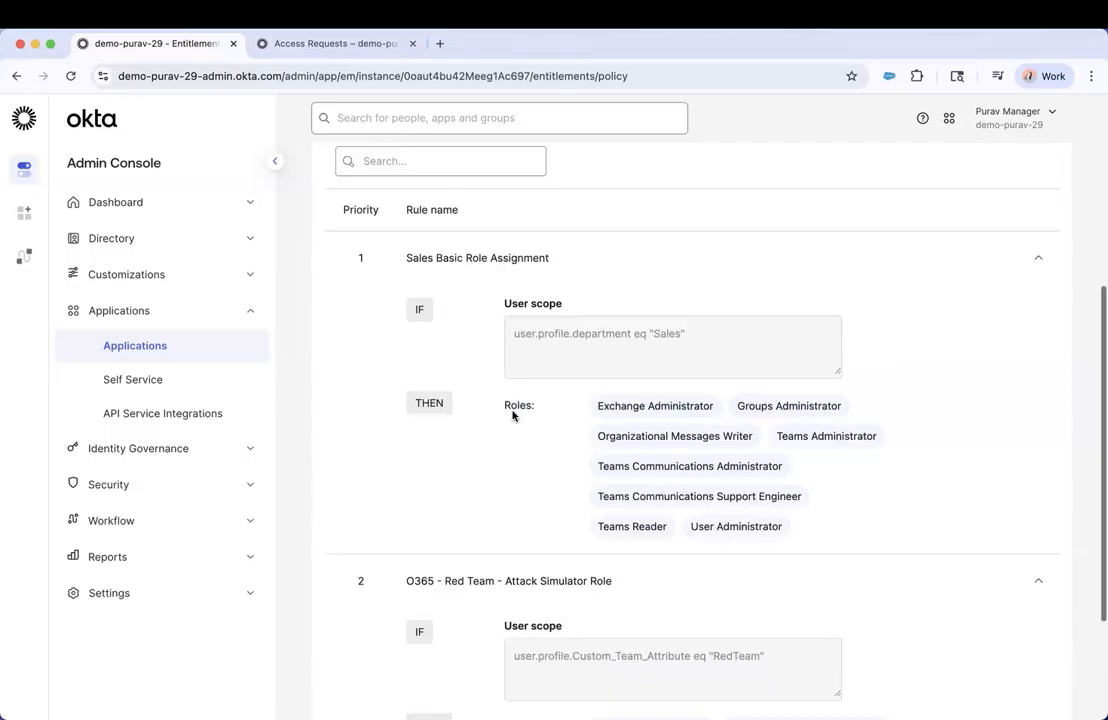
pyautogui.scroll(2, 512, 415)
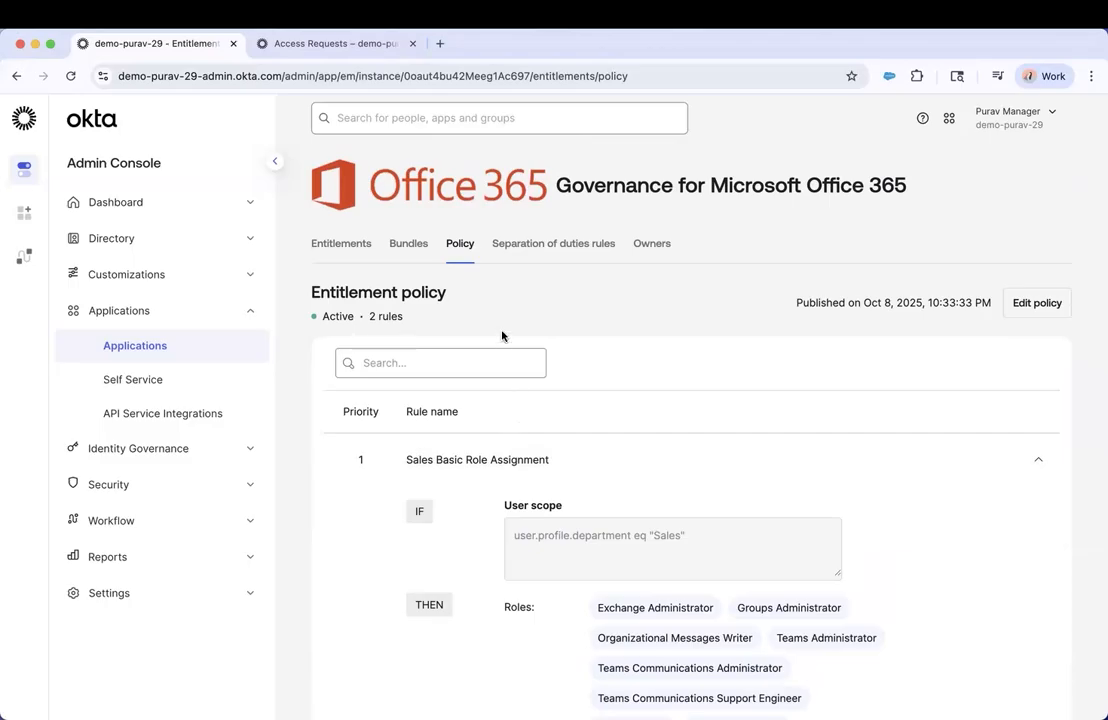
pyautogui.scroll(2, 440, 332)
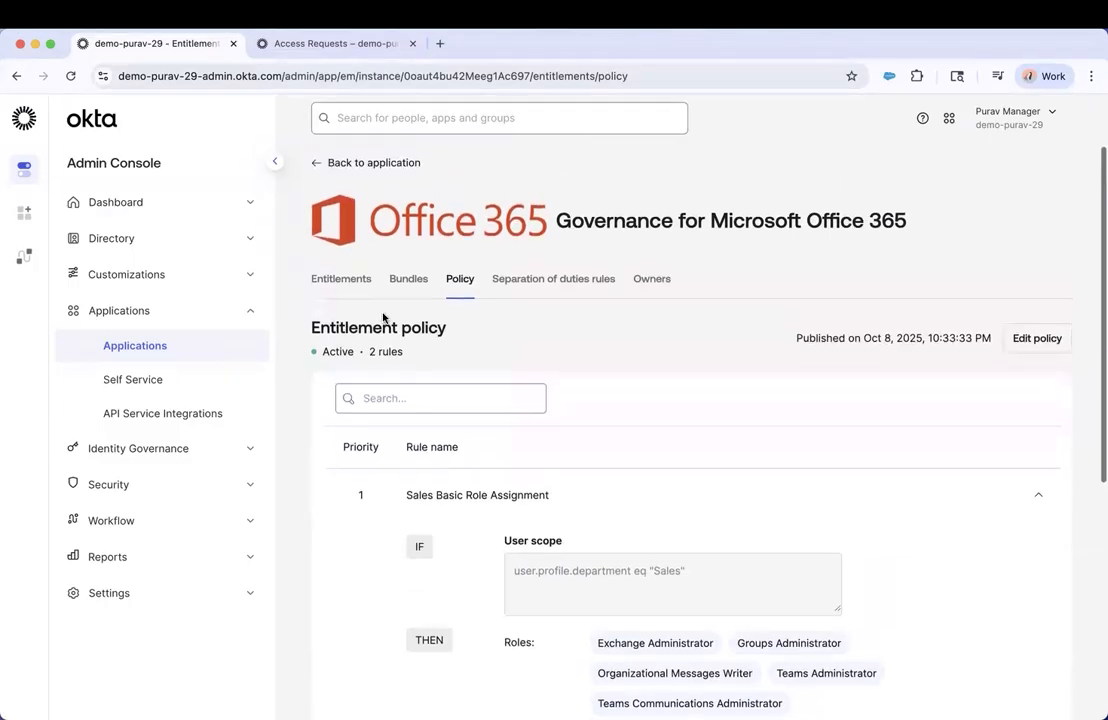
# Return to the Microsoft Office 365 application's assignments, and open Access Certifications under Identity Governance
pyautogui.click(334, 166)
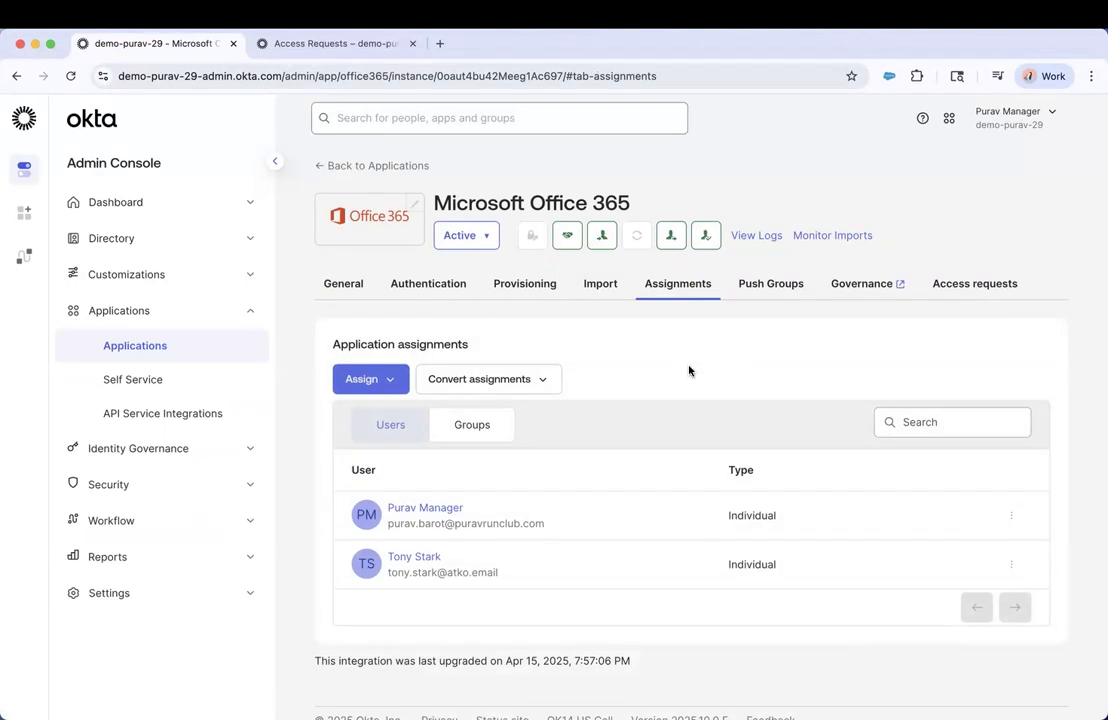
pyautogui.click(176, 453)
pyautogui.click(156, 488)
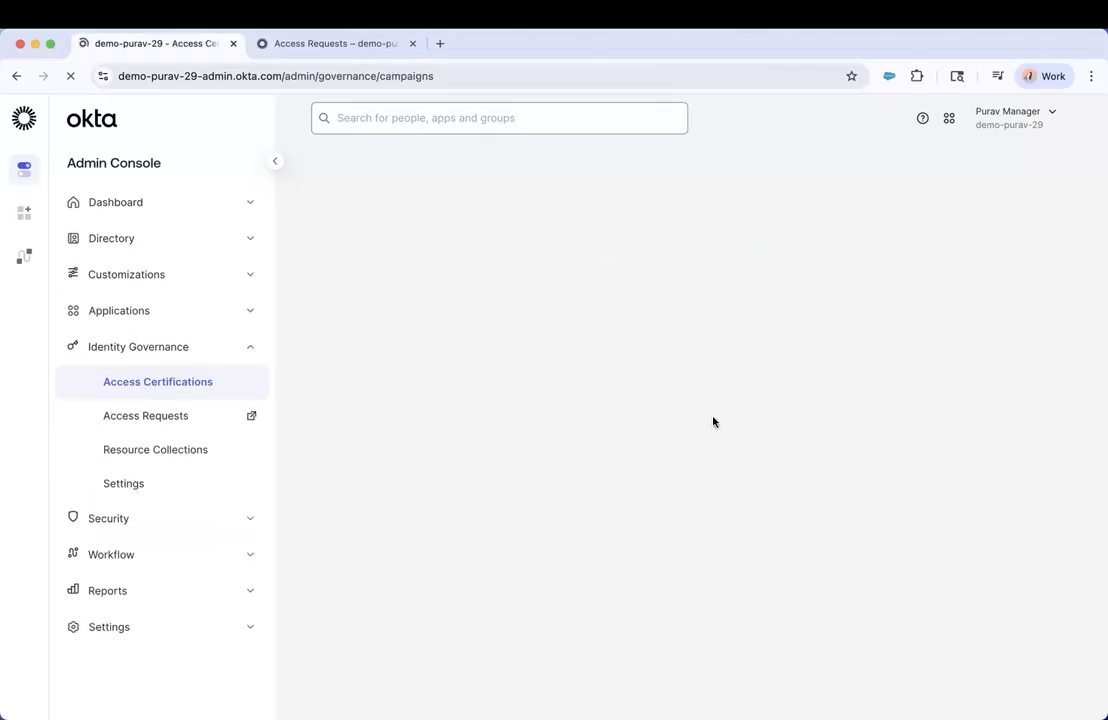
pyautogui.scroll(-1, 713, 421)
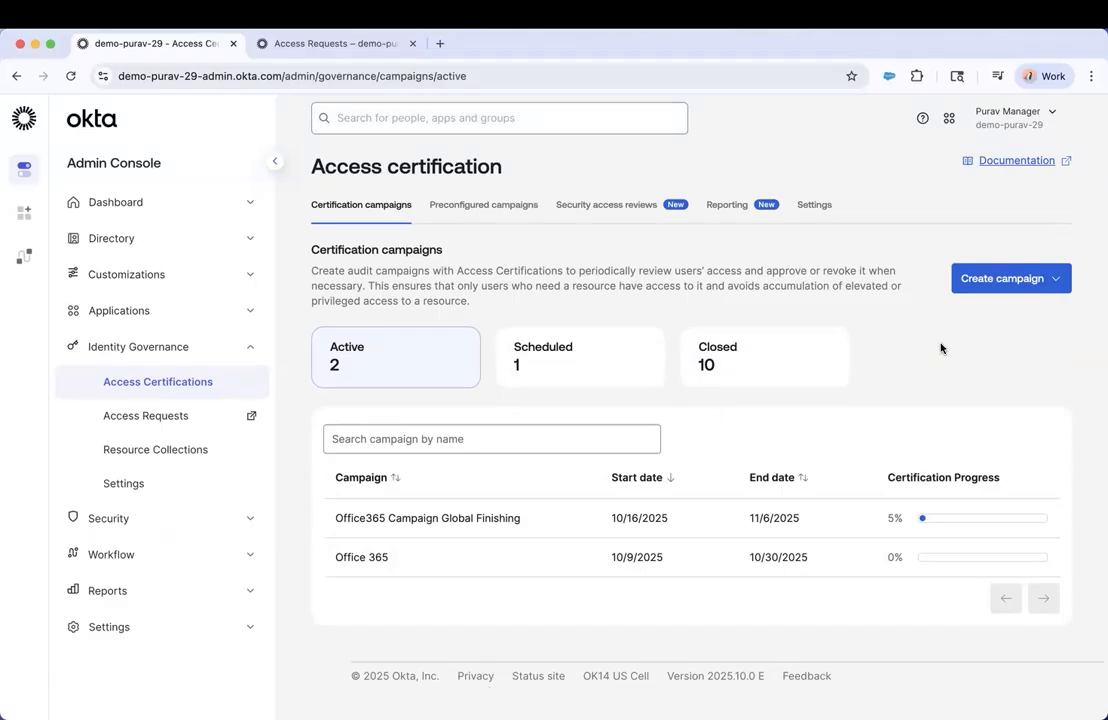
# Create a resource campaign named "Resource campaign for O365" with the description "NA"
pyautogui.click(972, 284)
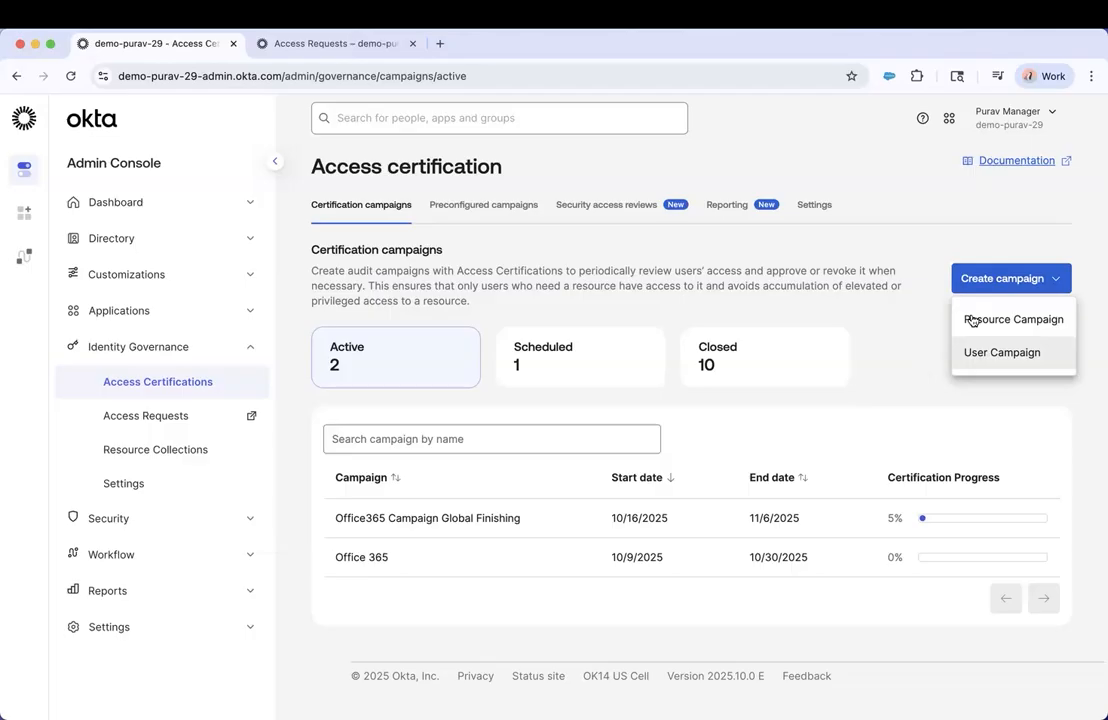
pyautogui.click(971, 319)
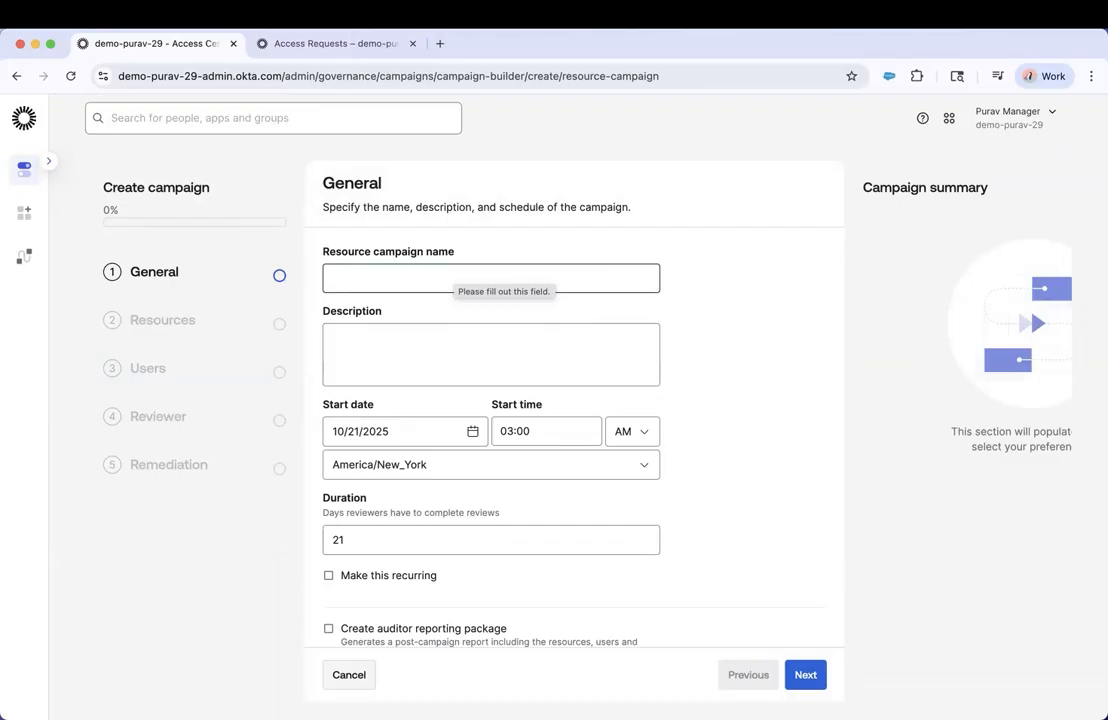
pyautogui.click(490, 278)
pyautogui.write('Resou')
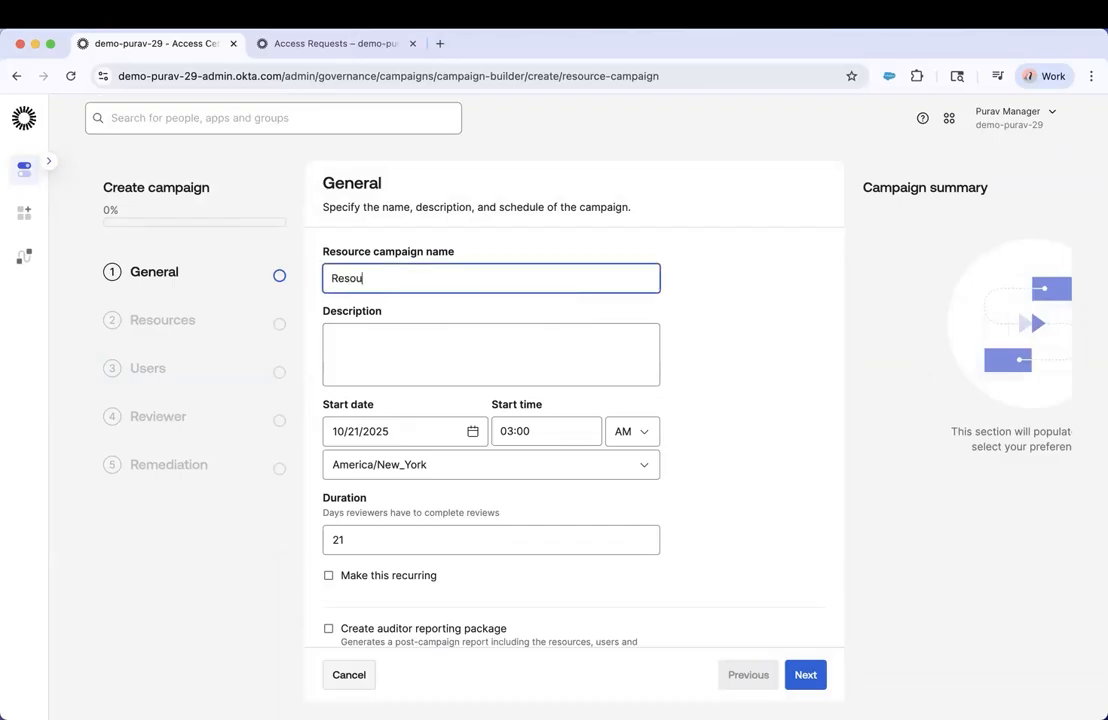
pyautogui.write('rce campaign for O365')
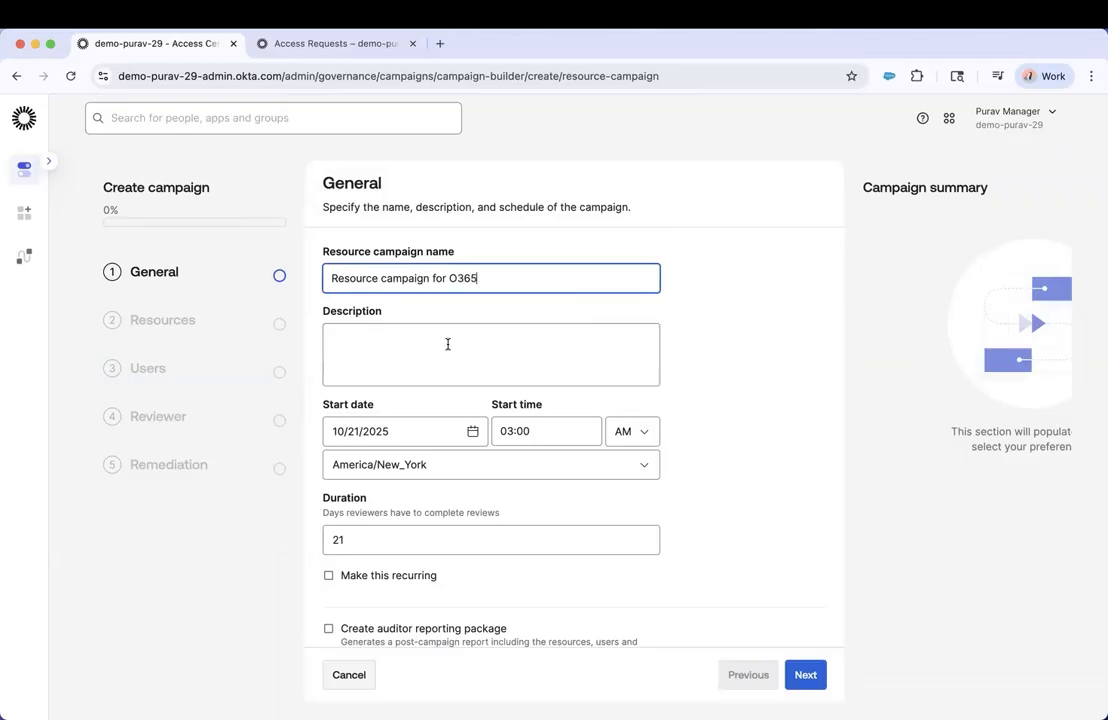
pyautogui.click(447, 344)
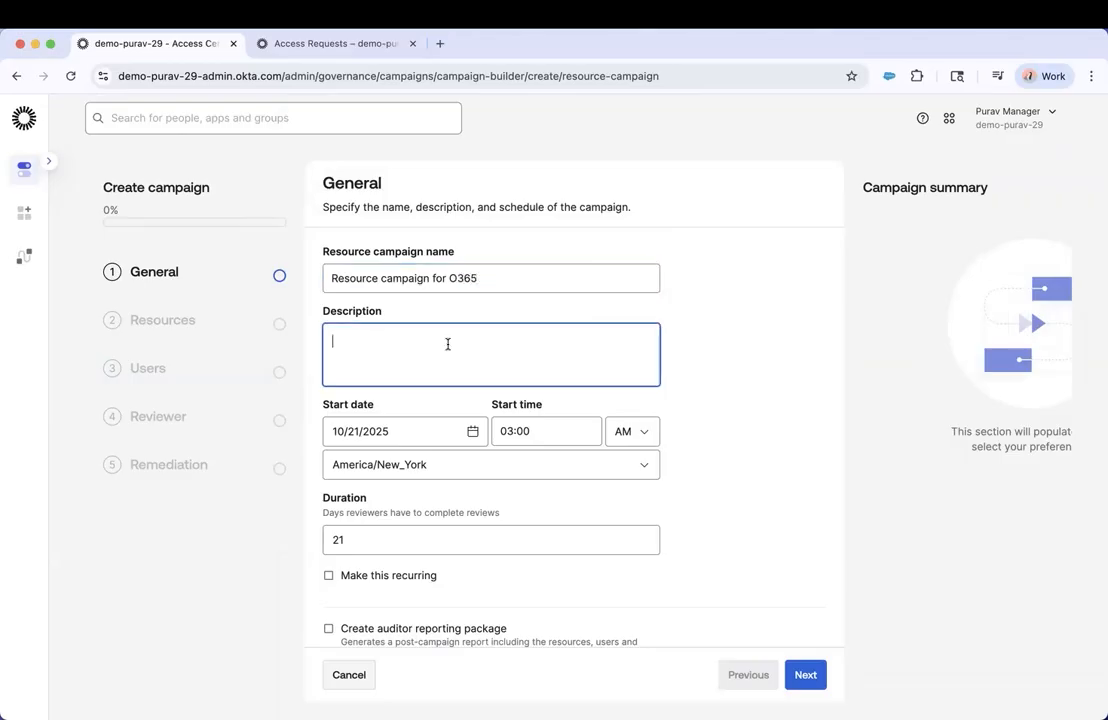
pyautogui.write('NA')
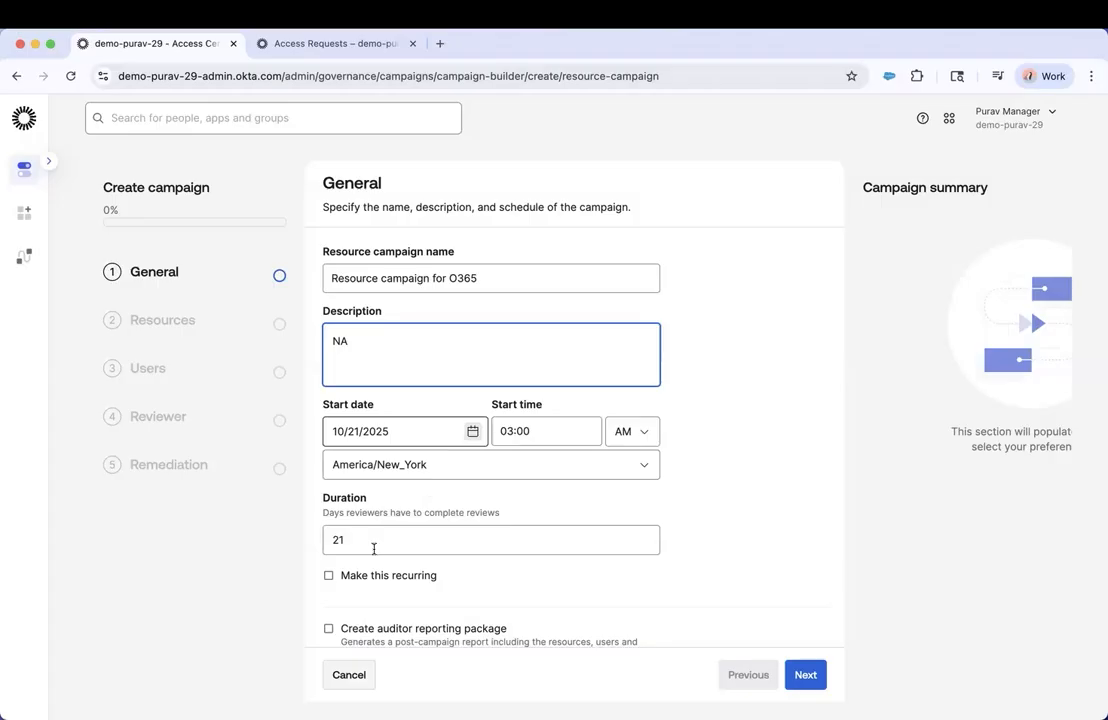
# Accept the campaign's default schedule, duration and reporting settings, and choose Application as the resource type
pyautogui.scroll(-1, 385, 540)
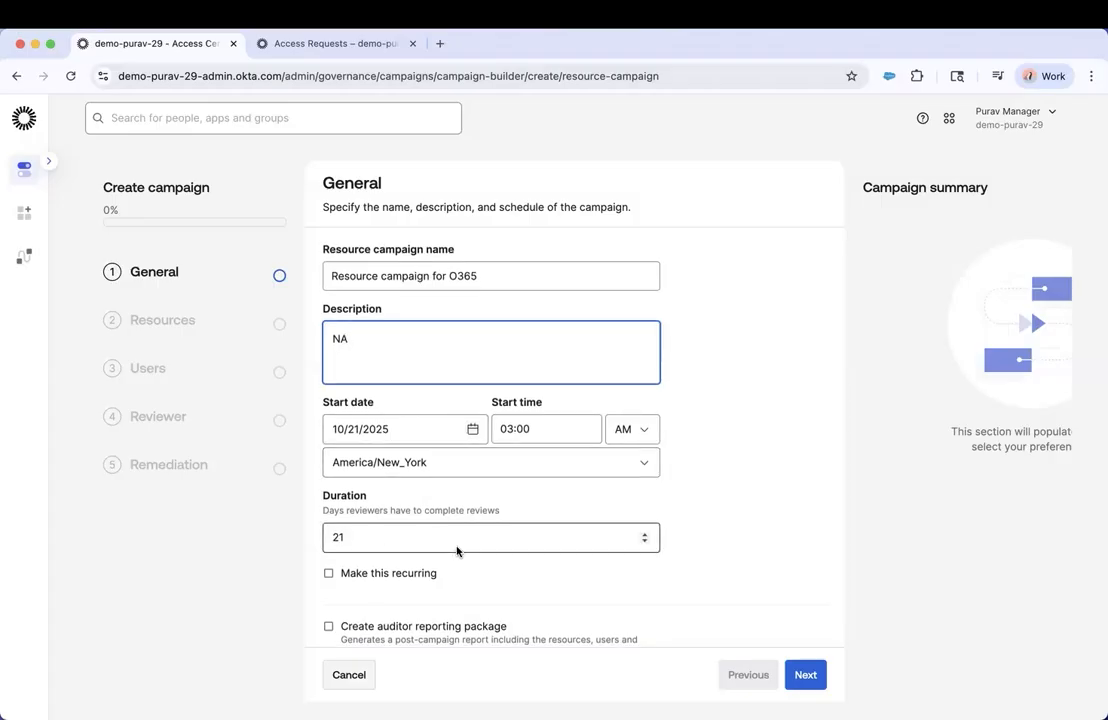
pyautogui.scroll(-3, 389, 527)
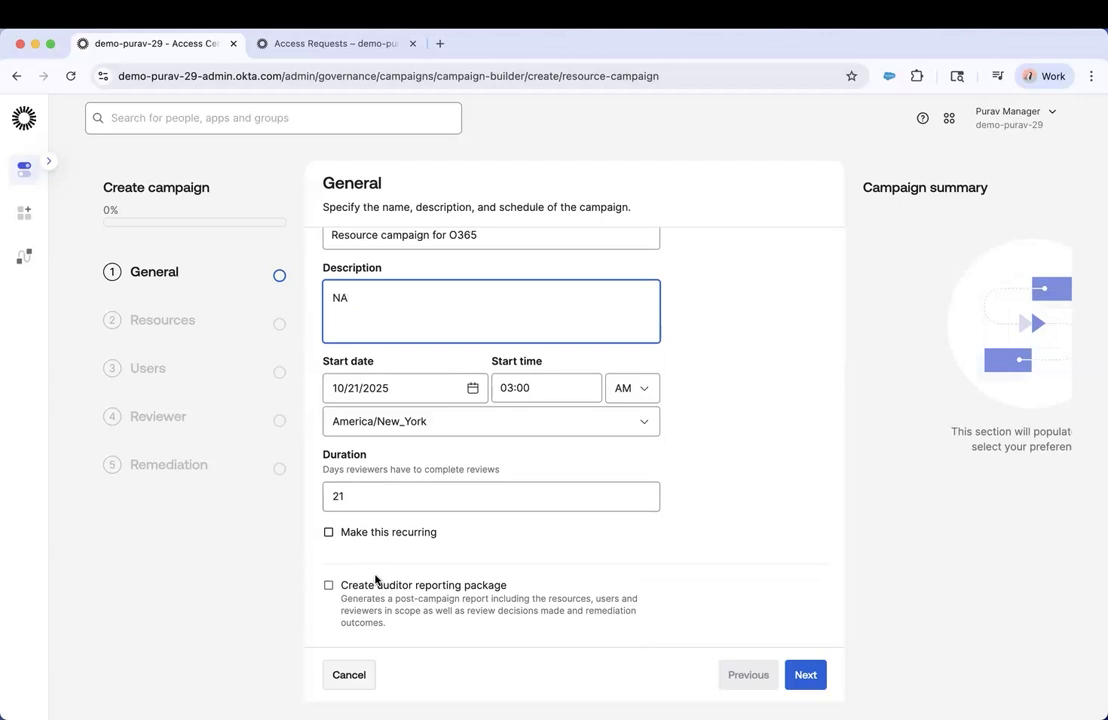
pyautogui.scroll(-1, 375, 581)
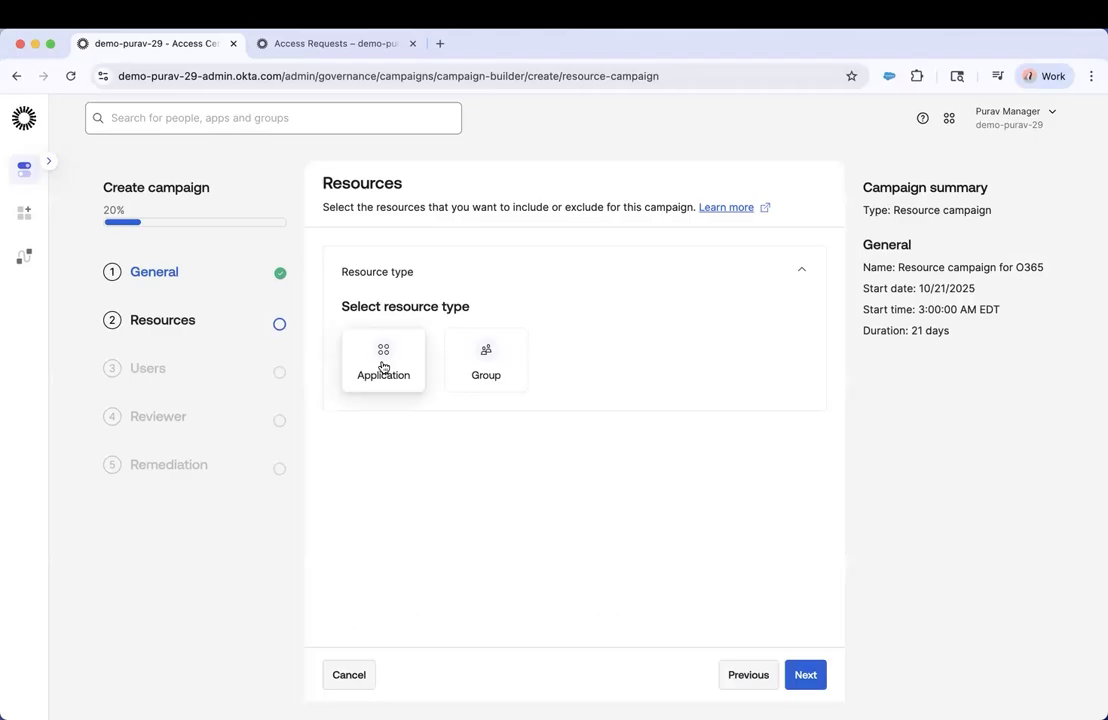
pyautogui.click(383, 367)
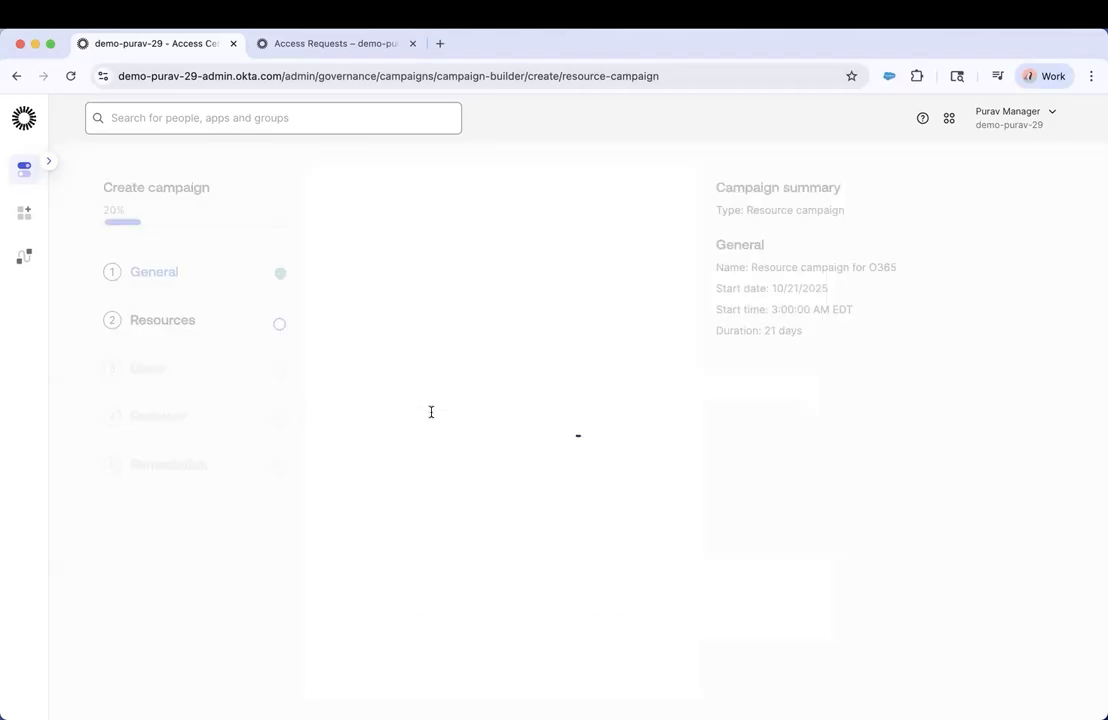
# Add Microsoft Office 365, Salesforce.com and Google Workspace as the applications covered by the campaign
pyautogui.click(431, 405)
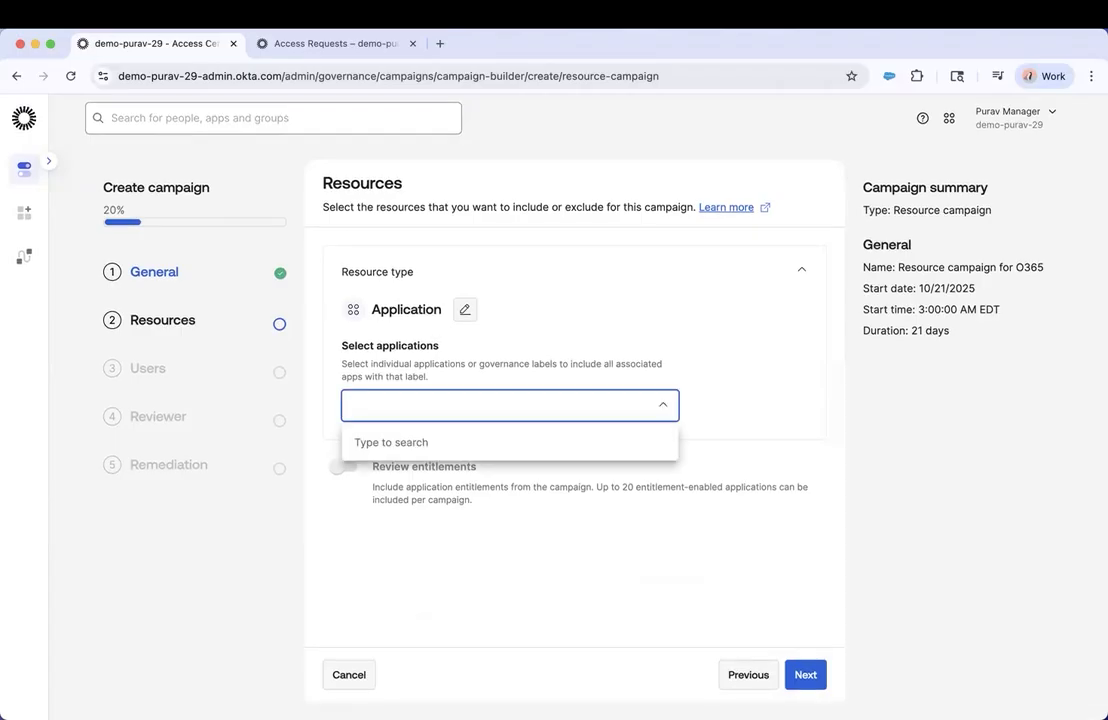
pyautogui.write('o')
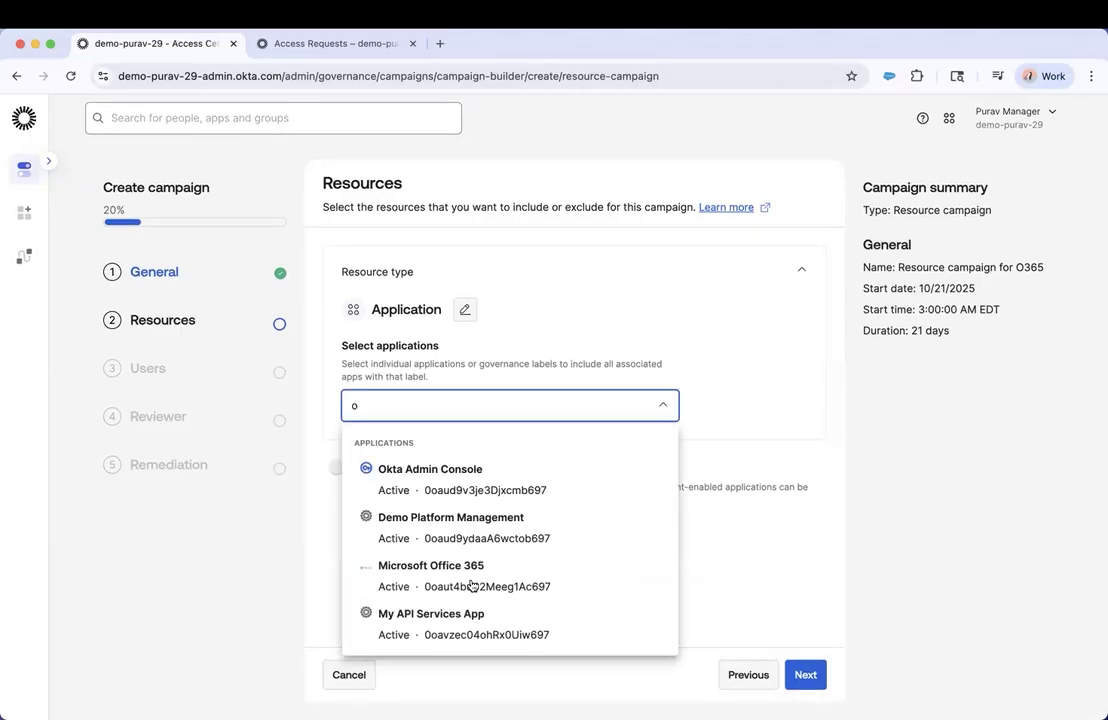
pyautogui.click(472, 586)
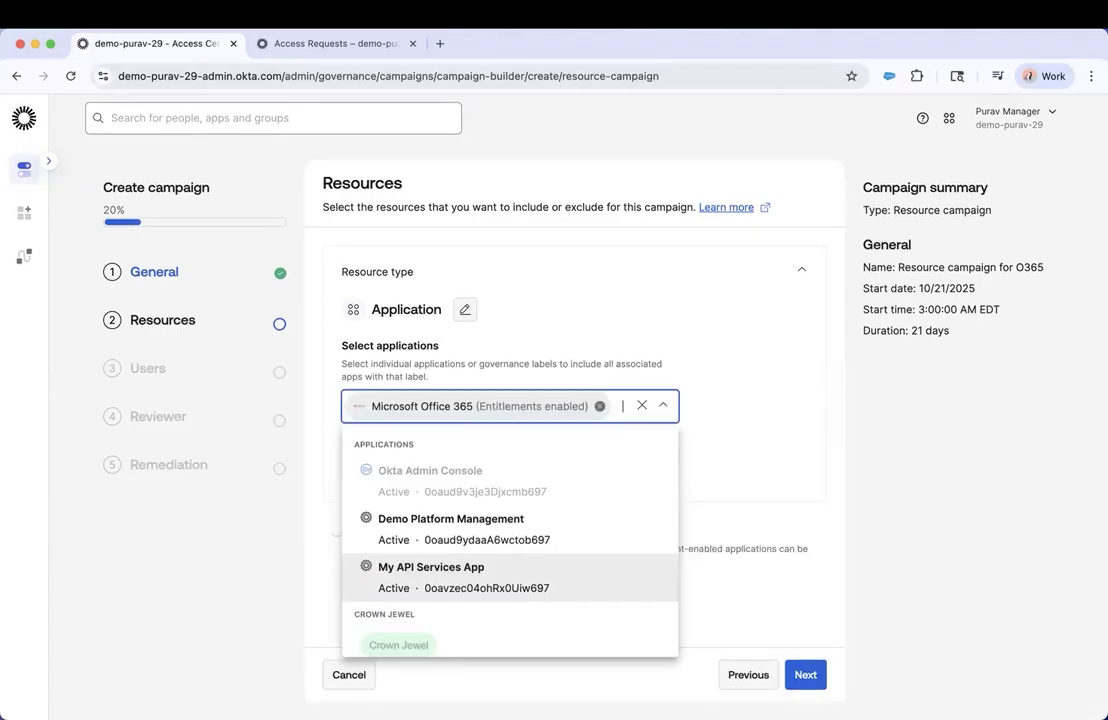
pyautogui.write('a')
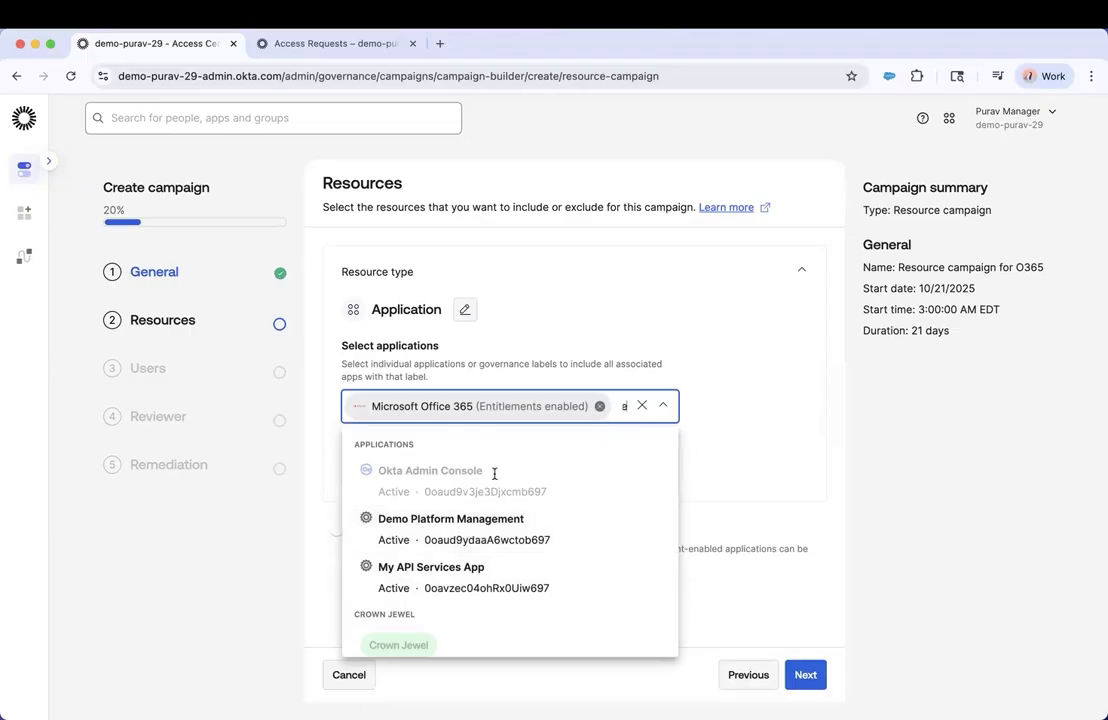
pyautogui.click(512, 482)
pyautogui.write('goo')
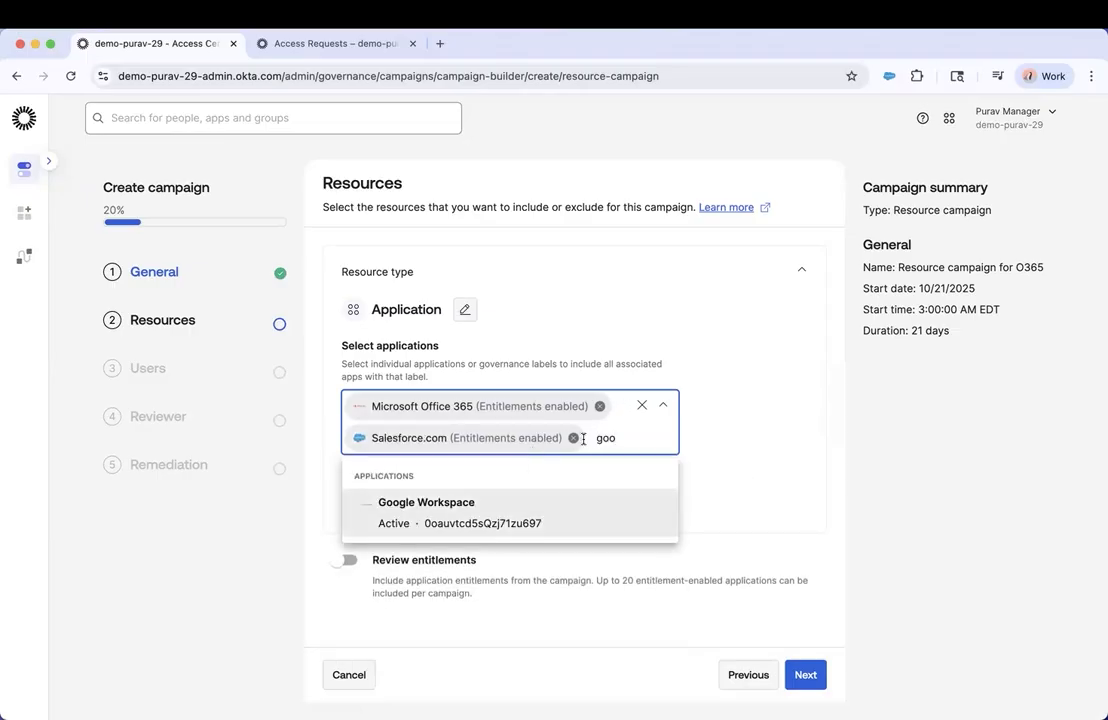
pyautogui.click(663, 512)
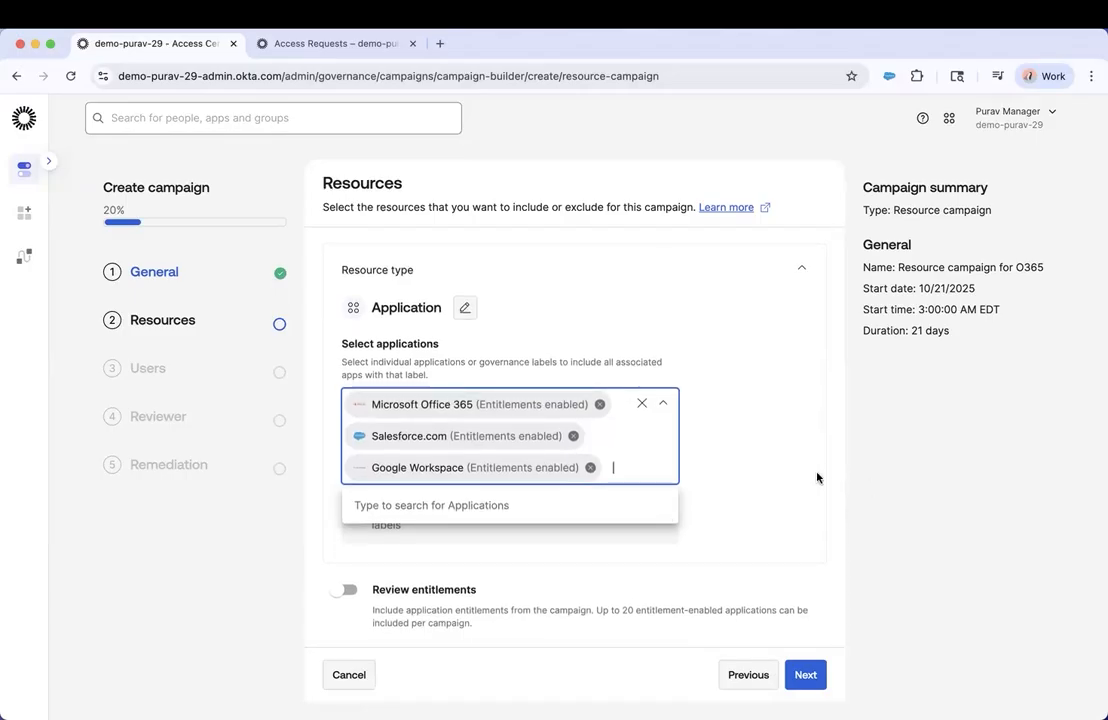
pyautogui.click(825, 497)
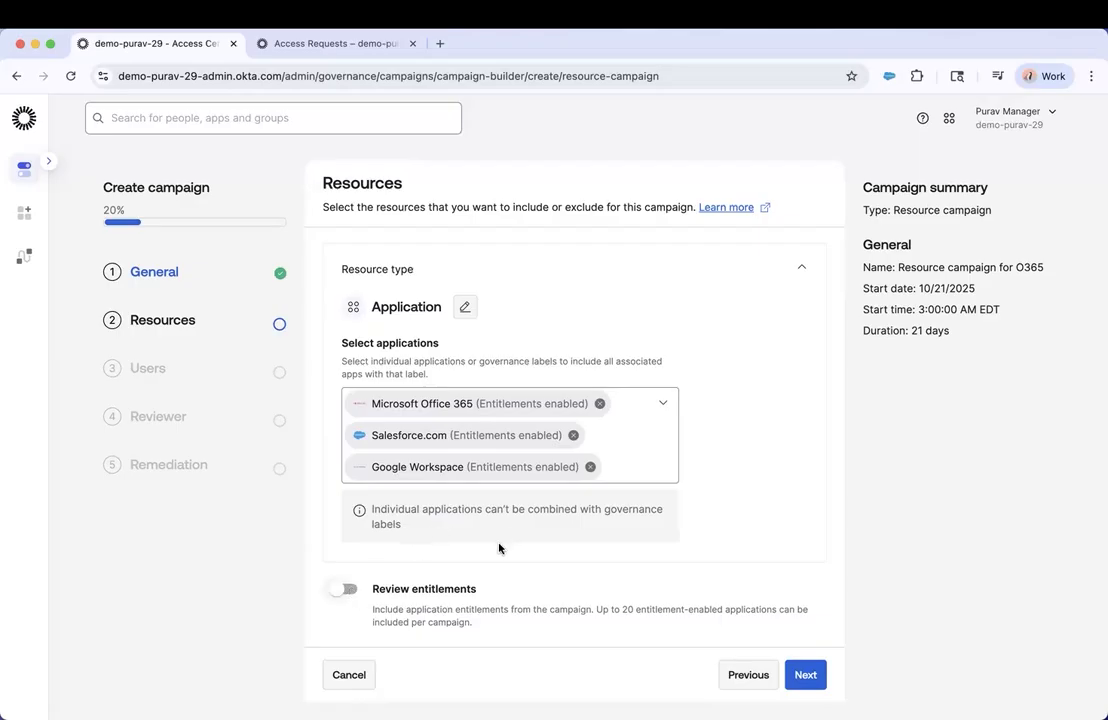
# Enable entitlement review with all entitlements and bundles for each application, and include all users assigned to the selected resources
pyautogui.scroll(-2, 465, 443)
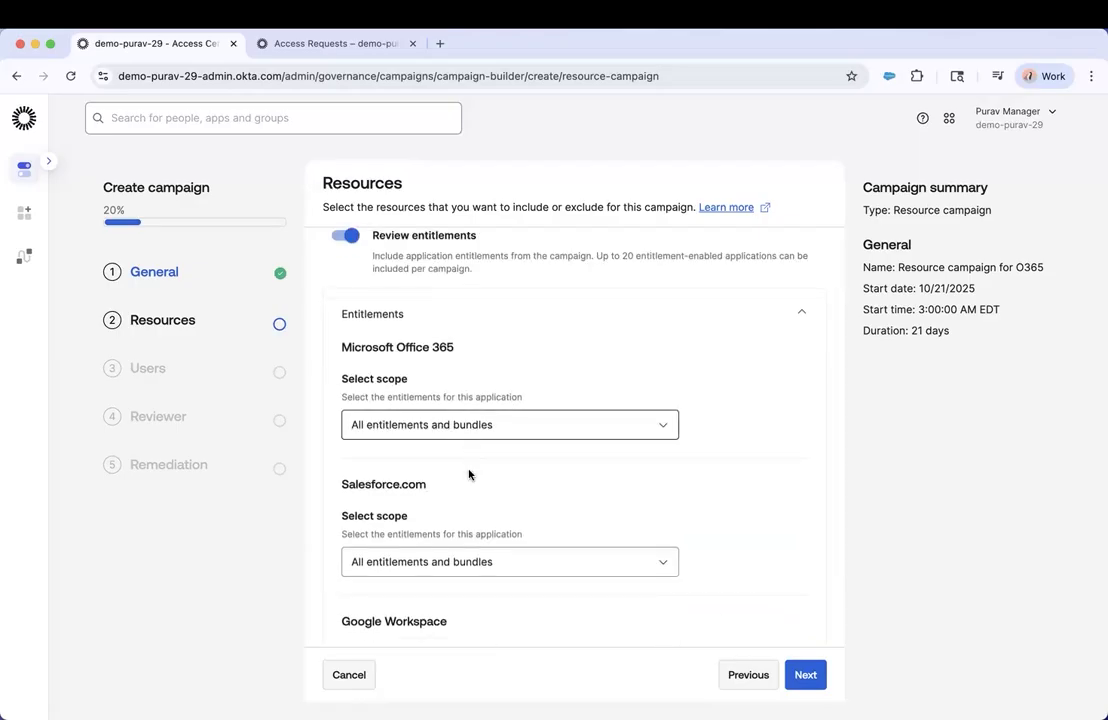
pyautogui.scroll(-2, 556, 517)
pyautogui.click(806, 675)
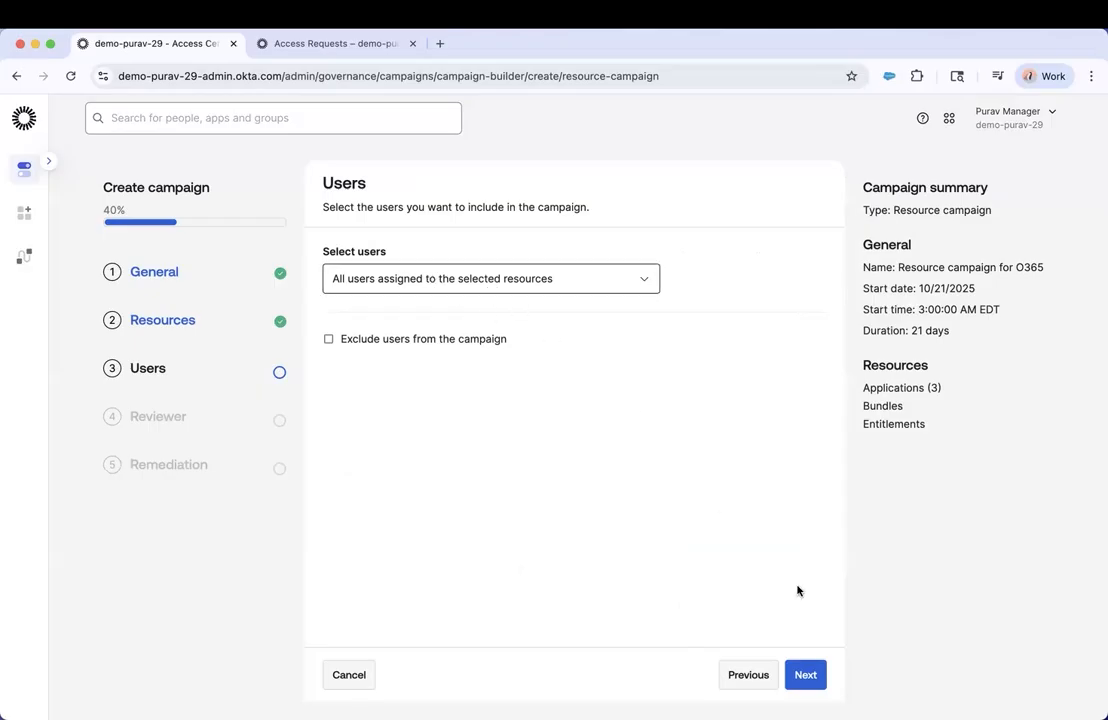
pyautogui.click(815, 678)
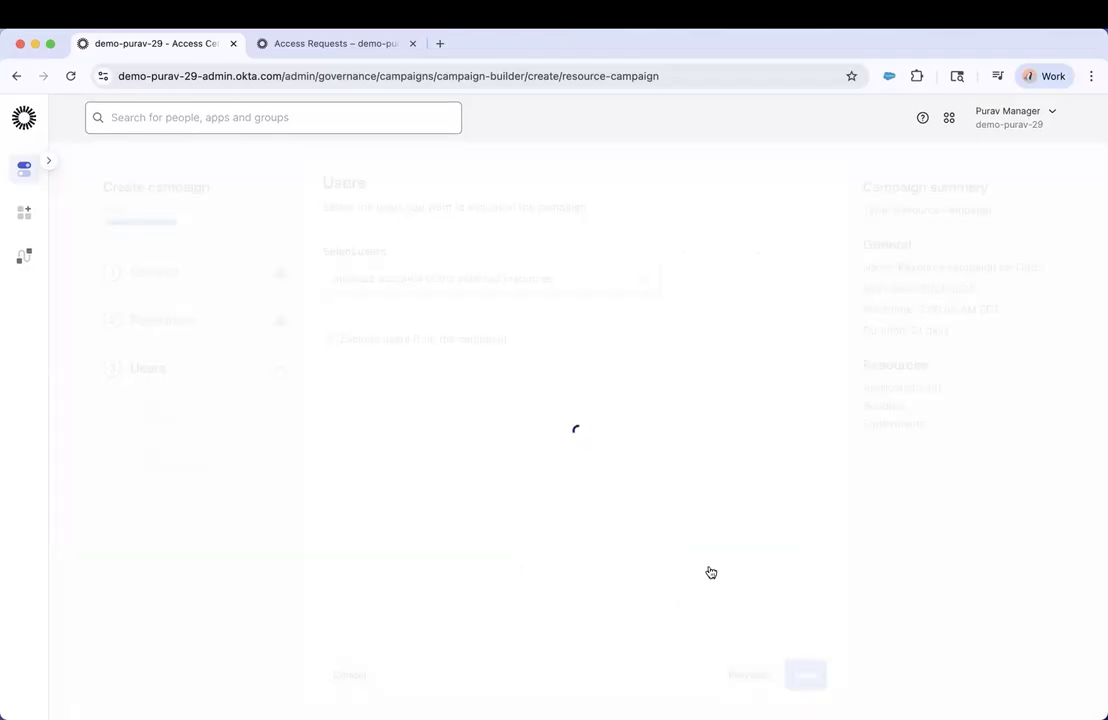
# Enable reviewer notifications for assigned reviews, campaign end, and reminders at midpoint, on the last day and 1 day before, leaving additional settings off
pyautogui.scroll(-1, 728, 485)
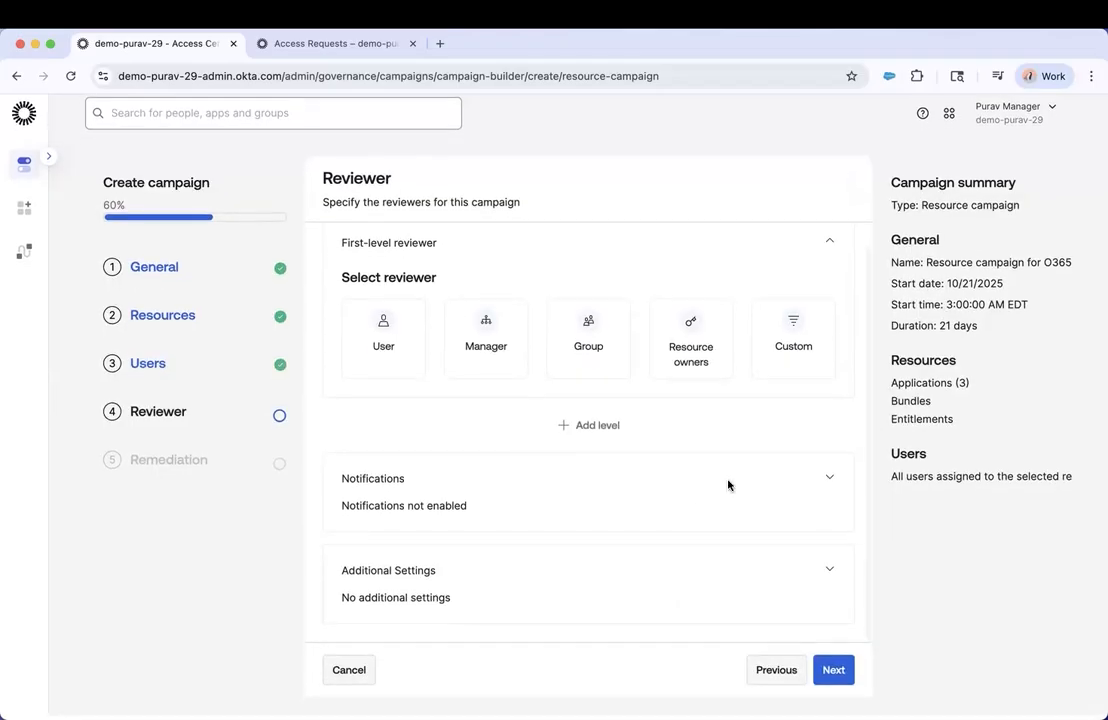
pyautogui.click(728, 485)
pyautogui.scroll(-3, 470, 448)
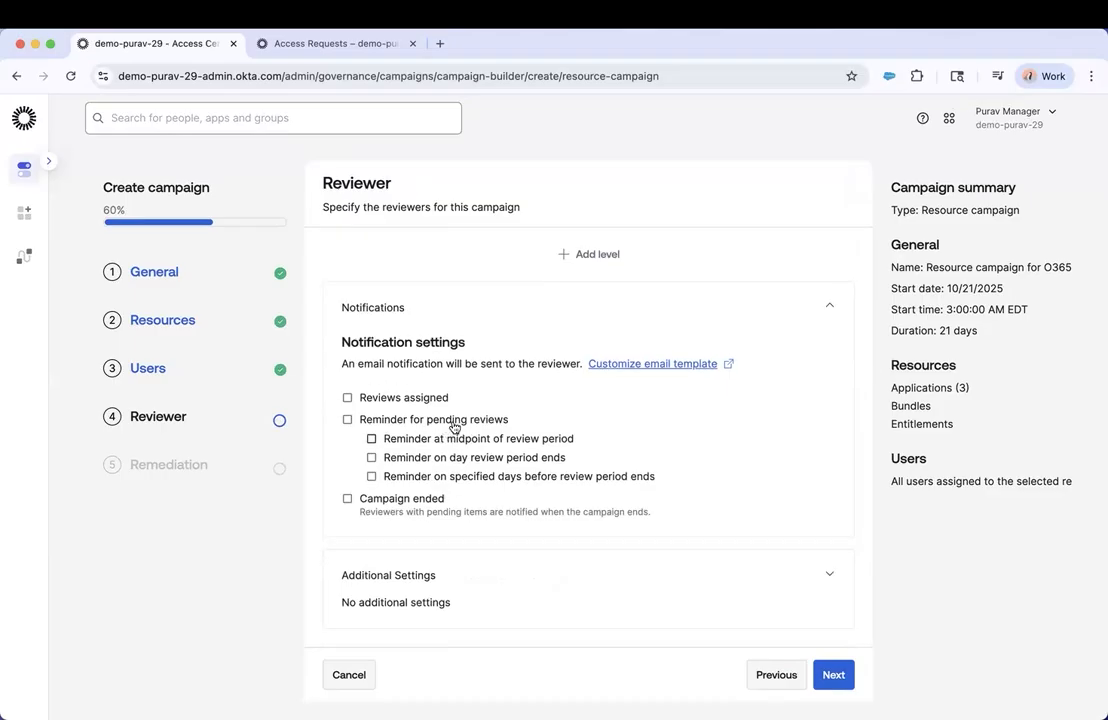
pyautogui.click(454, 426)
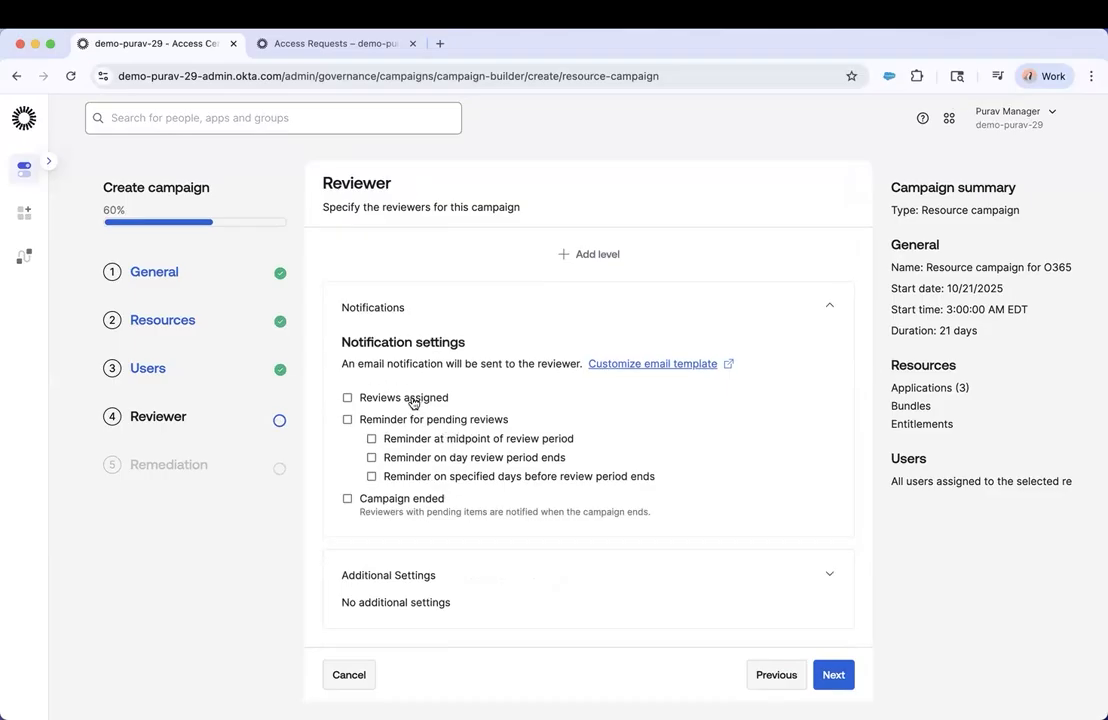
pyautogui.click(402, 522)
pyautogui.scroll(-1, 406, 515)
pyautogui.click(415, 572)
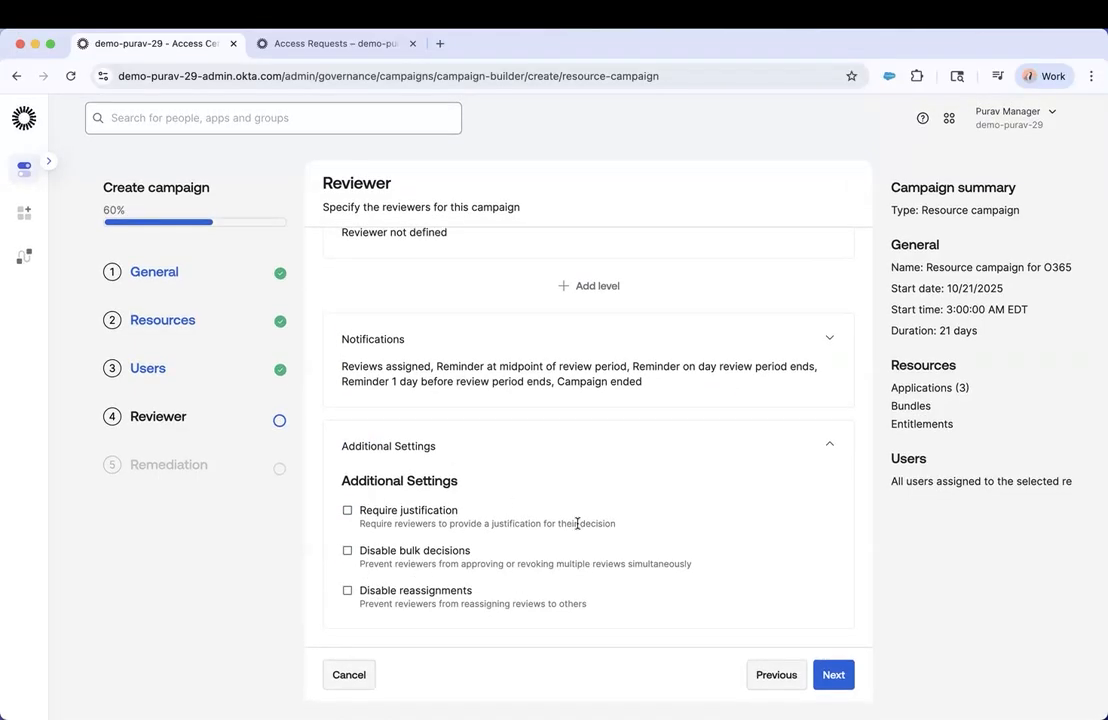
pyautogui.click(834, 675)
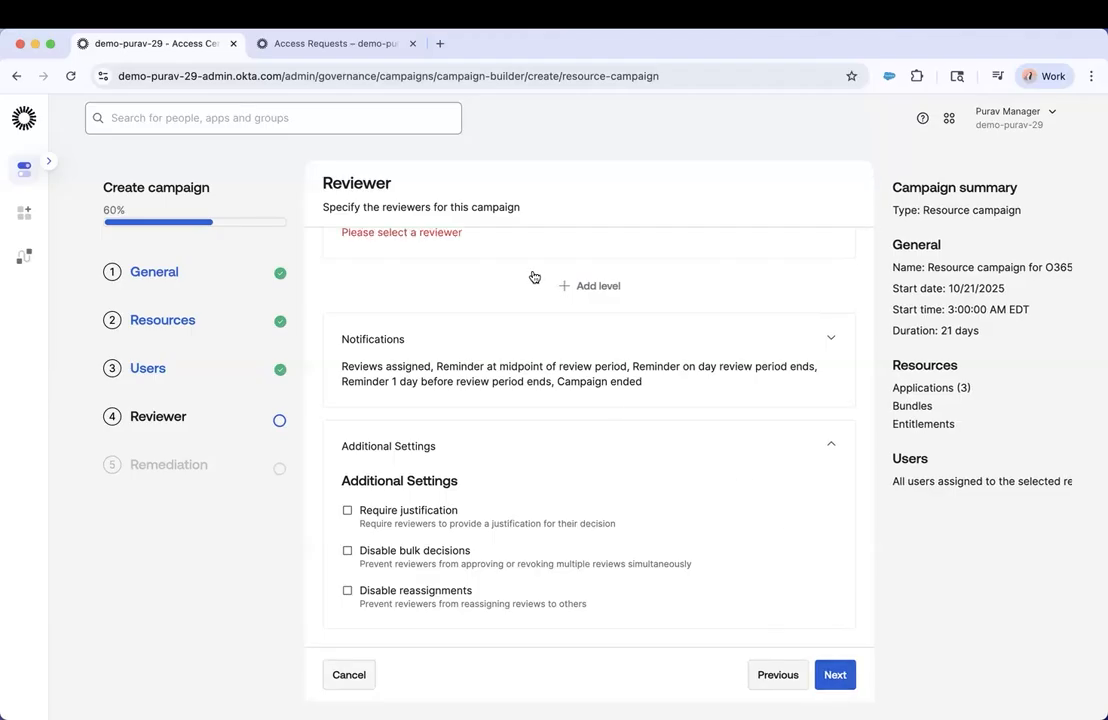
# Assign a single named user as the campaign's first-level reviewer, and finish scheduling the campaign
pyautogui.scroll(2, 470, 290)
pyautogui.click(397, 317)
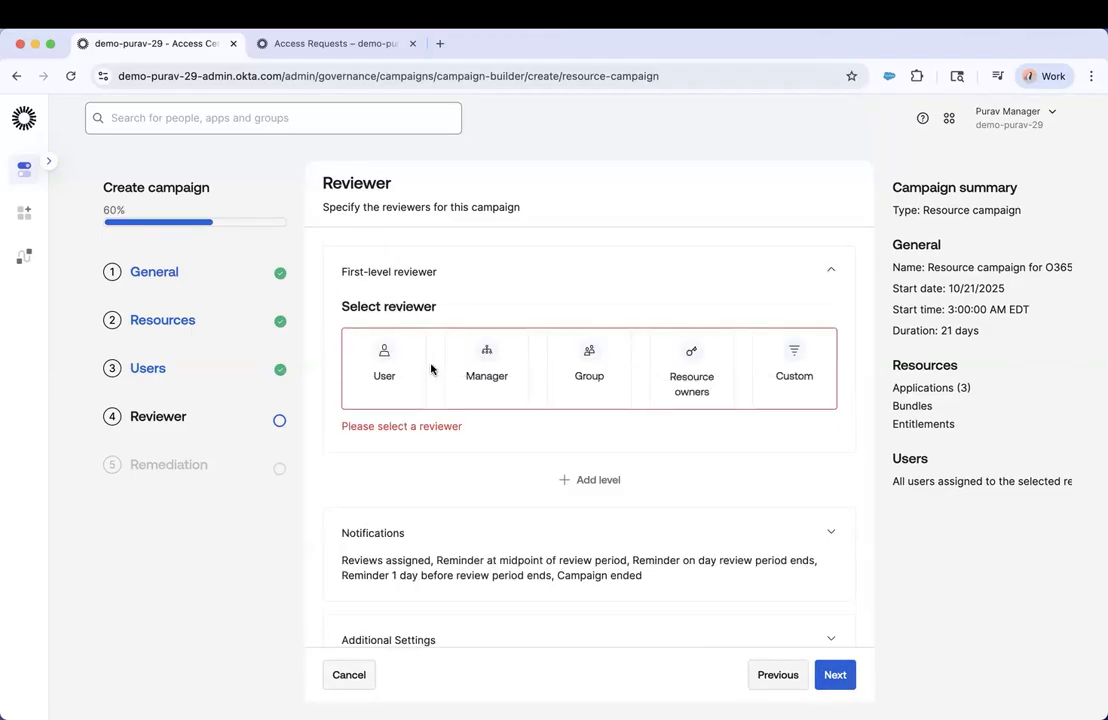
pyautogui.click(428, 356)
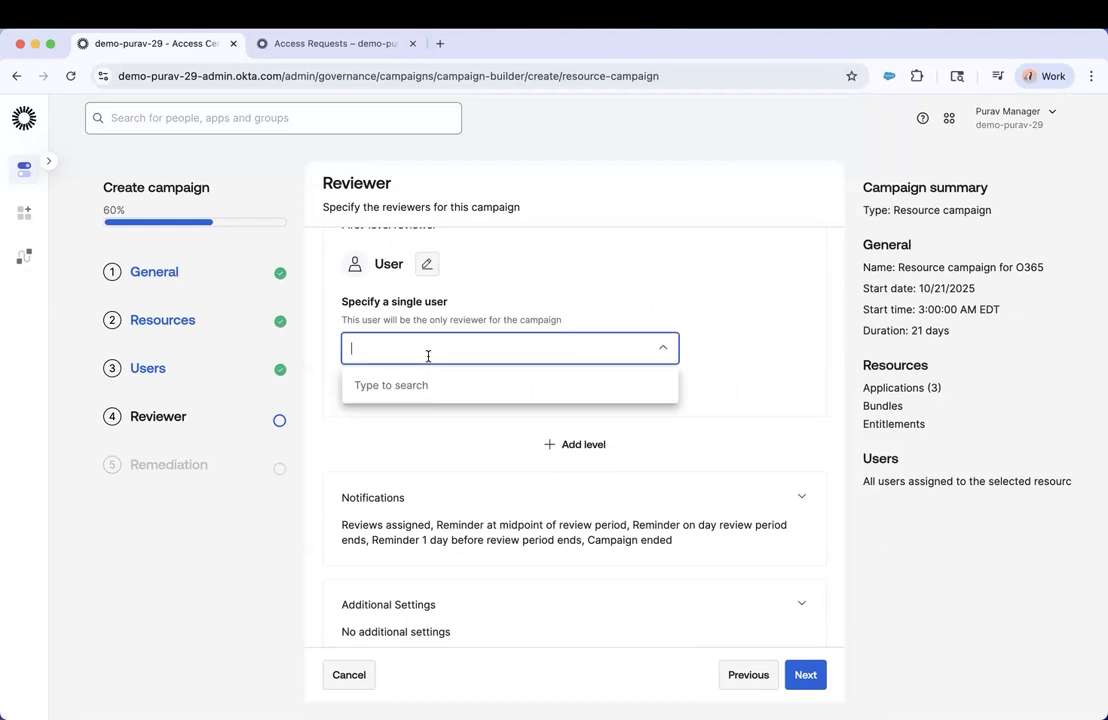
pyautogui.scroll(1, 575, 430)
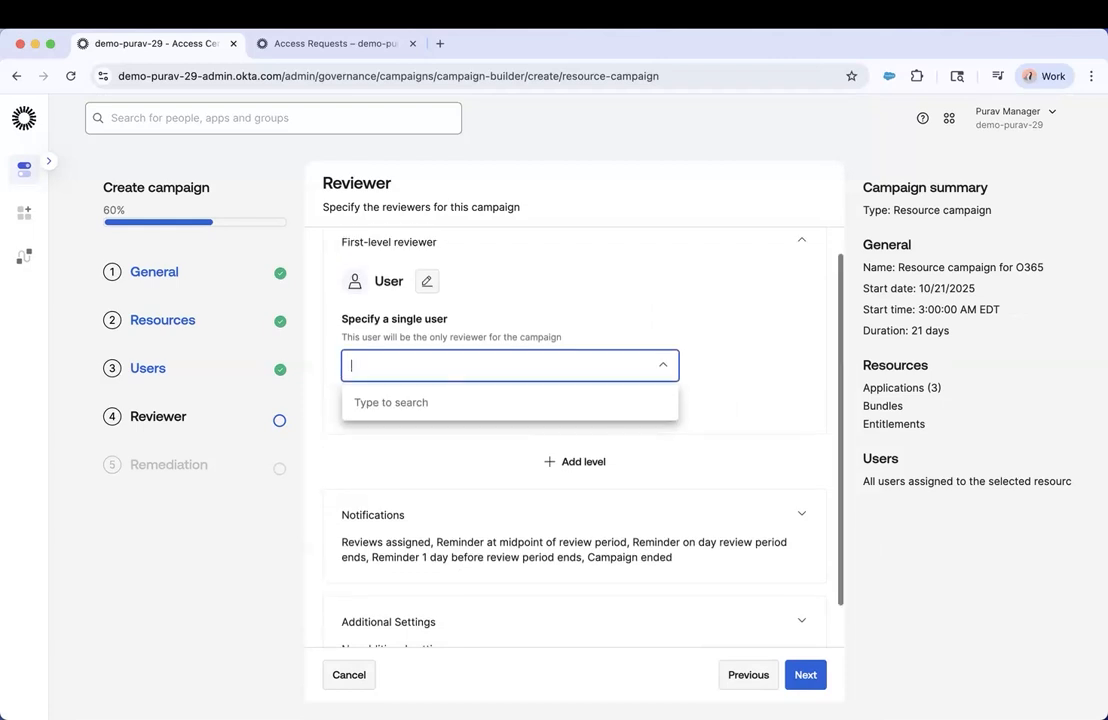
pyautogui.write('purav')
pyautogui.click(650, 512)
pyautogui.scroll(-2, 800, 672)
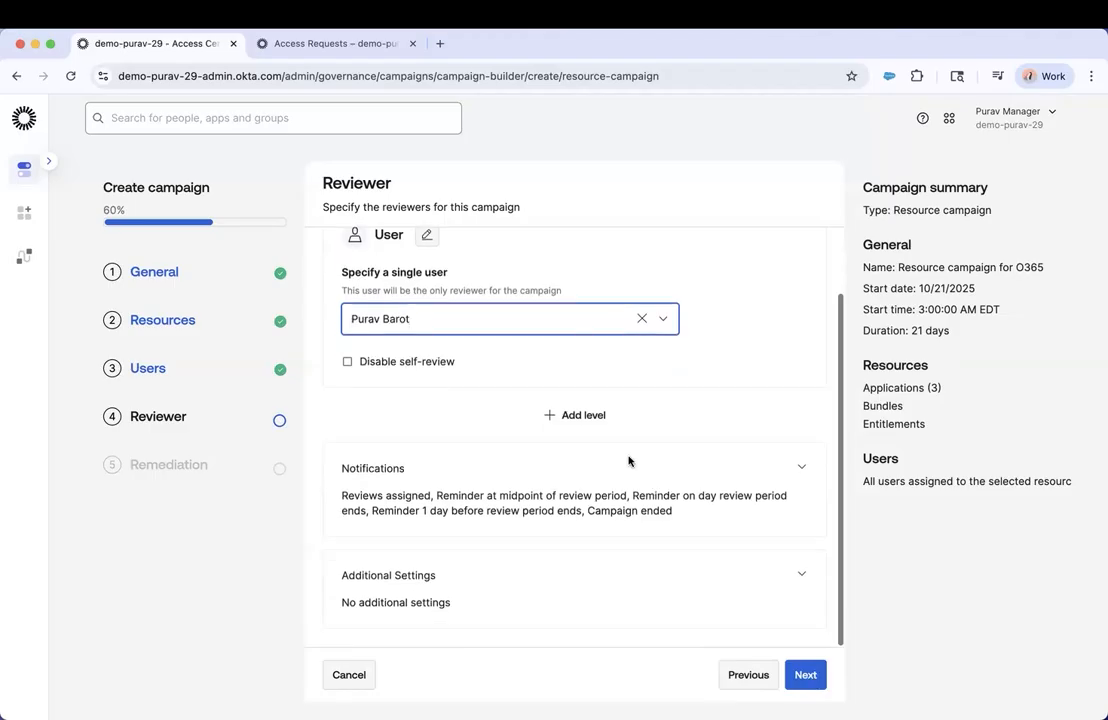
pyautogui.click(771, 674)
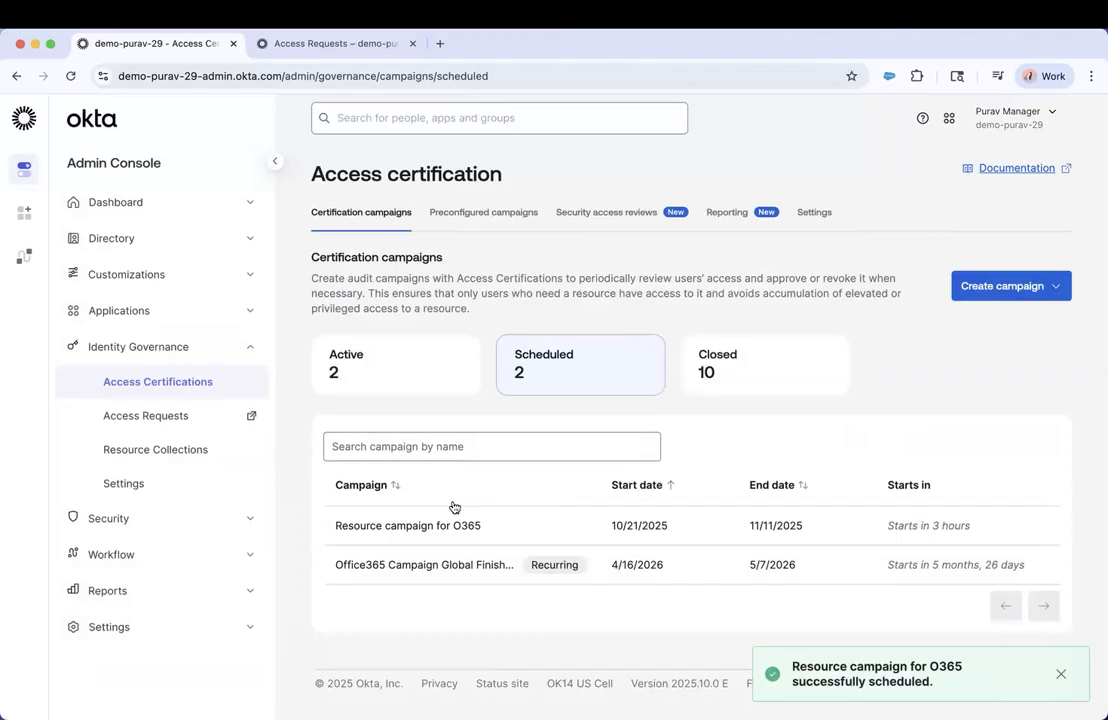
# Launch the scheduled recurring campaign "Office365 Campaign Global Finishing" immediately from its details page
pyautogui.scroll(-1, 460, 505)
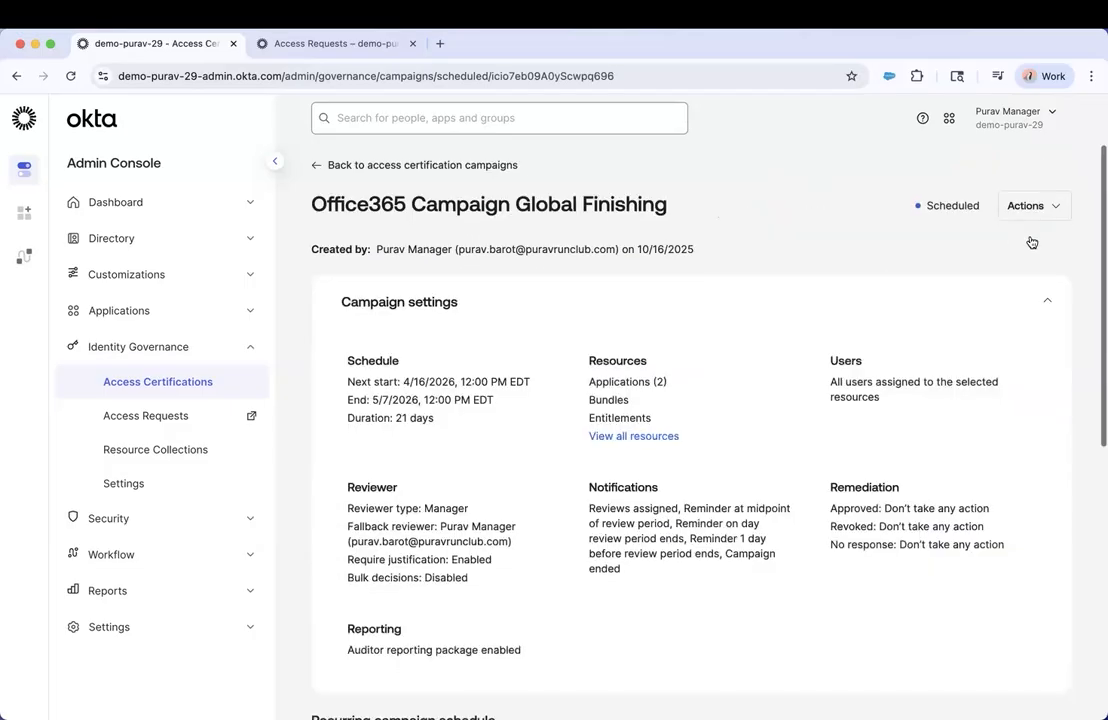
pyautogui.click(1032, 205)
pyautogui.click(1024, 240)
pyautogui.click(842, 493)
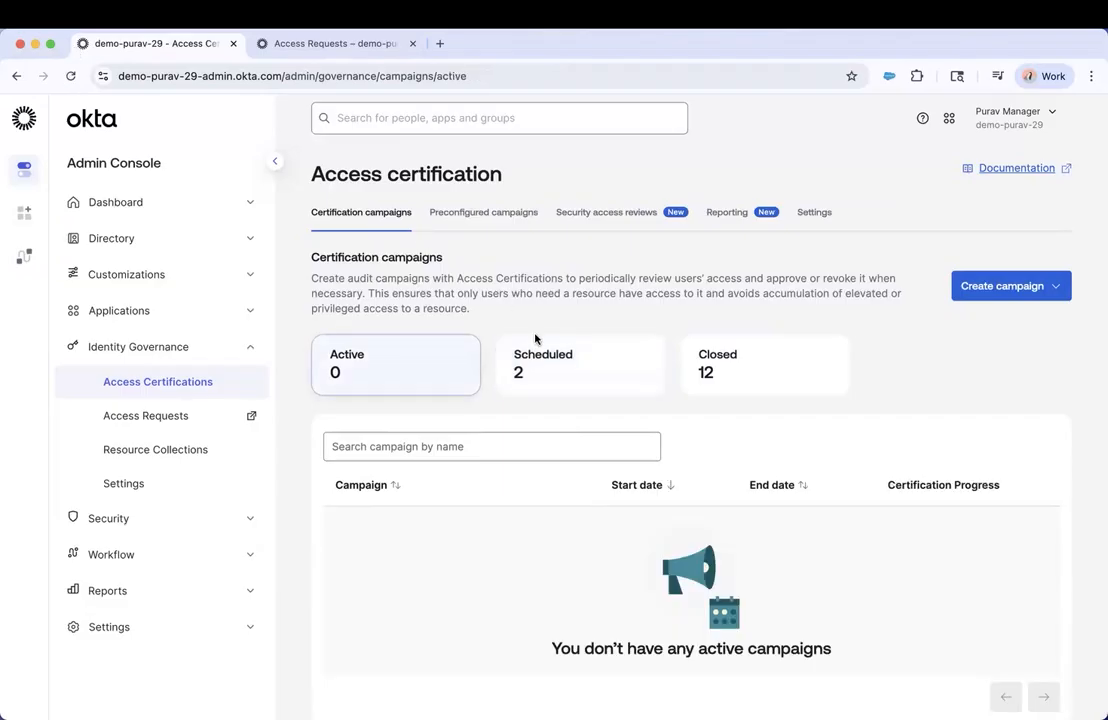
pyautogui.click(561, 355)
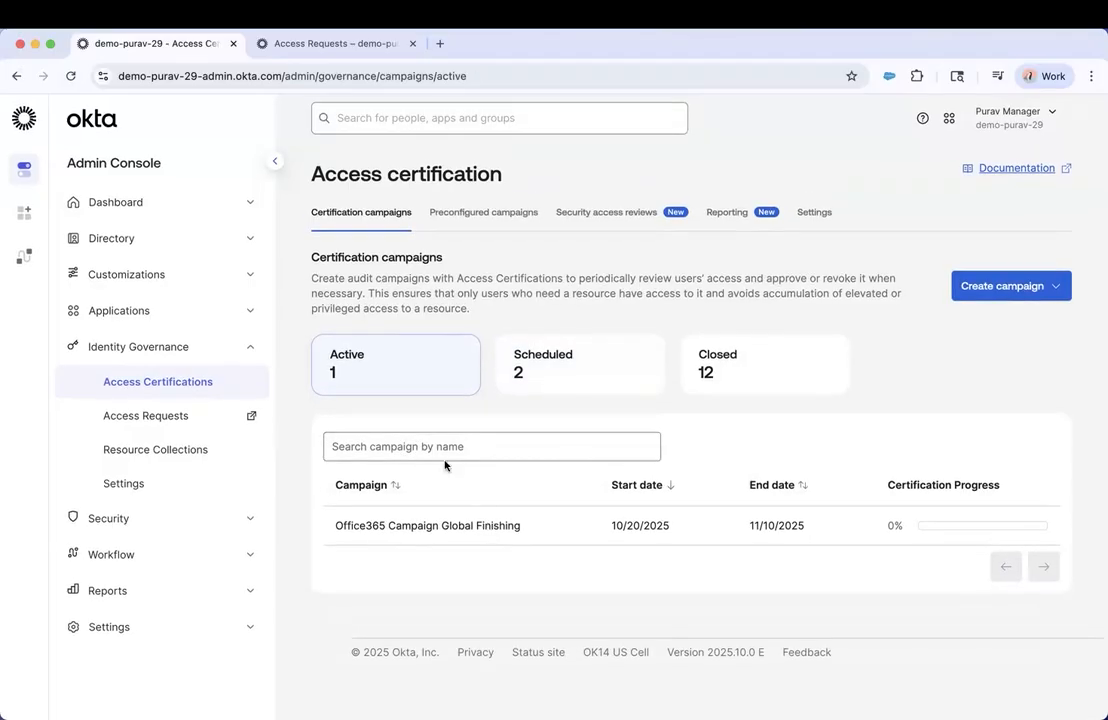
# Open the active "Office365 Campaign Global Finishing" campaign and examine its pending reviews by user, resource, entitlement and reviewer
pyautogui.click(340, 525)
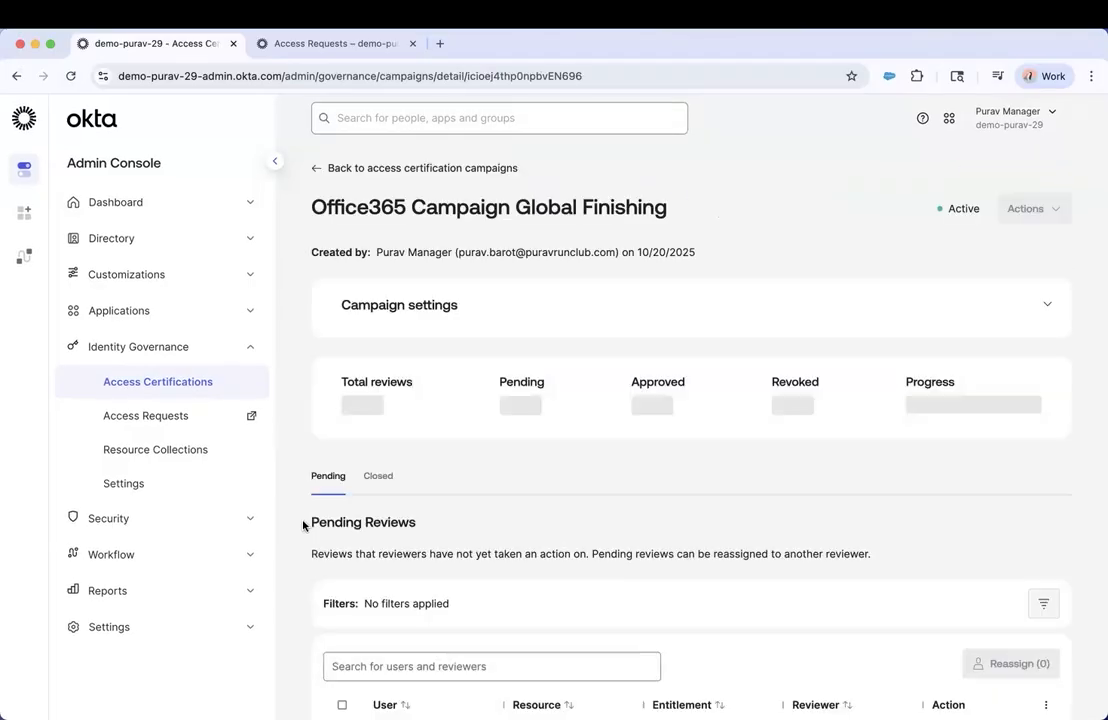
pyautogui.scroll(-5, 303, 526)
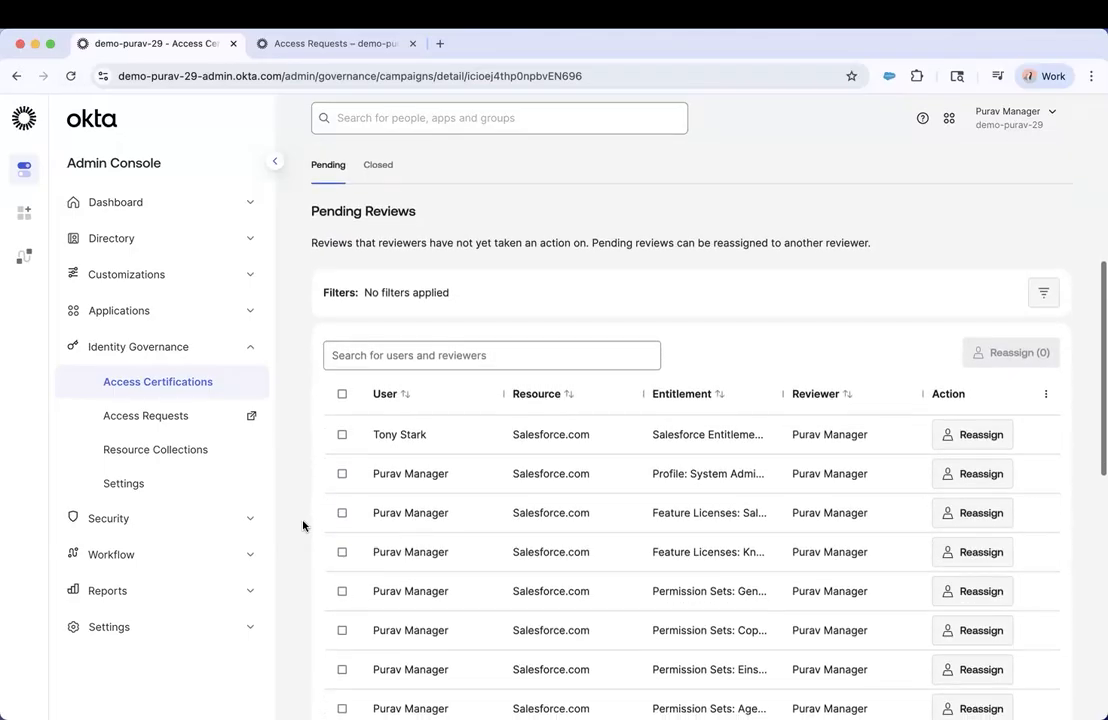
pyautogui.scroll(-4, 303, 526)
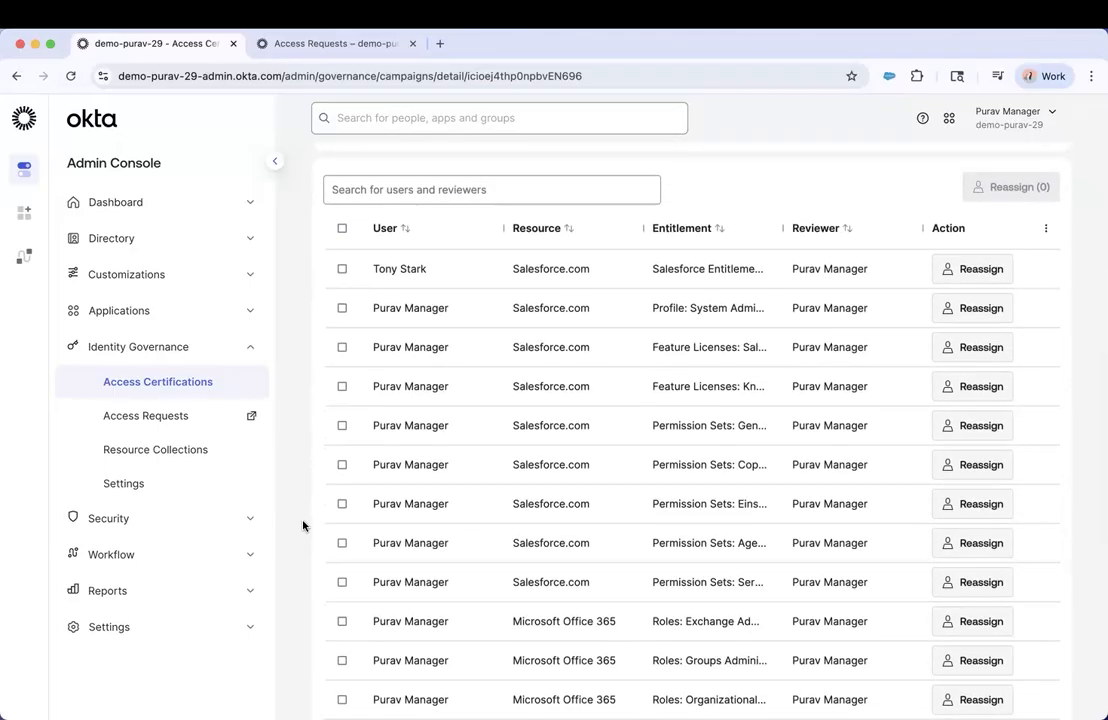
pyautogui.scroll(-1, 303, 526)
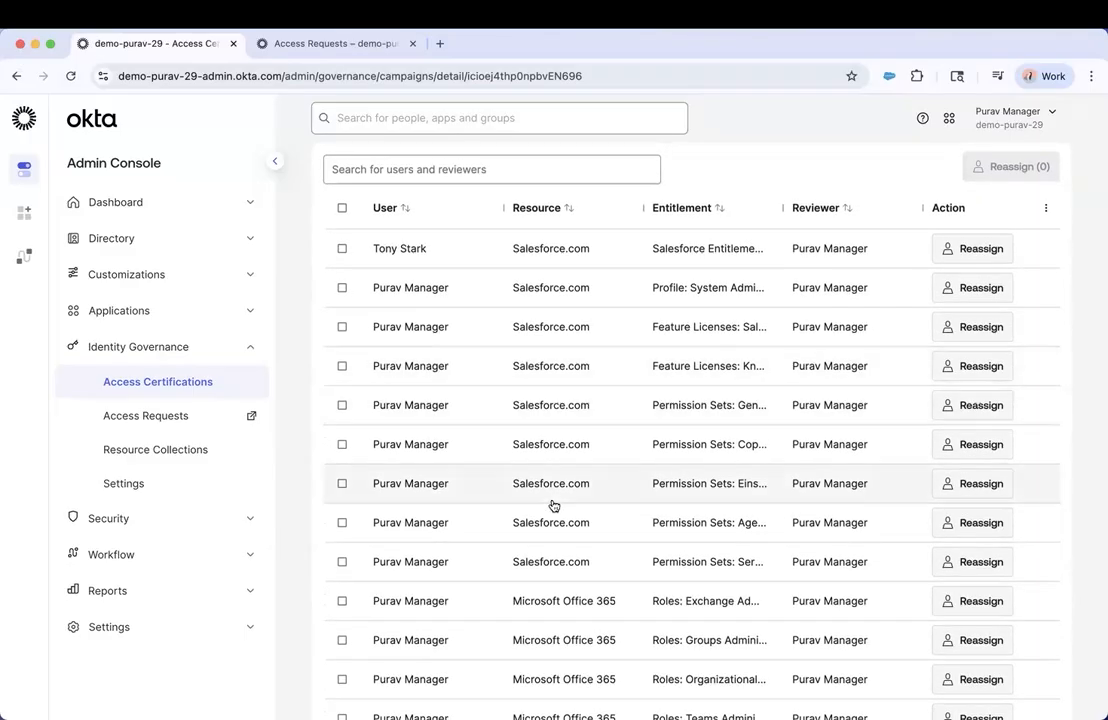
pyautogui.scroll(-5, 562, 522)
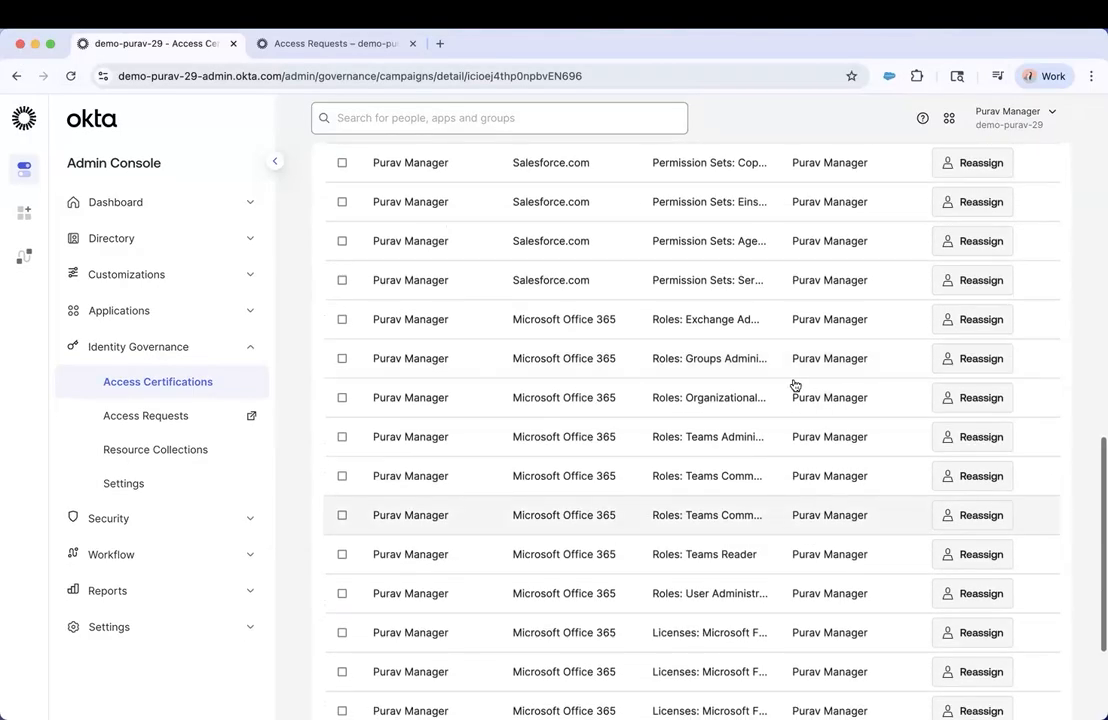
pyautogui.scroll(5, 787, 376)
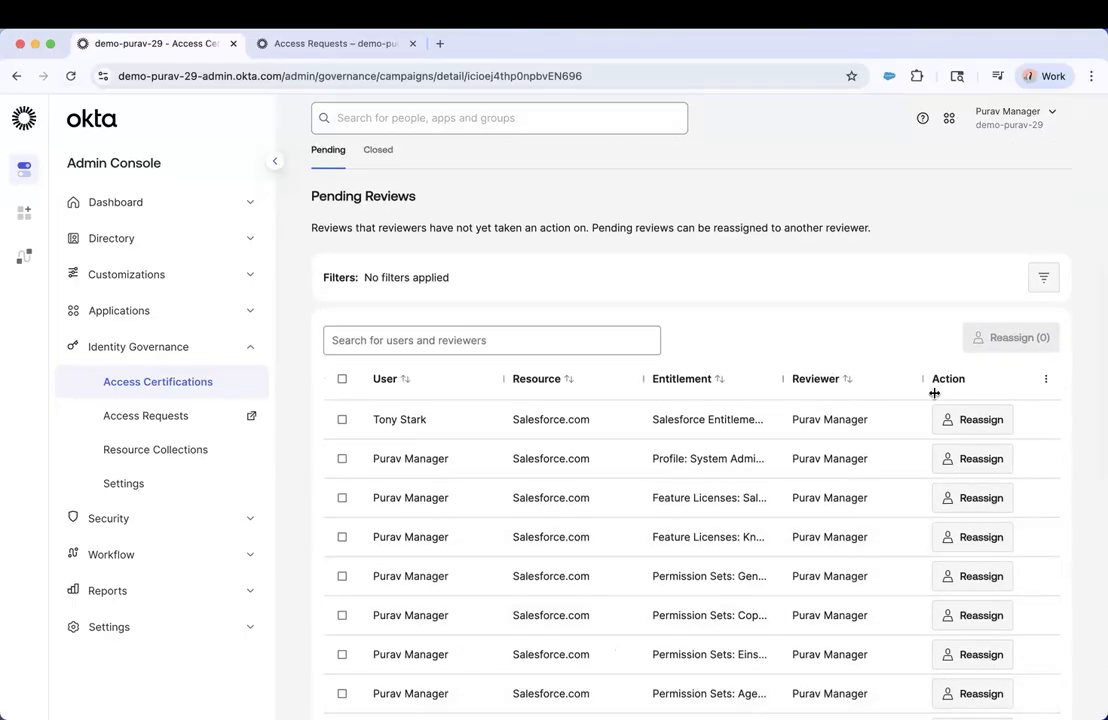
pyautogui.hscroll(1, 742, 440)
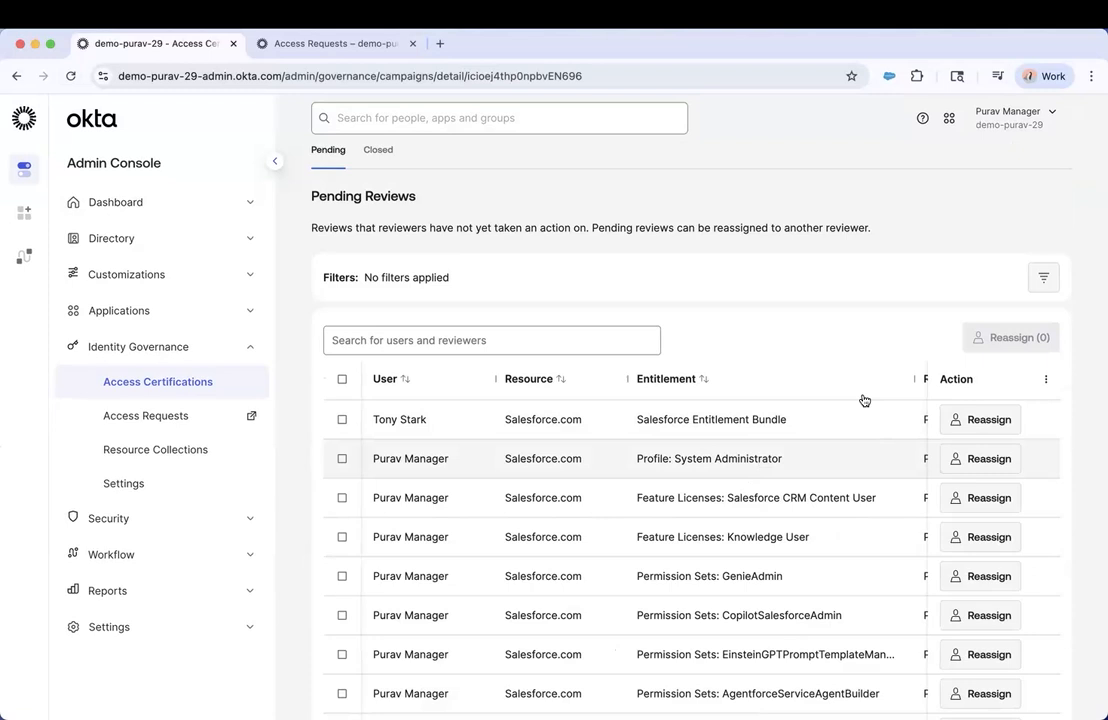
pyautogui.hscroll(3, 855, 480)
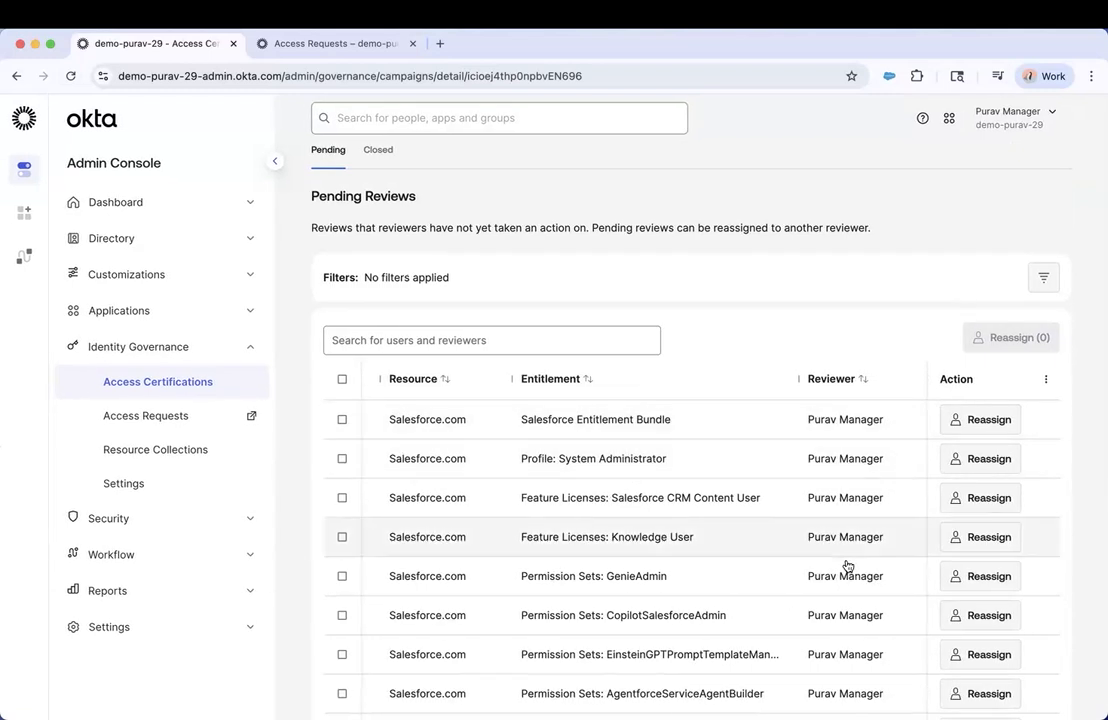
pyautogui.scroll(-2, 800, 580)
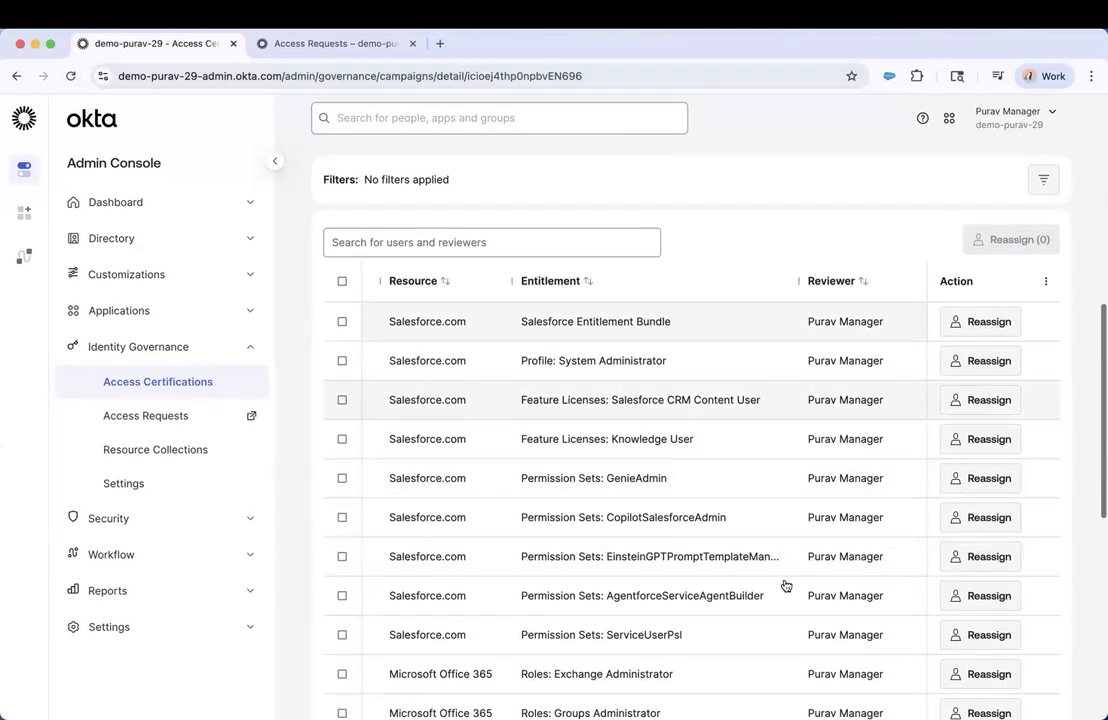
pyautogui.scroll(-3, 785, 586)
pyautogui.scroll(-5, 371, 448)
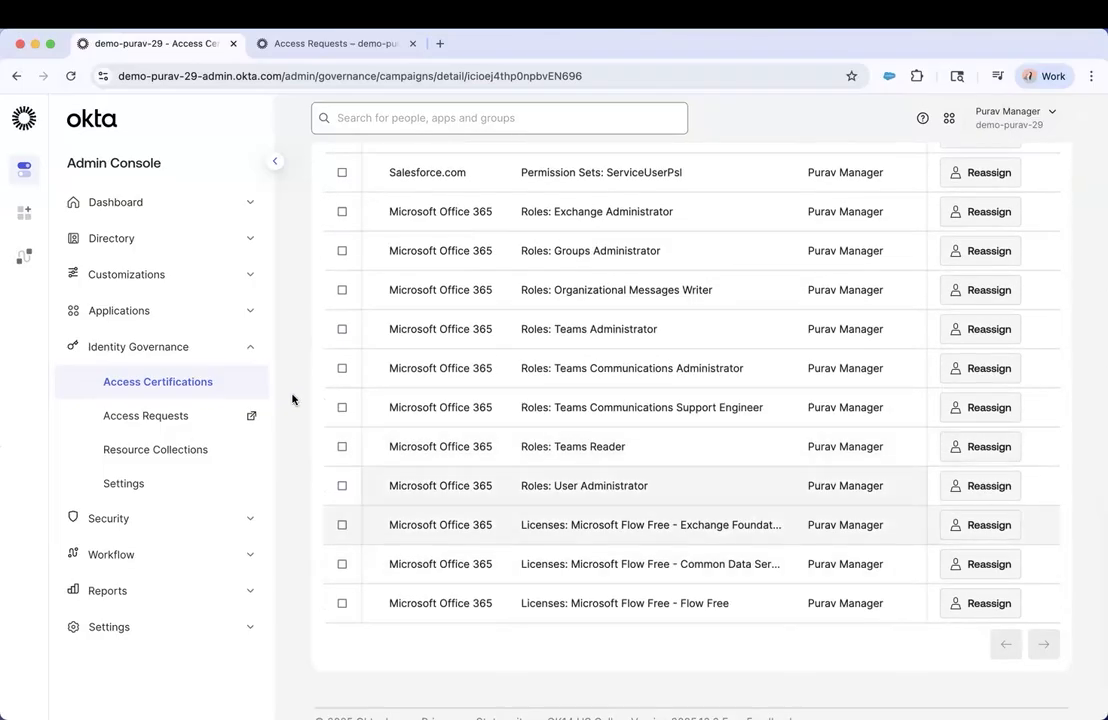
pyautogui.scroll(8, 522, 438)
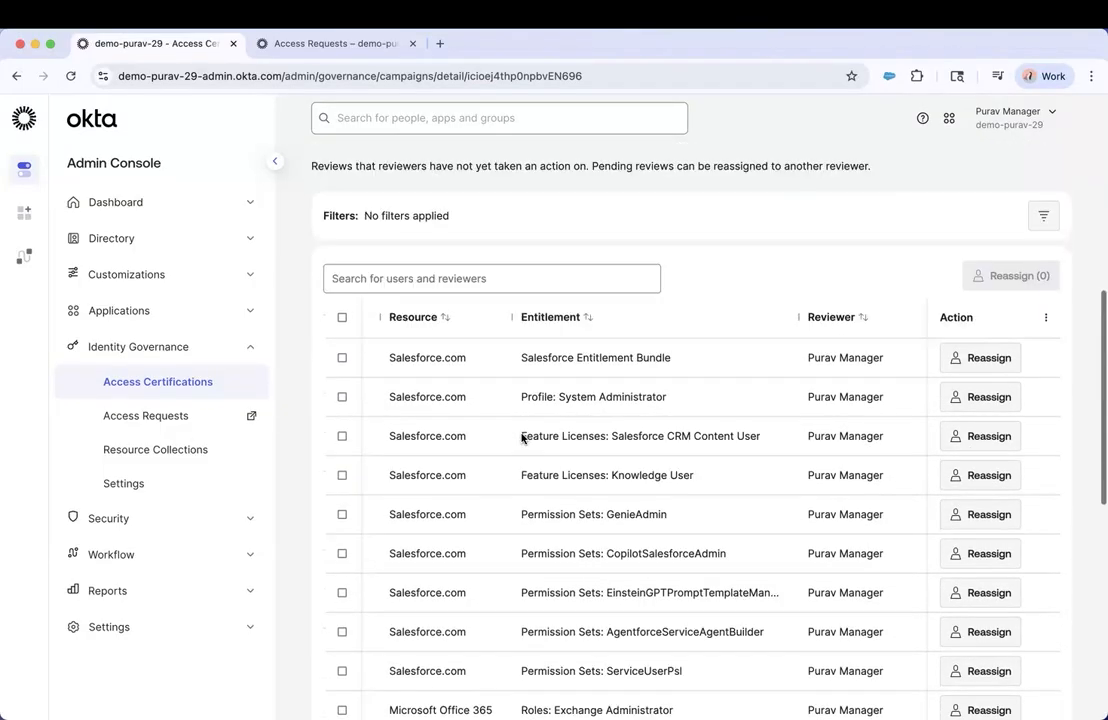
pyautogui.scroll(5, 522, 438)
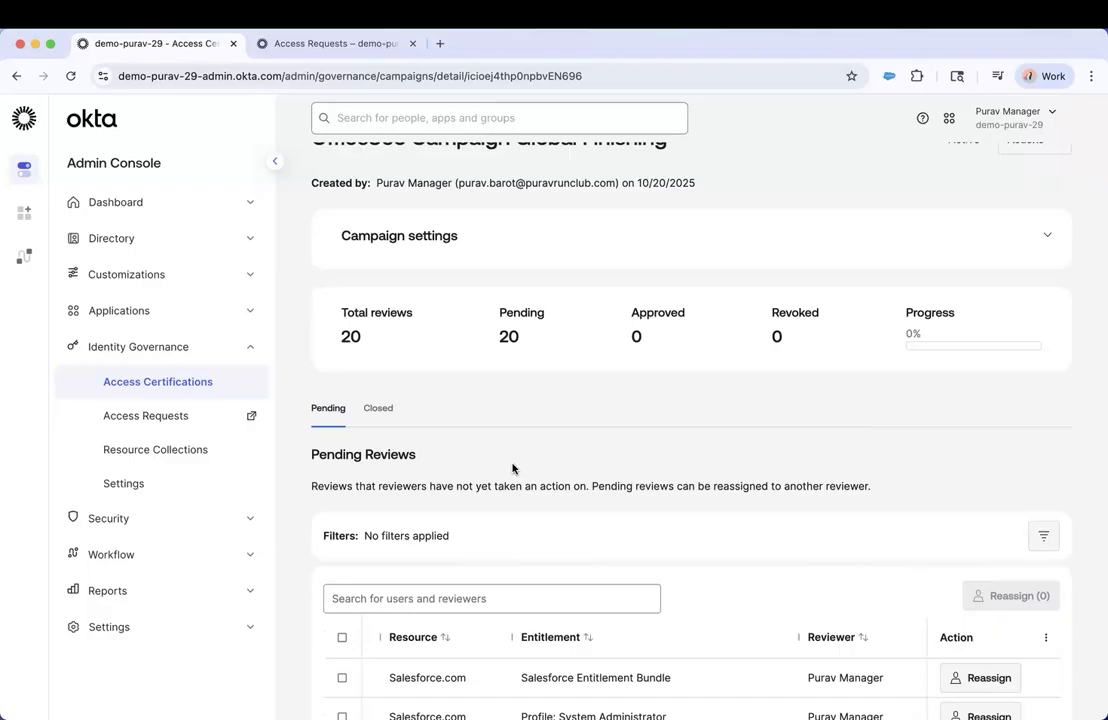
# Open the "Office365 Campaign Global Finishing" review in the reviewer's access certification page, reached through the end user dashboard
pyautogui.scroll(-1, 551, 518)
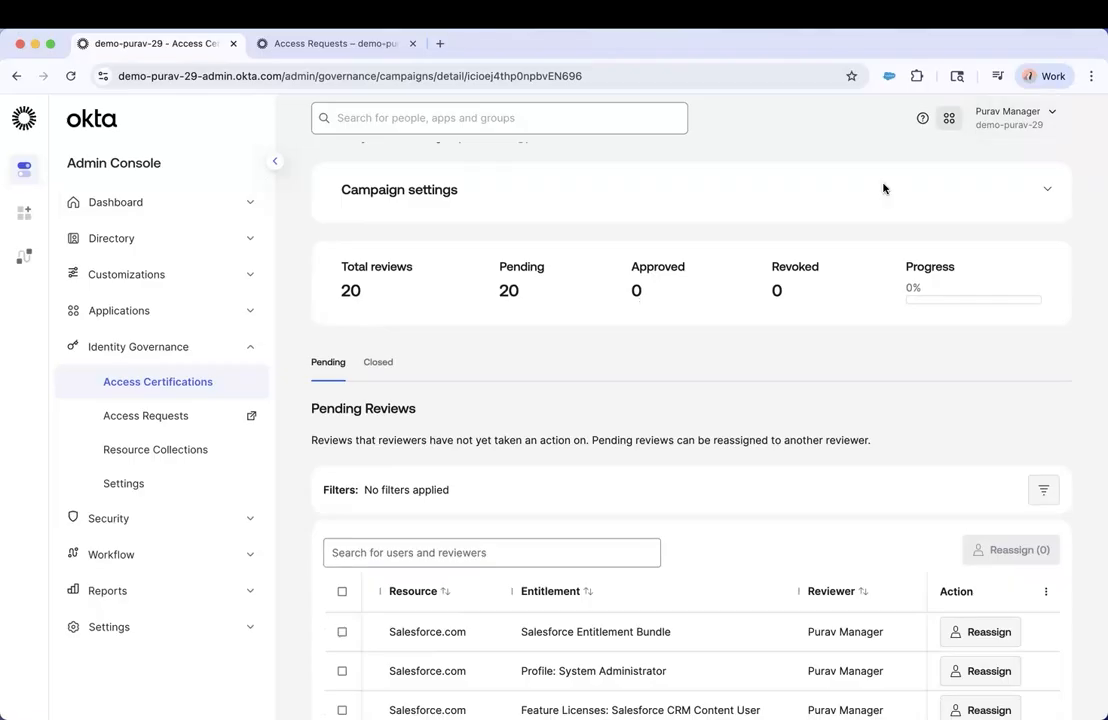
pyautogui.click(949, 118)
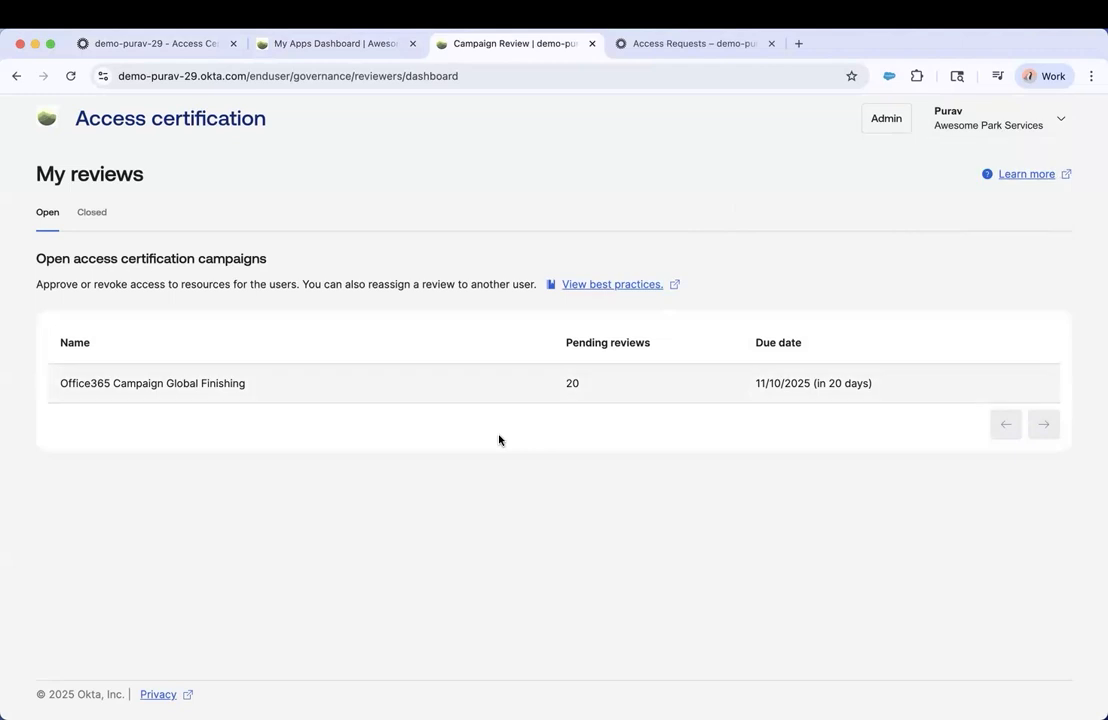
pyautogui.click(499, 386)
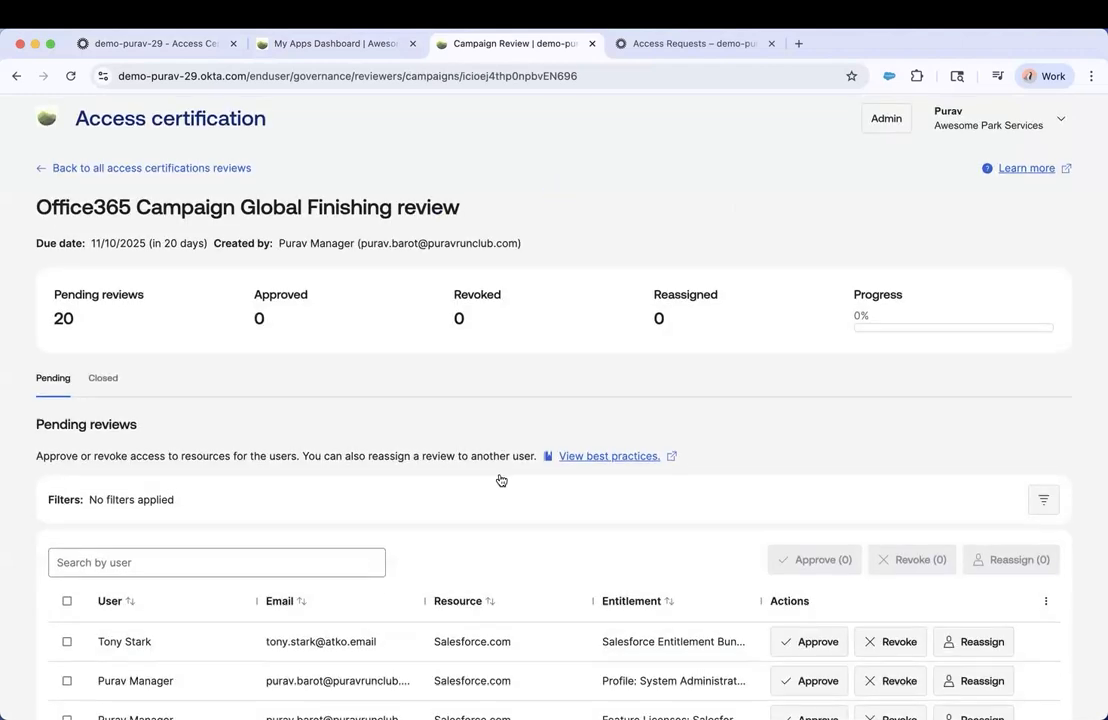
# Widen the Entitlement column of the pending reviews table and look through the Salesforce.com and Microsoft Office 365 entries
pyautogui.scroll(-5, 490, 438)
pyautogui.scroll(-1, 485, 318)
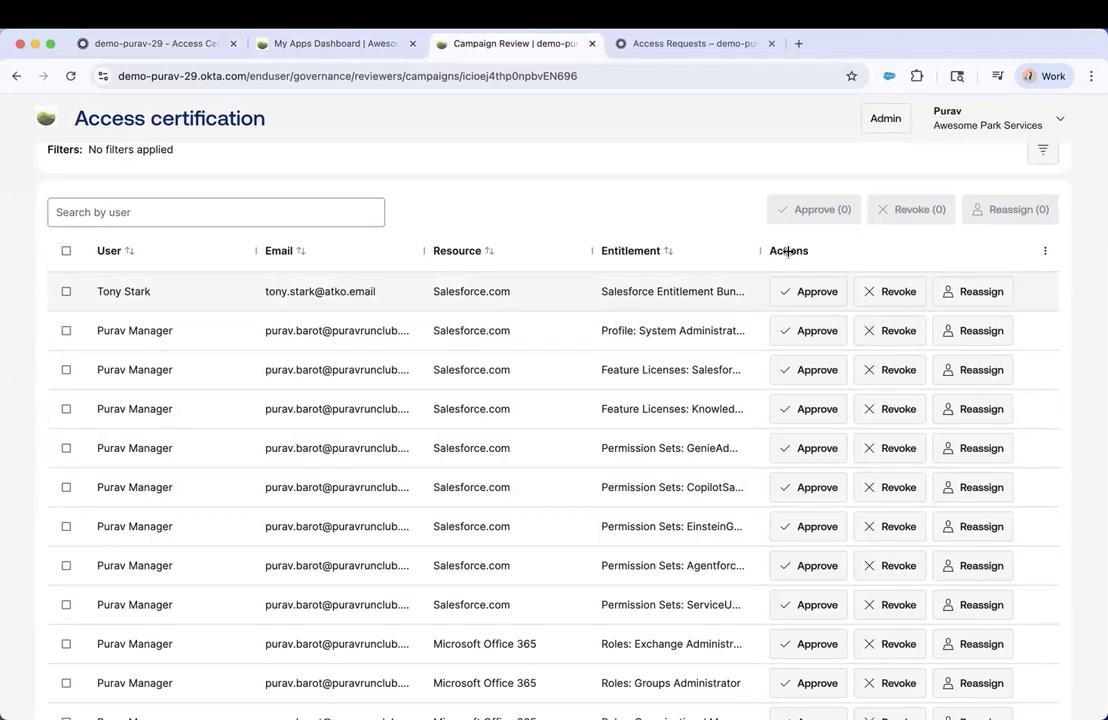
pyautogui.moveTo(761, 252); pyautogui.dragTo(778, 275)
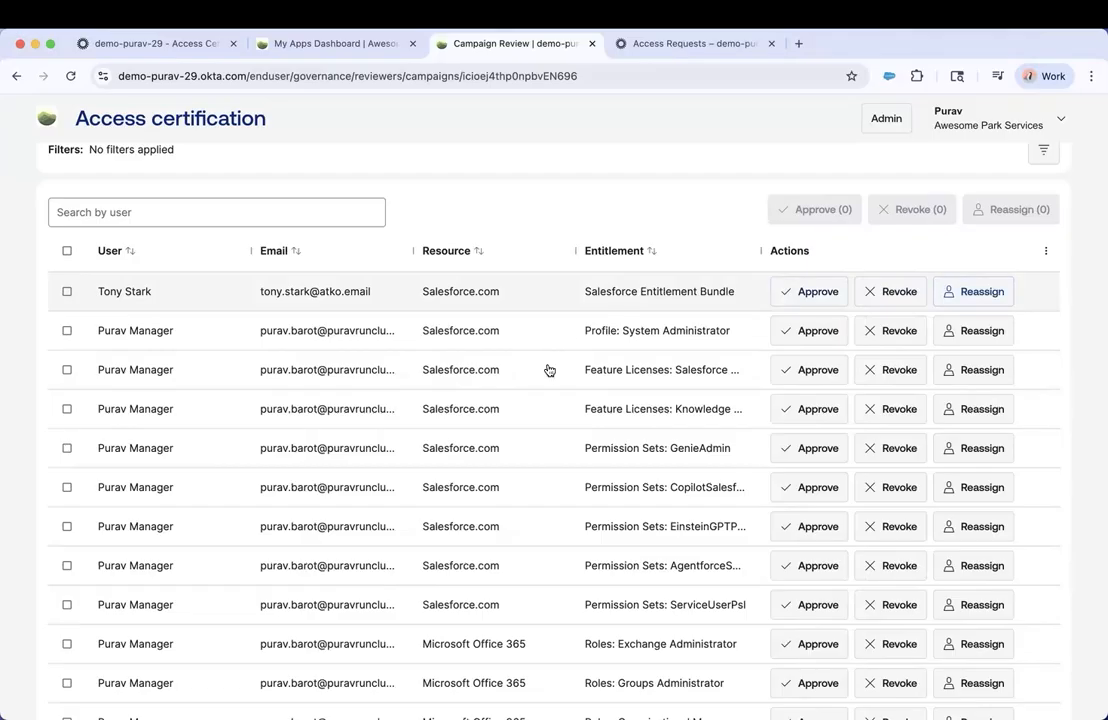
pyautogui.scroll(-5, 445, 272)
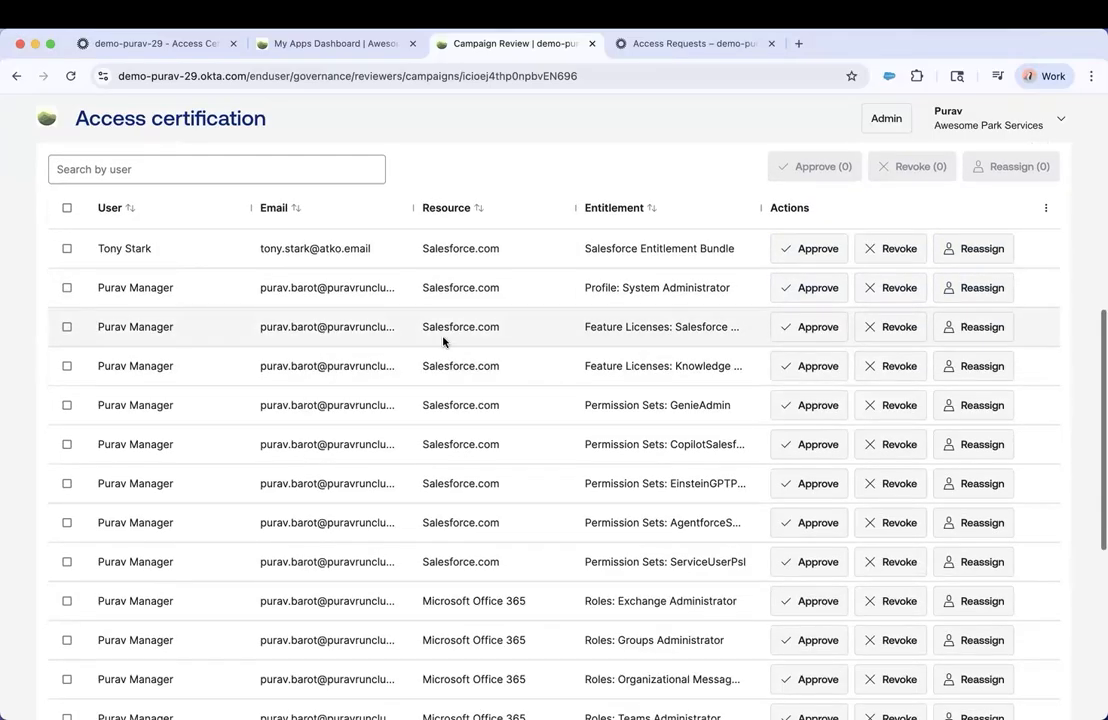
pyautogui.scroll(6, 188, 324)
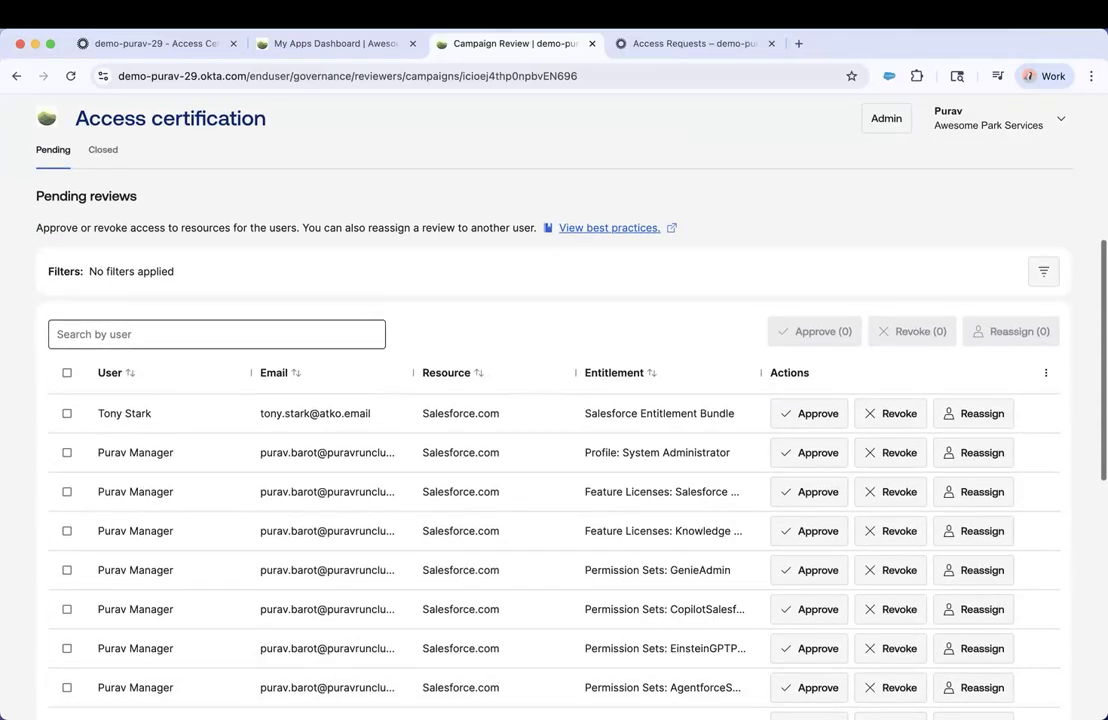
# Find the Salesforce Entitlement Bundle review by the user's first name and revoke it with the justification "this user does not need it anymore"
pyautogui.click(173, 340)
pyautogui.write('tony')
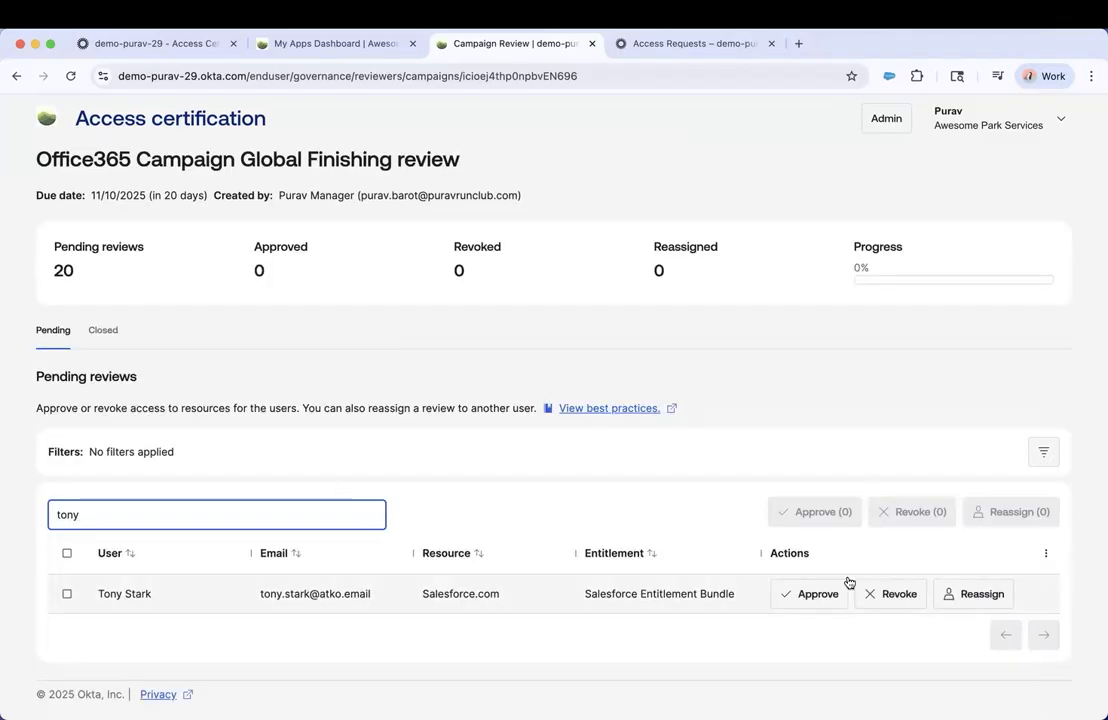
pyautogui.click(901, 594)
pyautogui.click(899, 594)
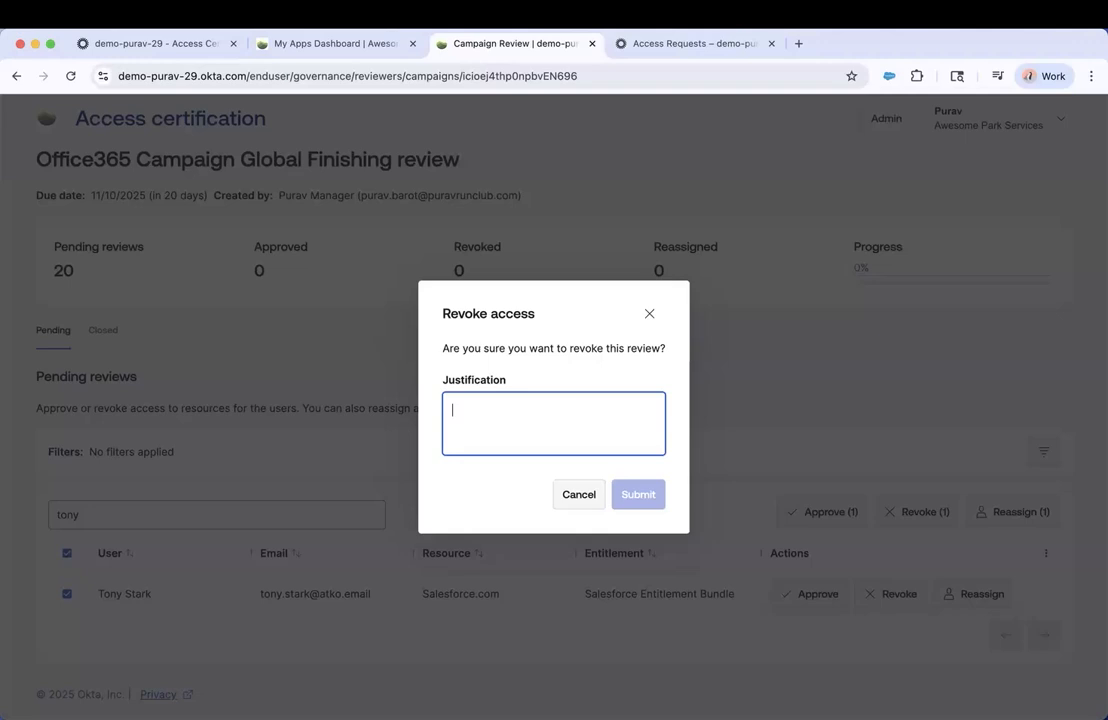
pyautogui.write('this user d')
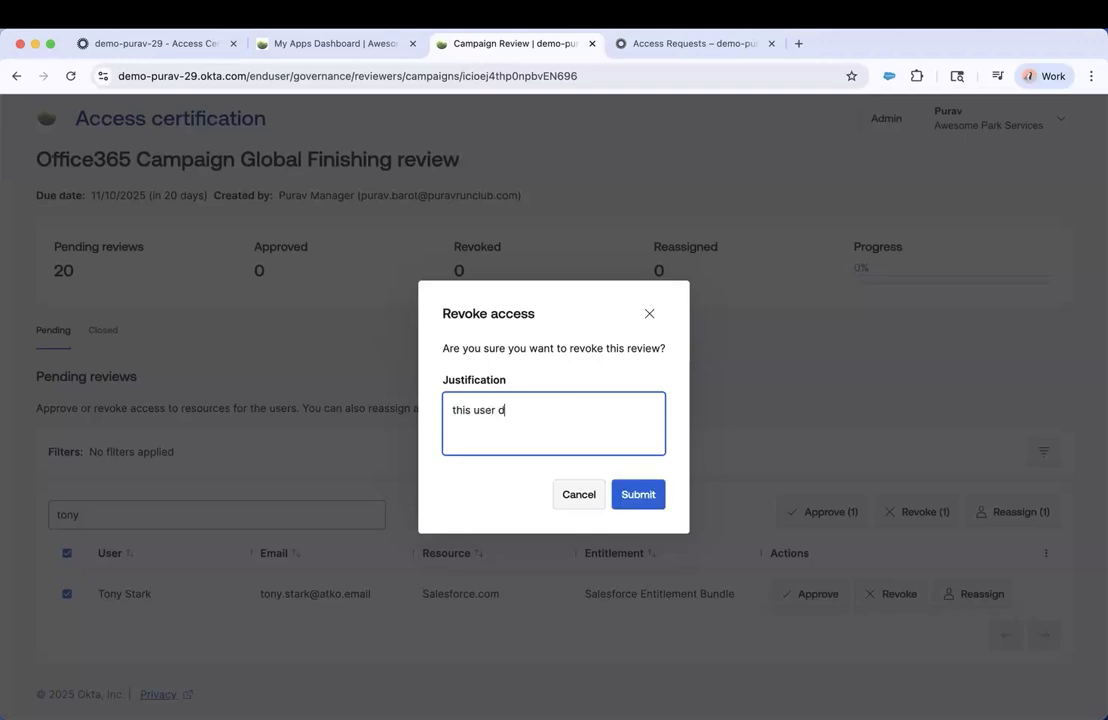
pyautogui.write('oes not need it anymore')
pyautogui.click(638, 494)
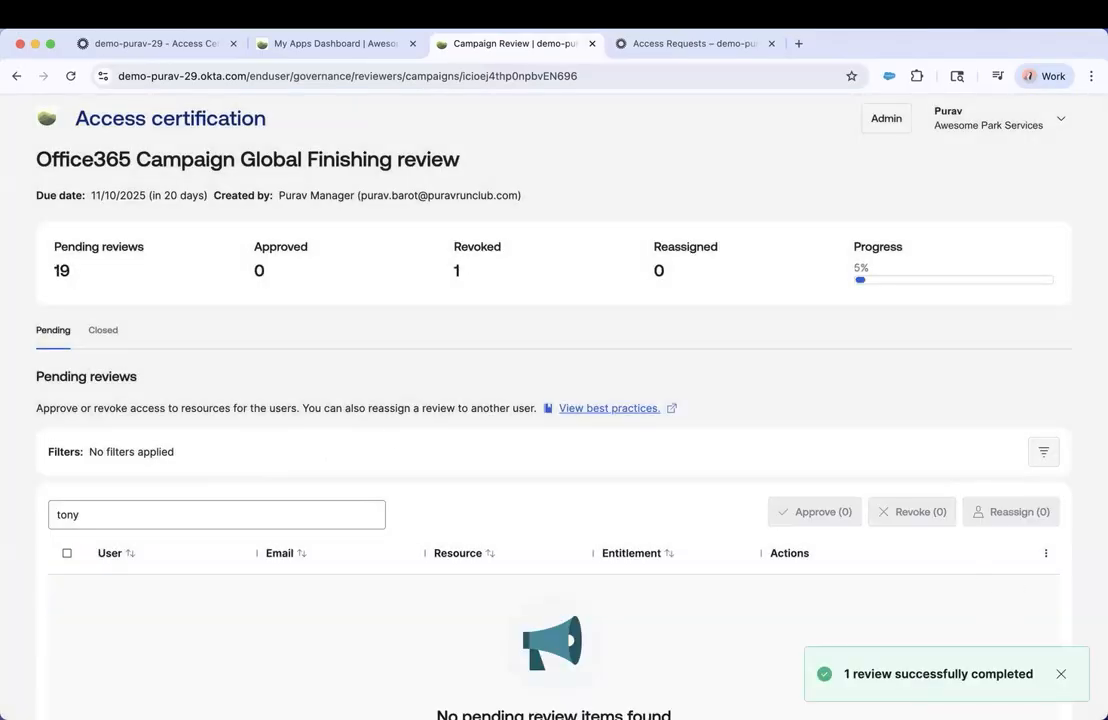
# Clear the user search to list all remaining pending reviews of the campaign
pyautogui.click(230, 514)
pyautogui.press('super+a')
pyautogui.press('BackSpace')
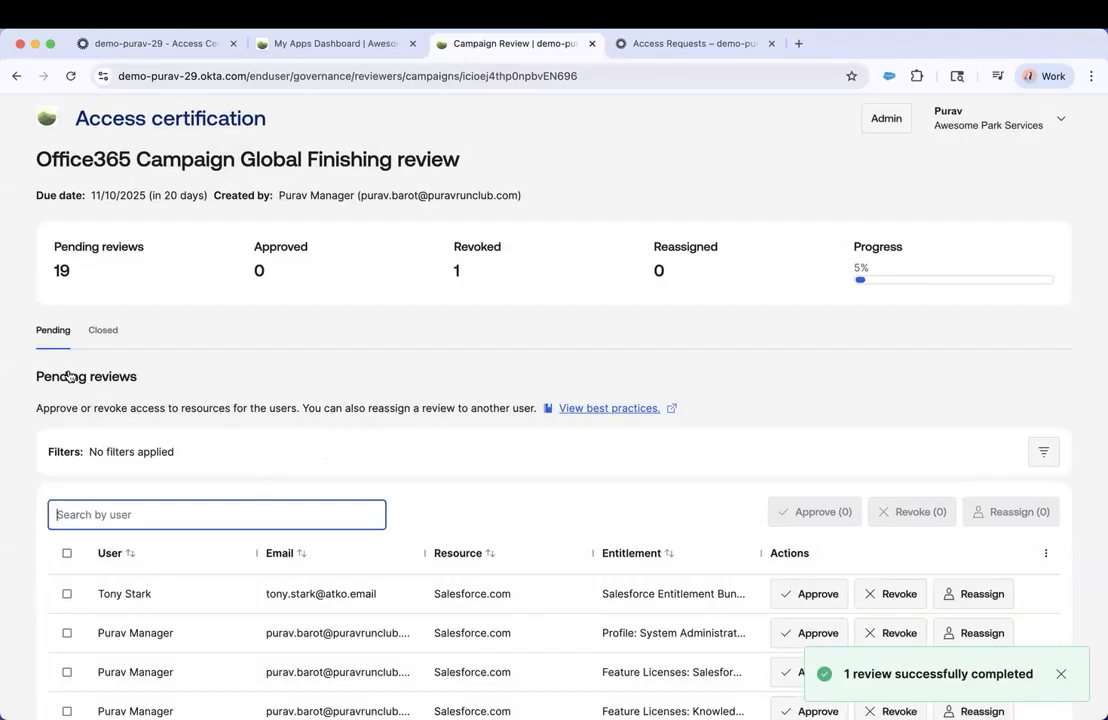
pyautogui.scroll(-3, 68, 376)
pyautogui.press('Tab')
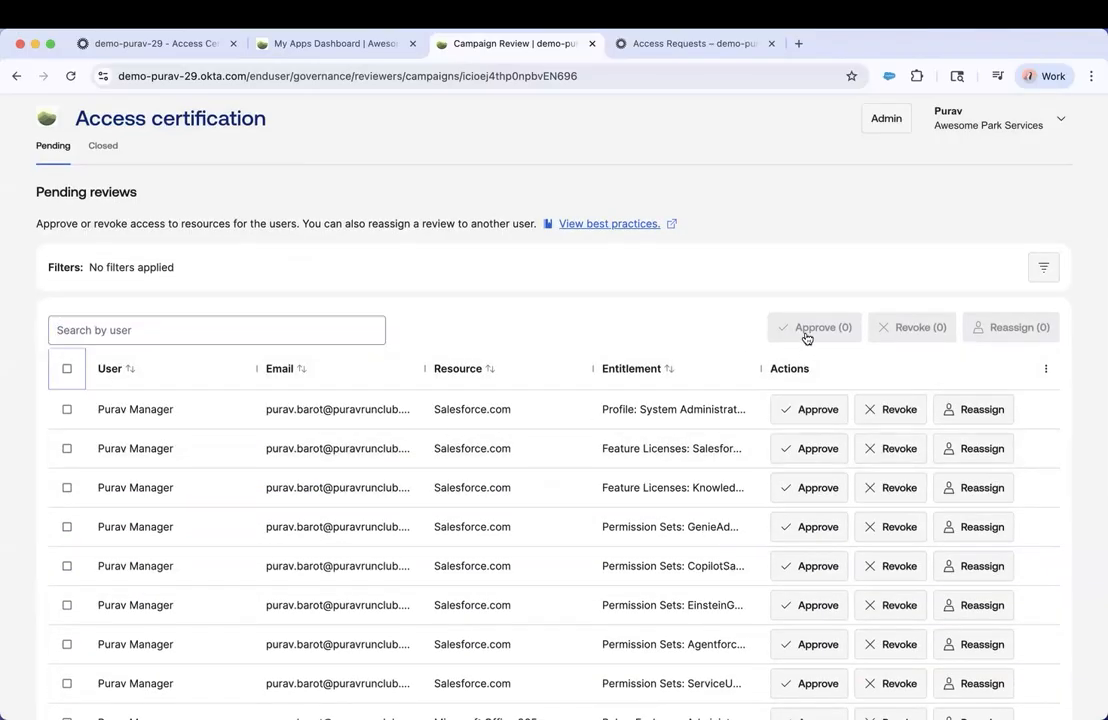
pyautogui.press('space')
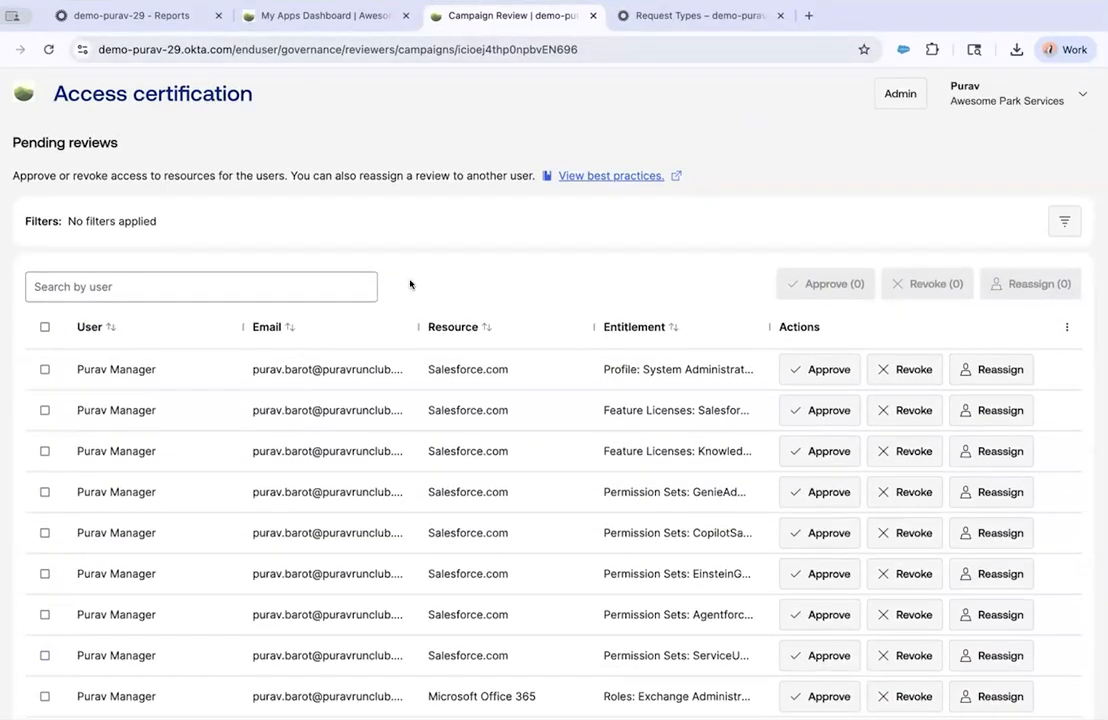
# Open the details of the "Profile: System Administrator" review and examine its user, entitlement and resource information, application usage and history
pyautogui.click(172, 370)
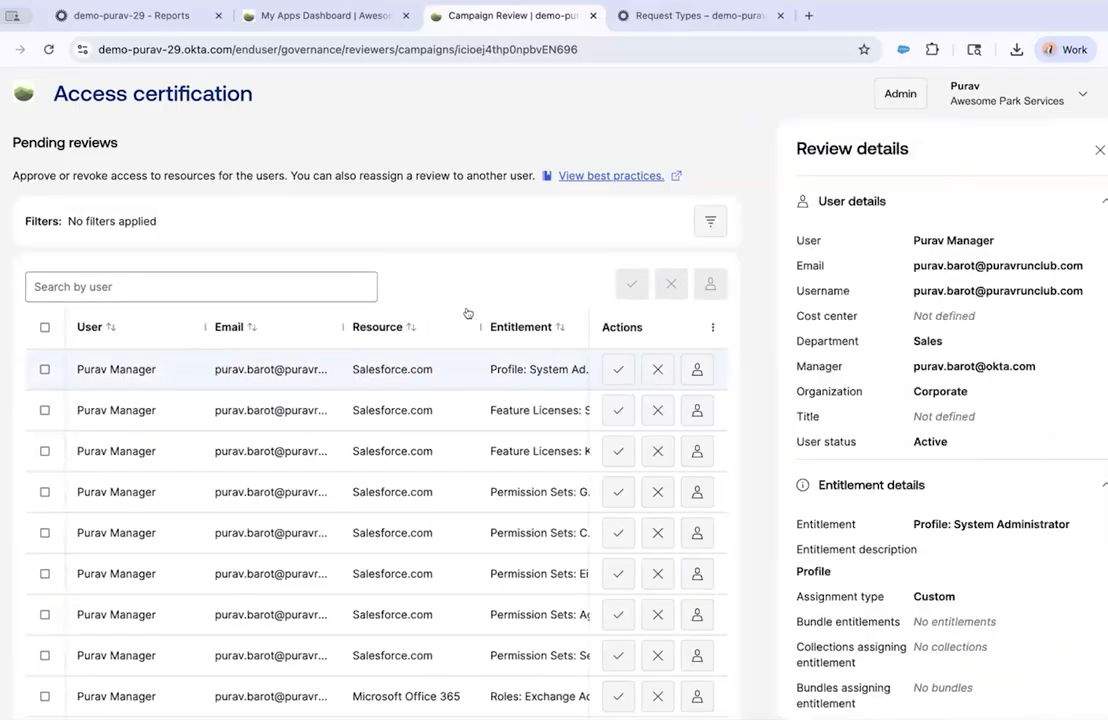
pyautogui.scroll(-2, 874, 404)
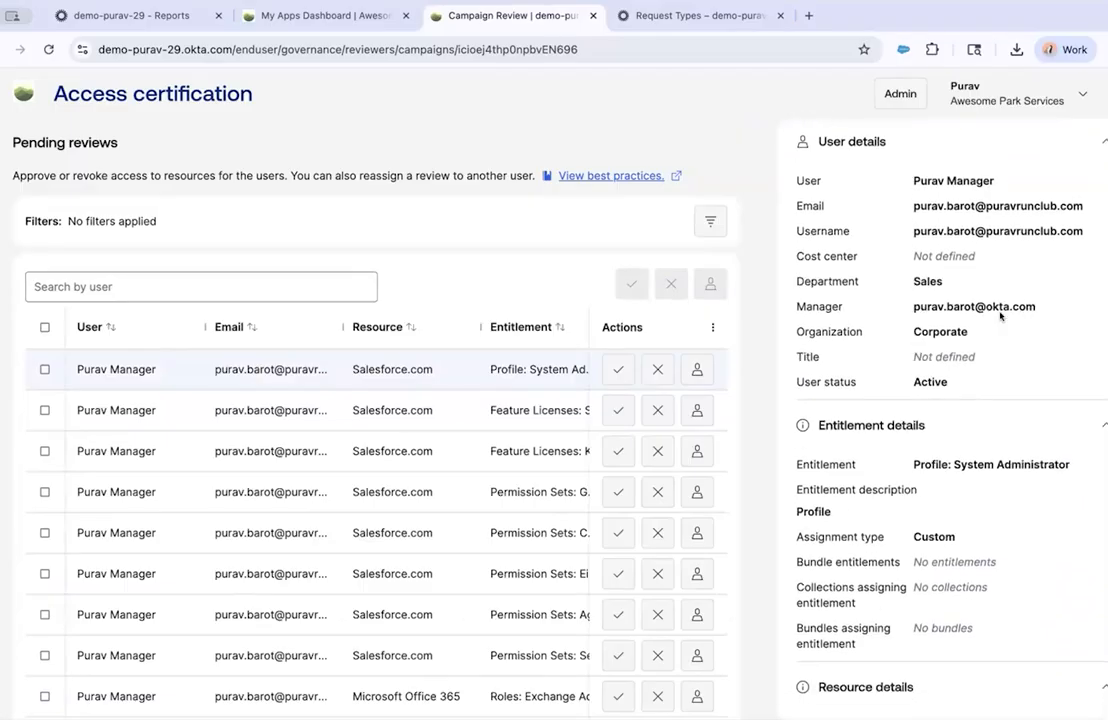
pyautogui.scroll(-3, 958, 453)
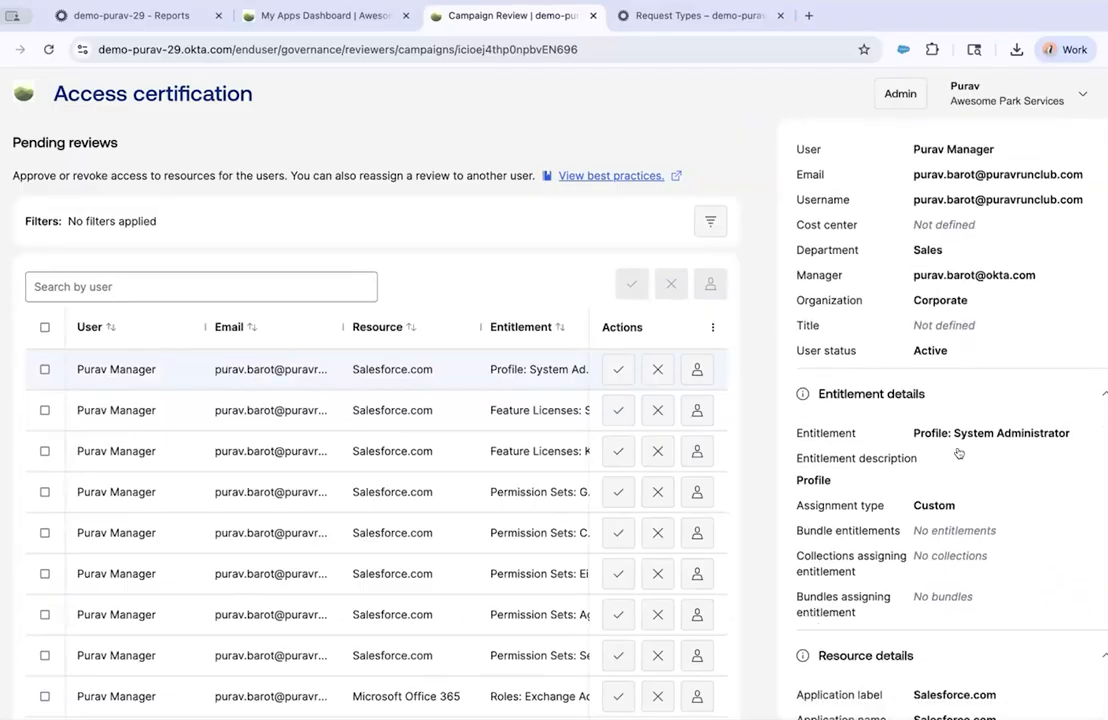
pyautogui.scroll(-5, 962, 488)
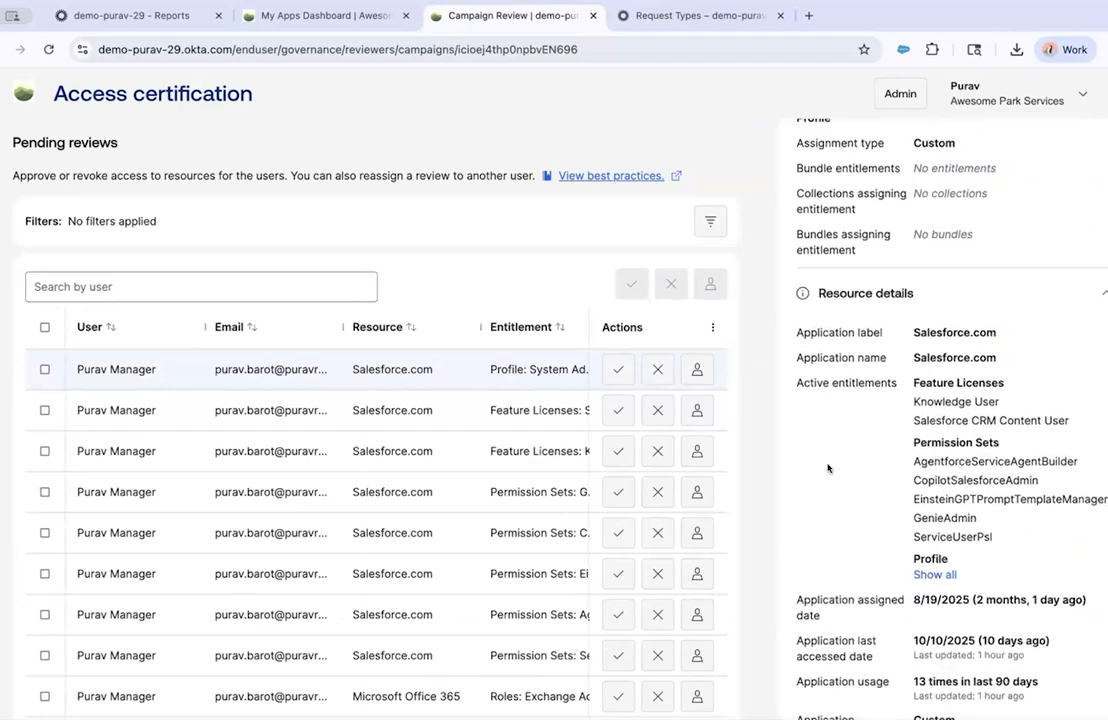
pyautogui.scroll(-4, 828, 471)
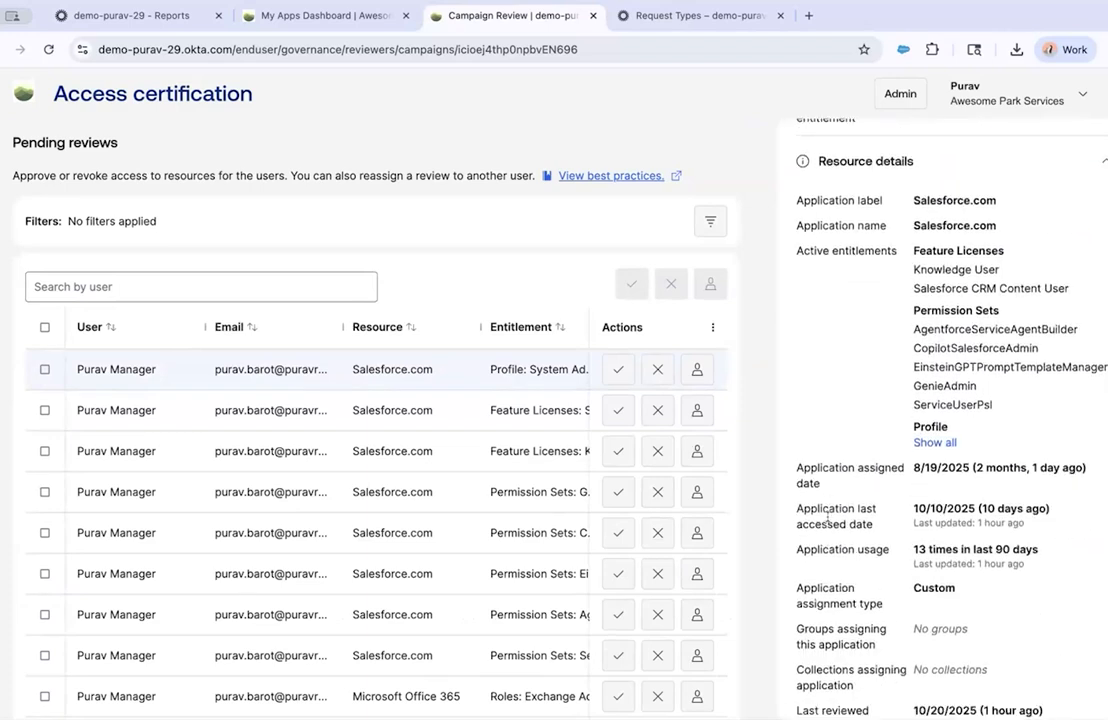
pyautogui.scroll(-4, 830, 525)
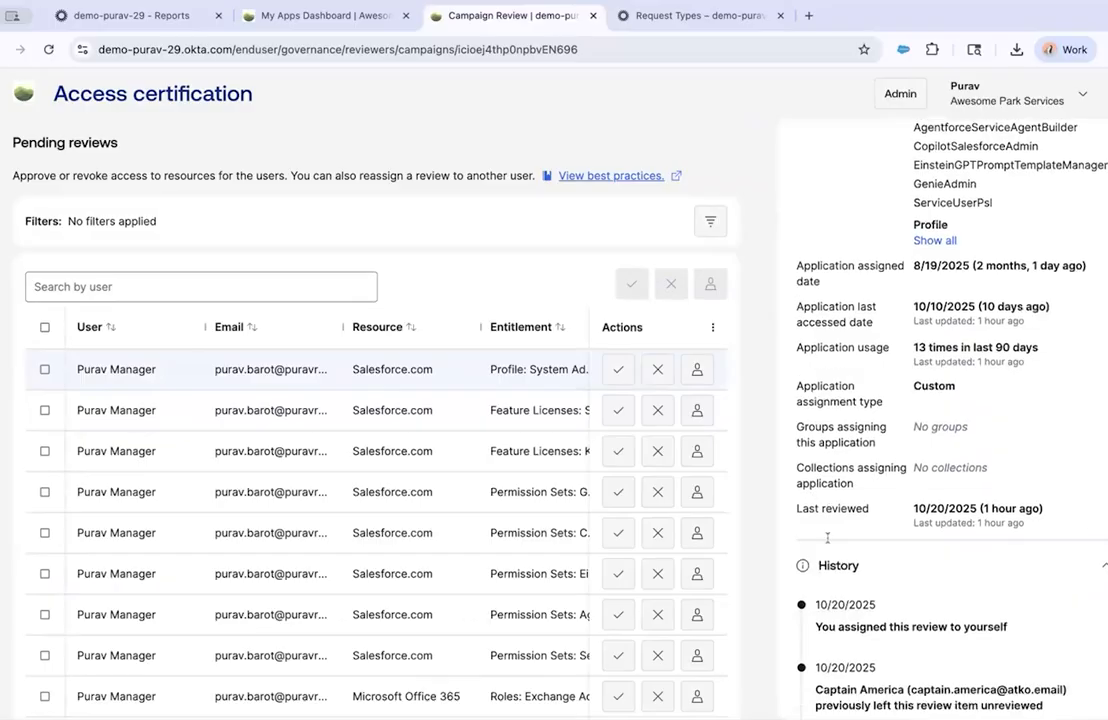
pyautogui.scroll(-2, 850, 562)
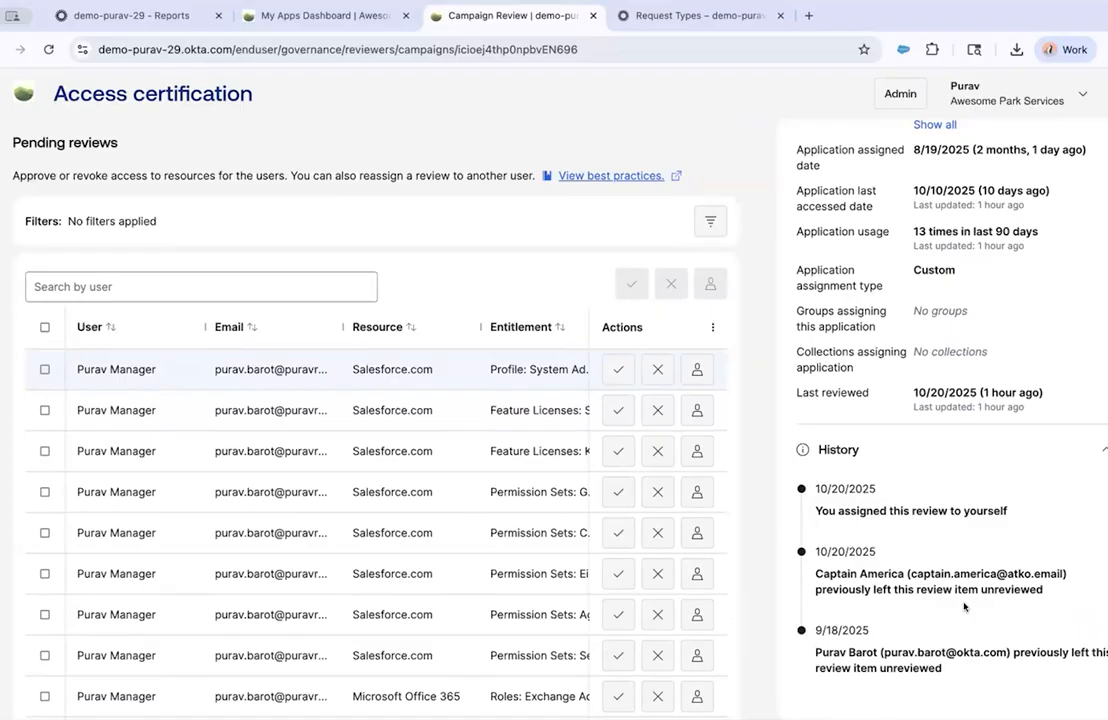
pyautogui.scroll(1, 953, 572)
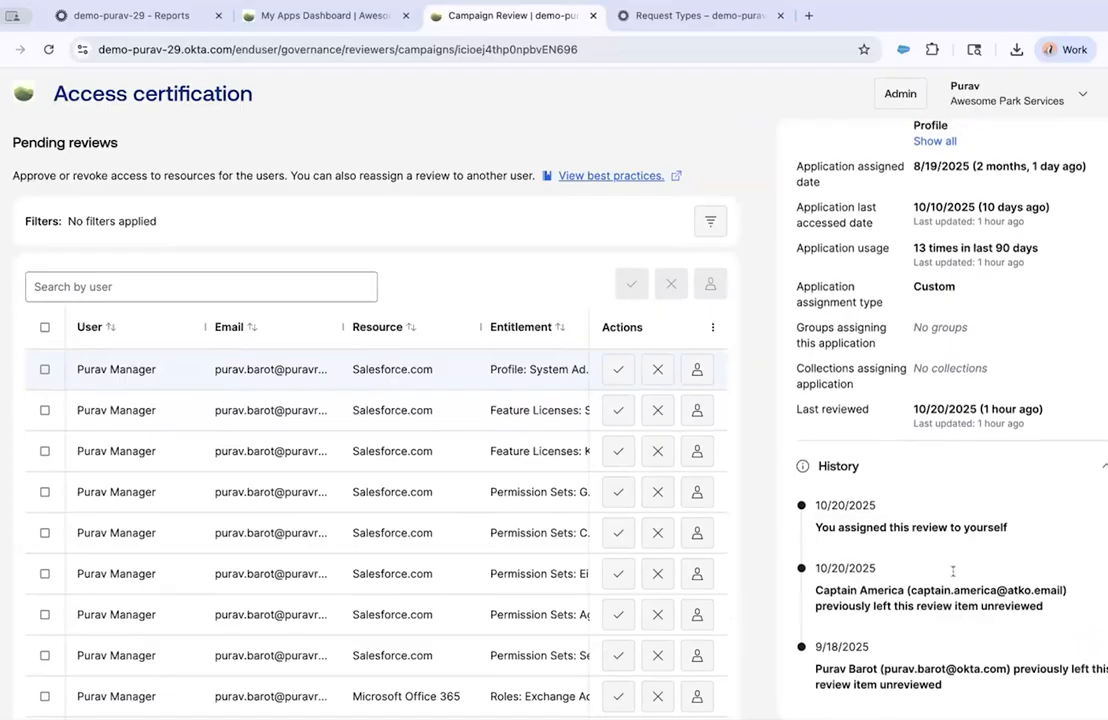
pyautogui.scroll(4, 953, 572)
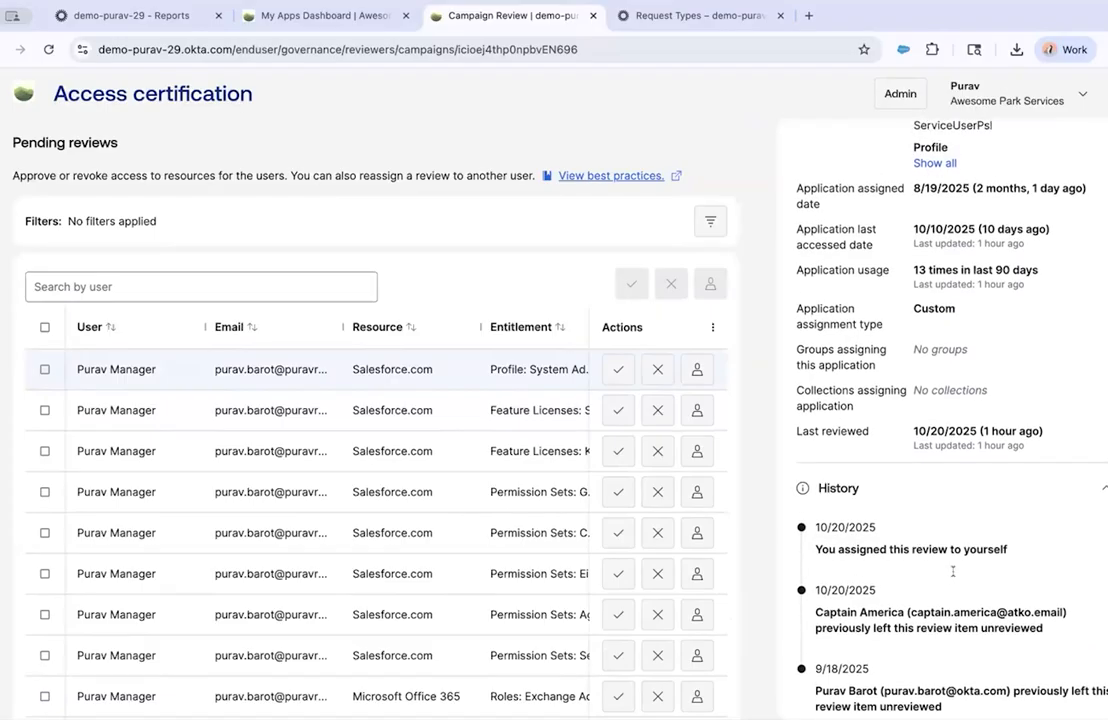
pyautogui.scroll(7, 953, 577)
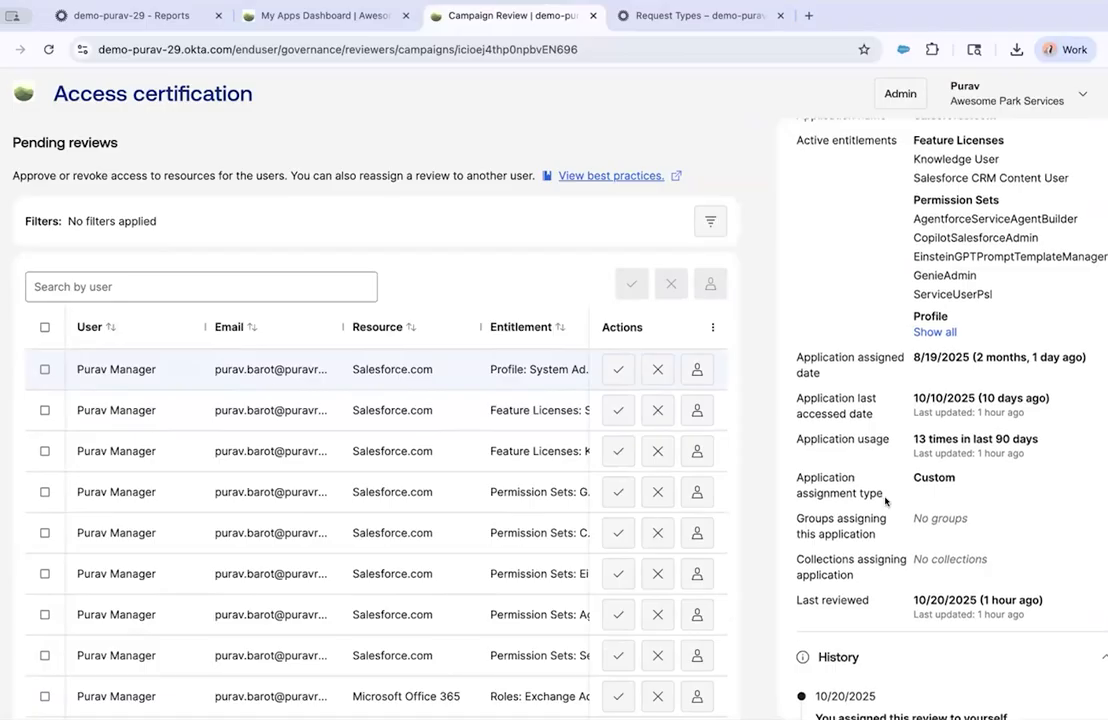
pyautogui.scroll(20, 885, 501)
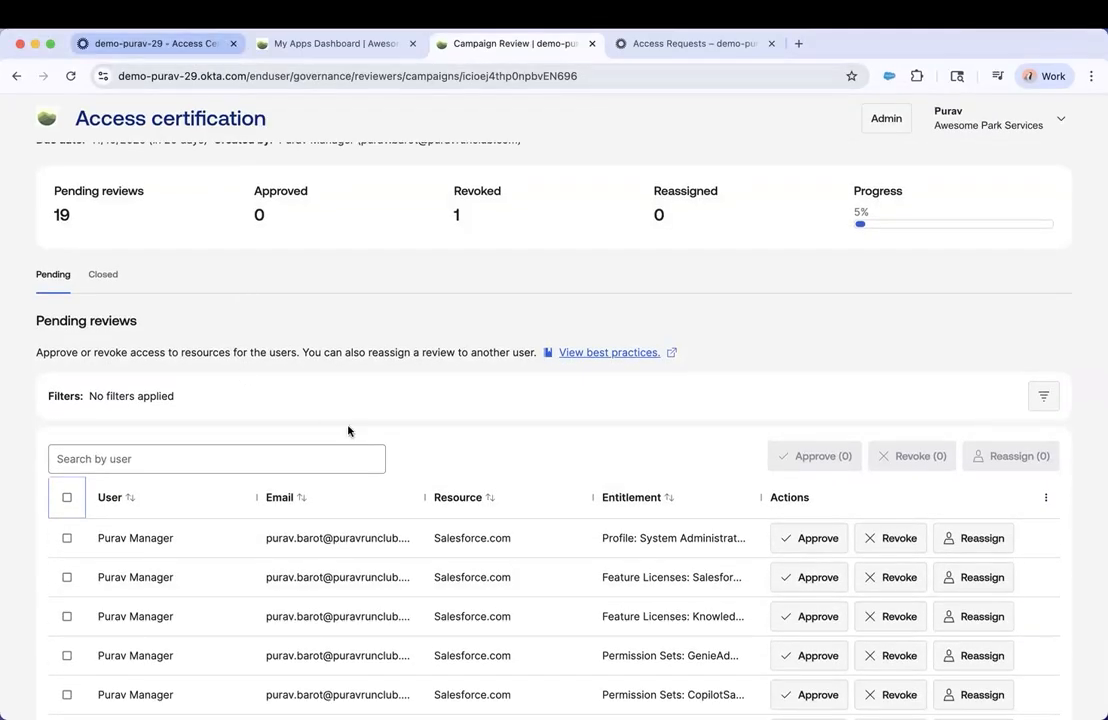
# Return to the Admin Console and open its Reports page
pyautogui.press('super+1')
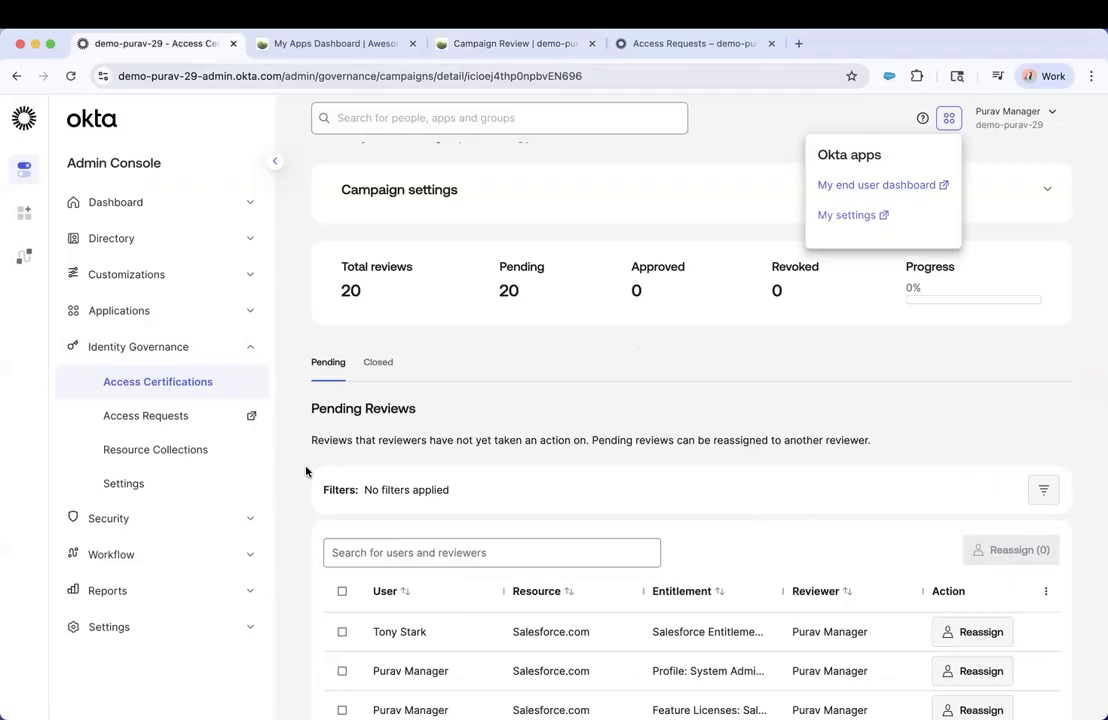
pyautogui.click(126, 592)
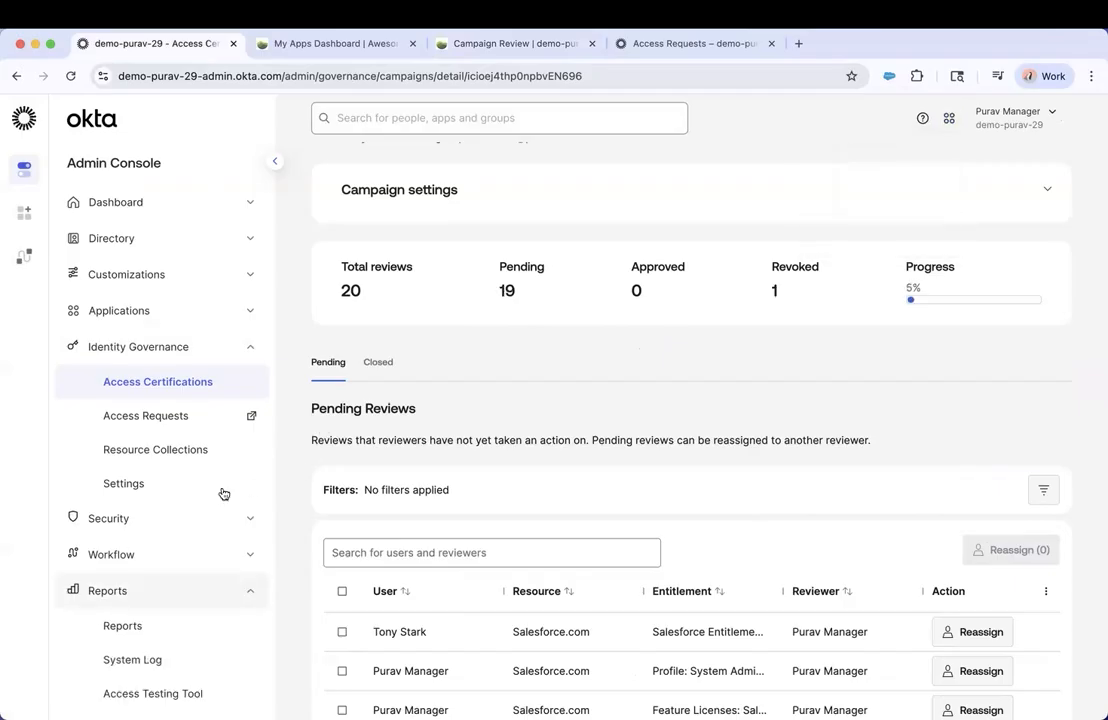
pyautogui.click(289, 489)
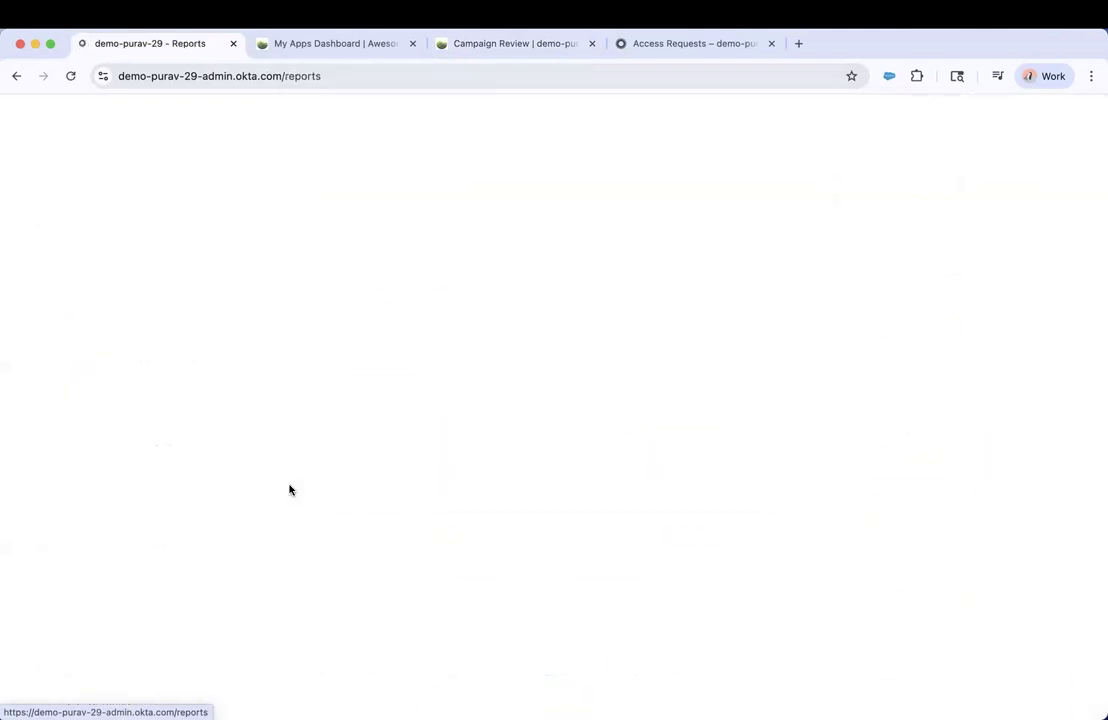
# Look over the Entitlements and Access and Access Certification Campaigns reports, and open the User App Access report
pyautogui.scroll(-5, 289, 489)
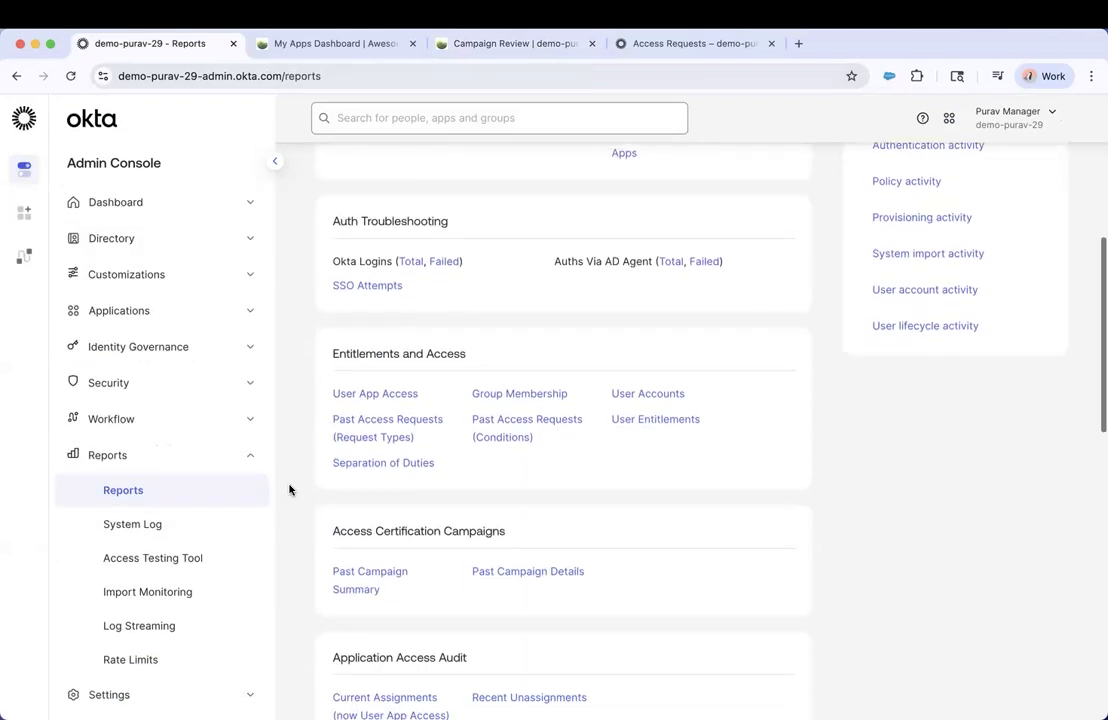
pyautogui.scroll(-2, 289, 489)
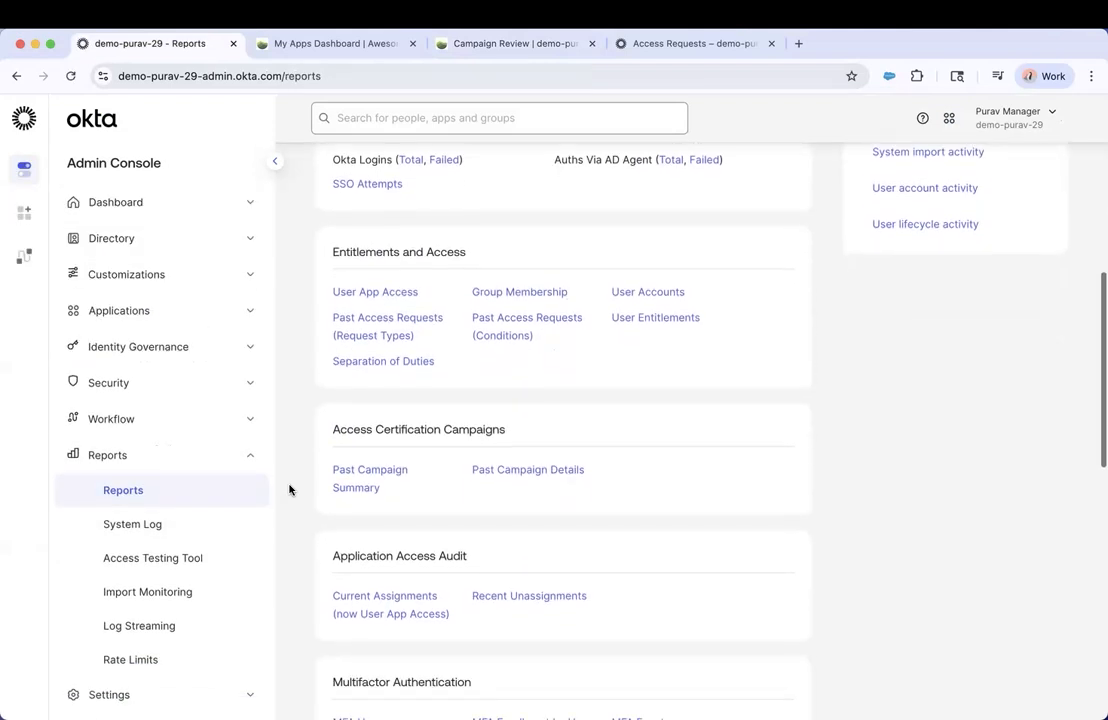
pyautogui.scroll(1, 289, 489)
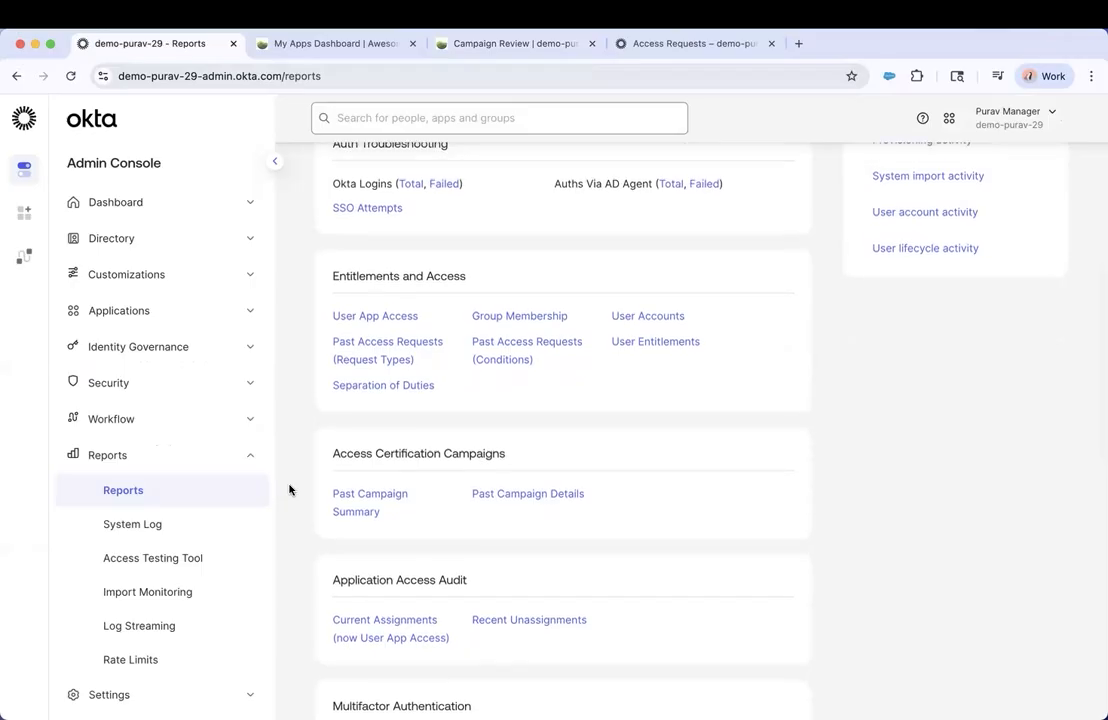
pyautogui.scroll(1, 396, 386)
pyautogui.scroll(-1, 361, 344)
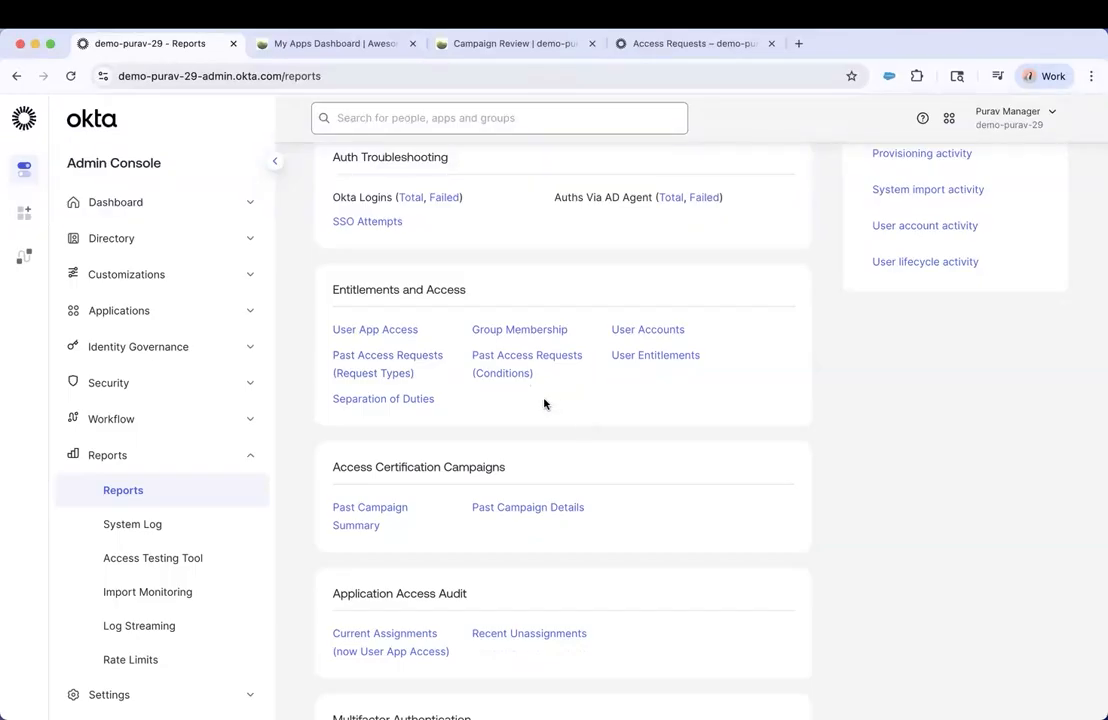
pyautogui.scroll(-1, 552, 398)
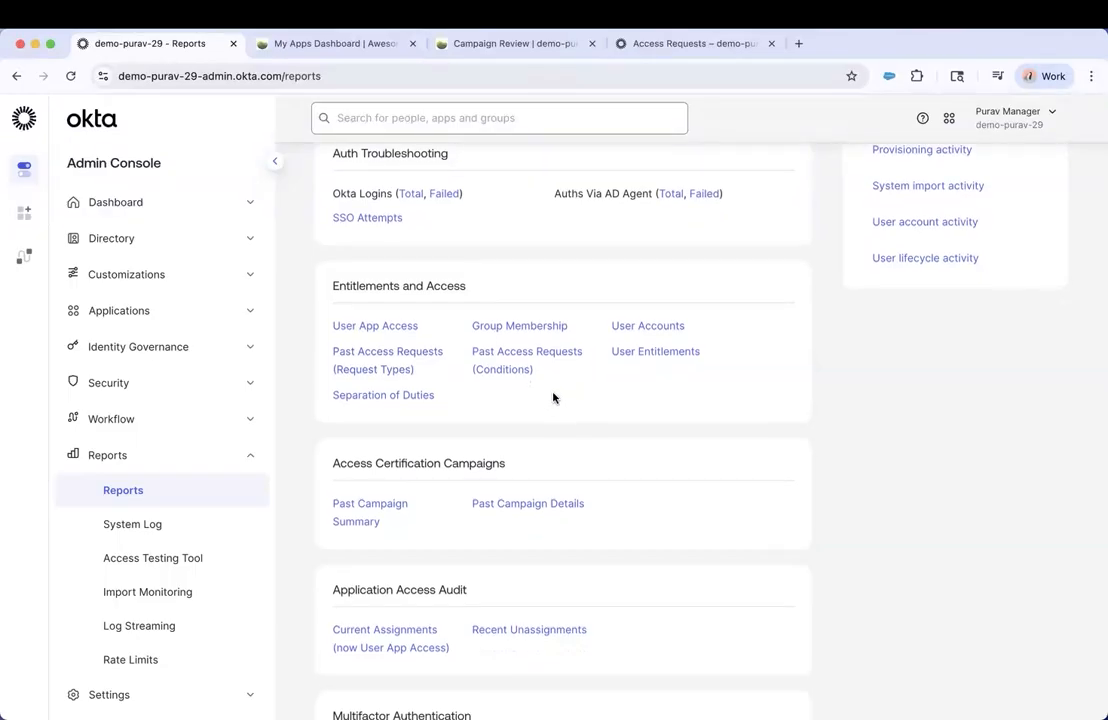
pyautogui.scroll(-2, 464, 515)
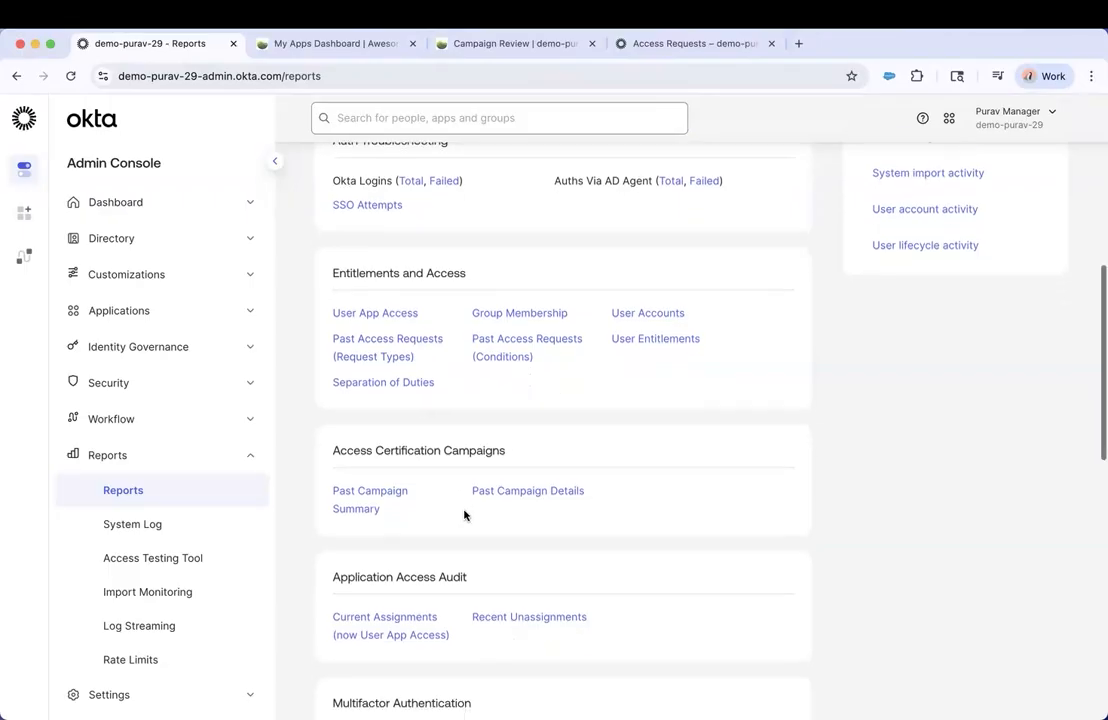
pyautogui.click(362, 314)
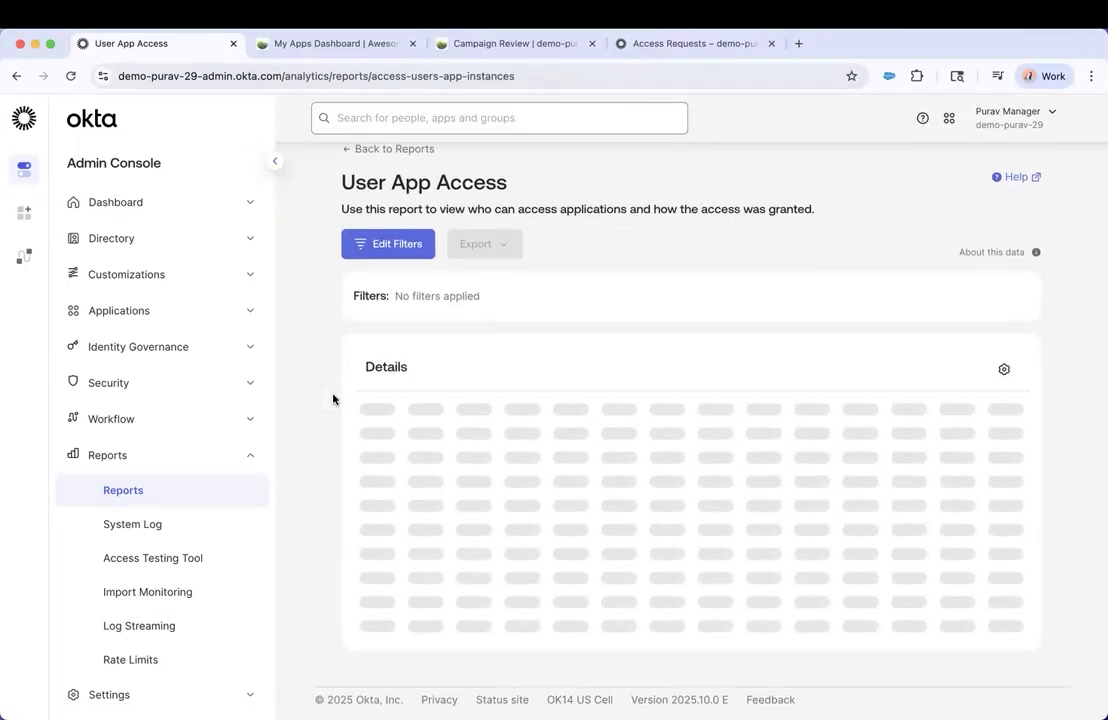
# Examine the User App Access report's details across all columns, including assignment dates, recent access, assignment type, user status and sign-on mode
pyautogui.scroll(-1, 333, 399)
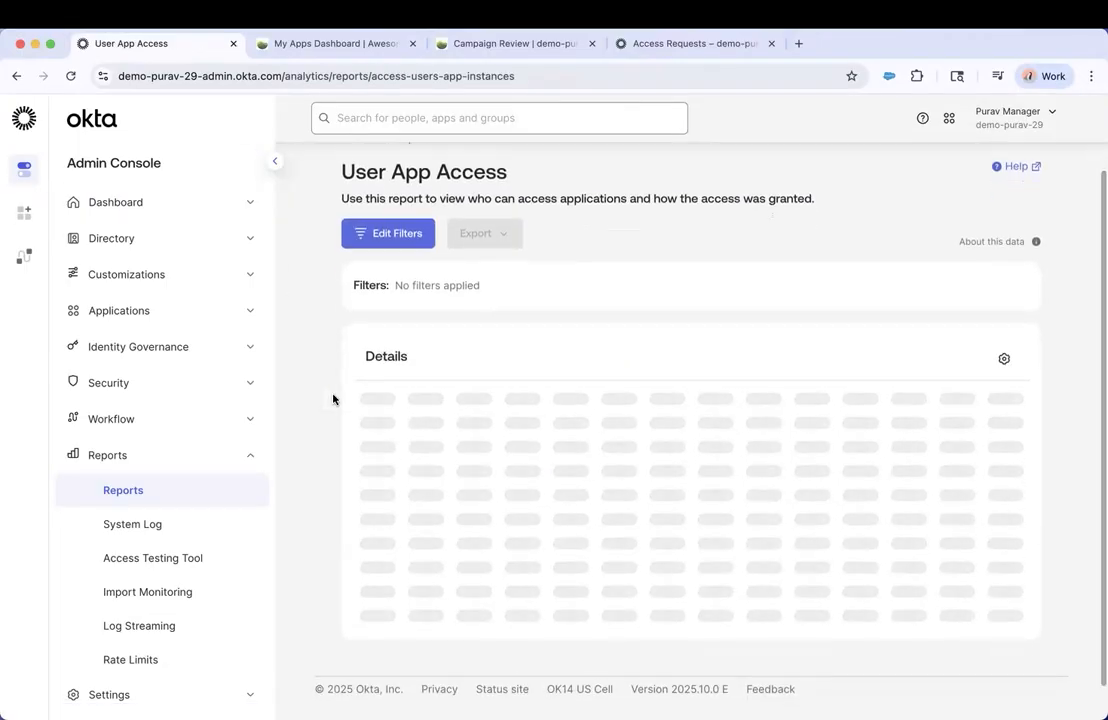
pyautogui.scroll(3, 336, 410)
pyautogui.scroll(-1, 337, 417)
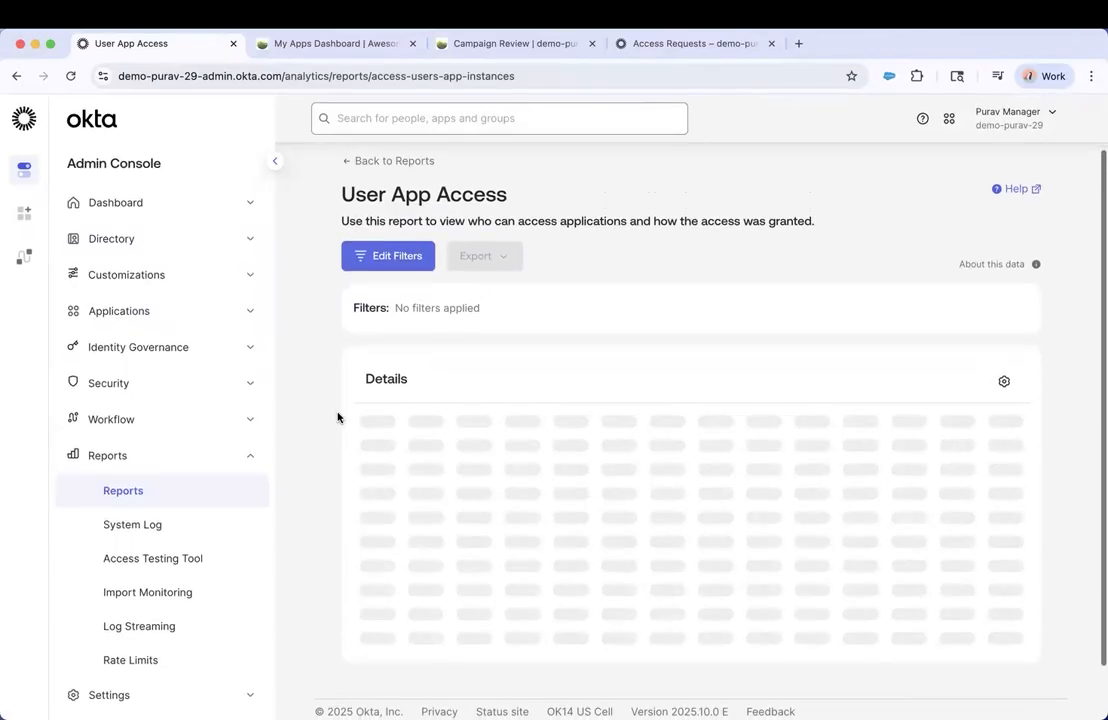
pyautogui.scroll(-5, 553, 447)
pyautogui.scroll(-5, 553, 447)
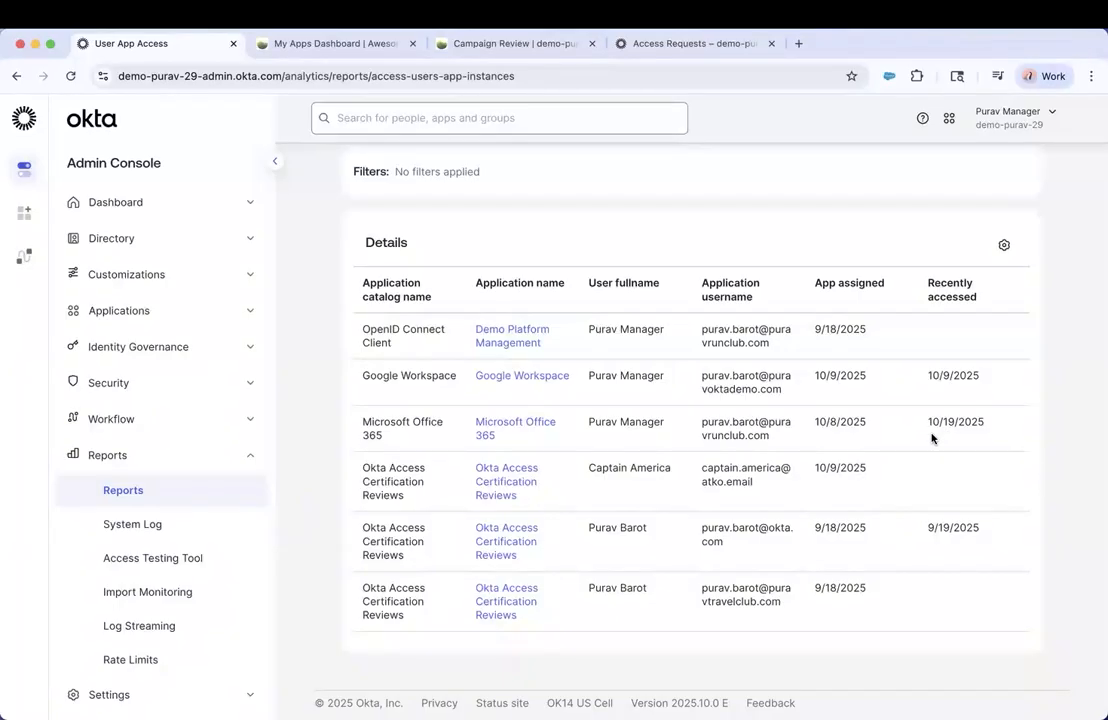
pyautogui.hscroll(10, 931, 438)
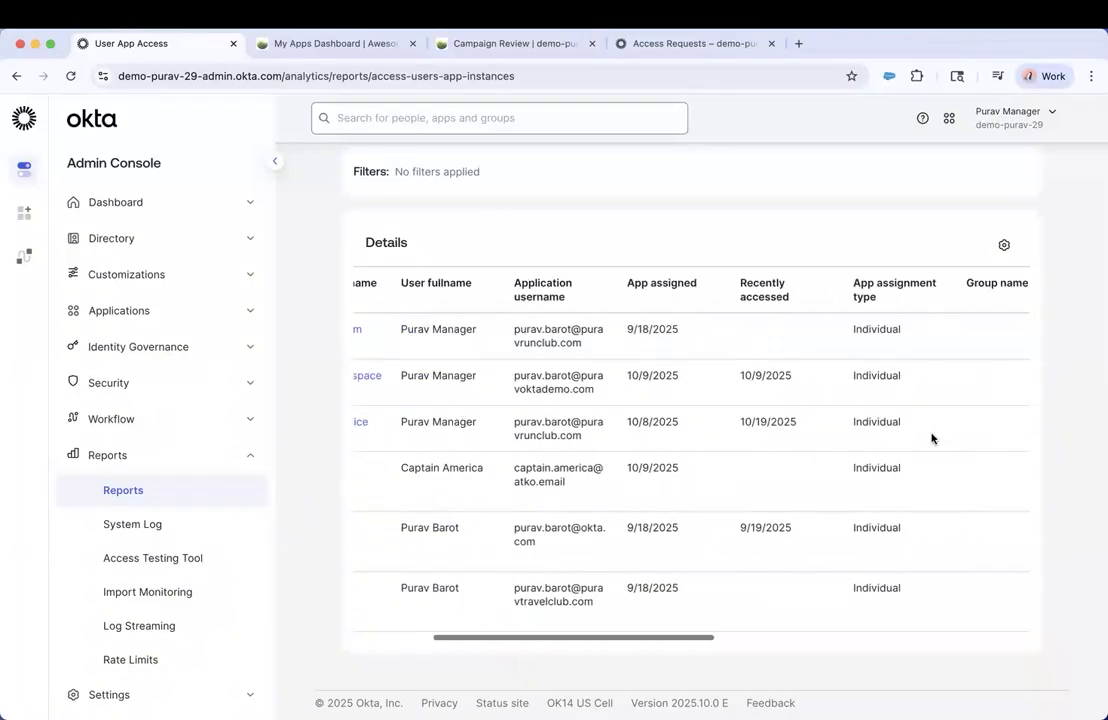
pyautogui.hscroll(5, 711, 457)
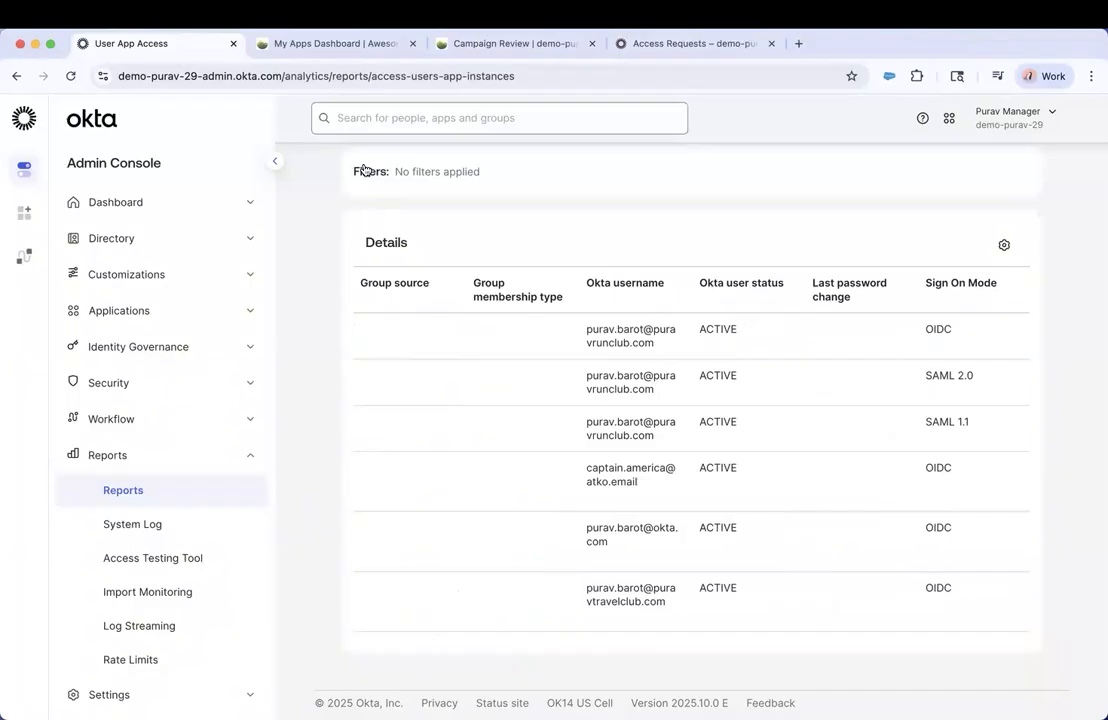
pyautogui.scroll(3, 355, 165)
pyautogui.scroll(1, 340, 335)
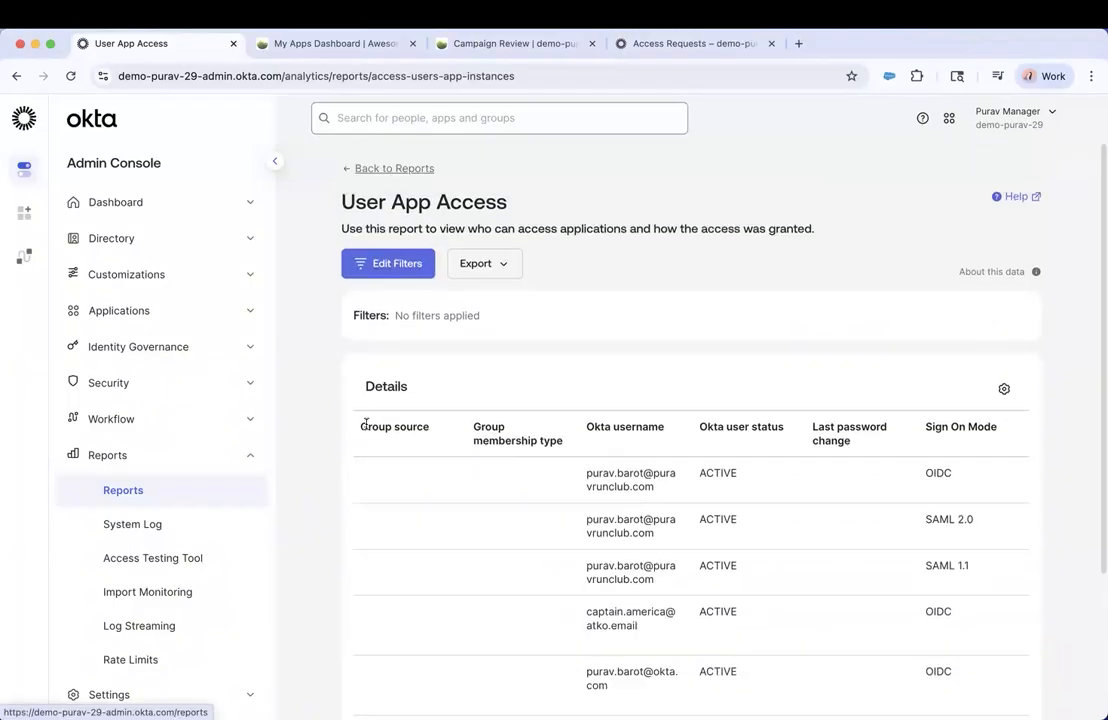
# Go back to the list of reports and open the Past Campaign Summary report under Access Certification Campaigns
pyautogui.click(372, 168)
pyautogui.scroll(-5, 474, 564)
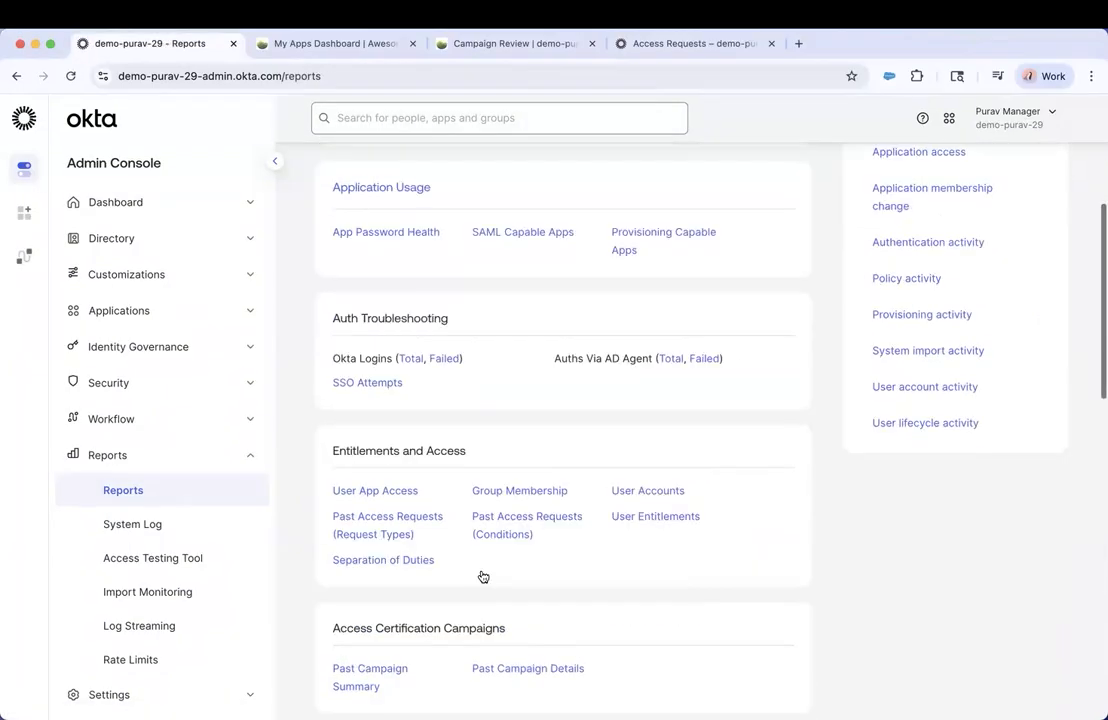
pyautogui.scroll(-1, 434, 507)
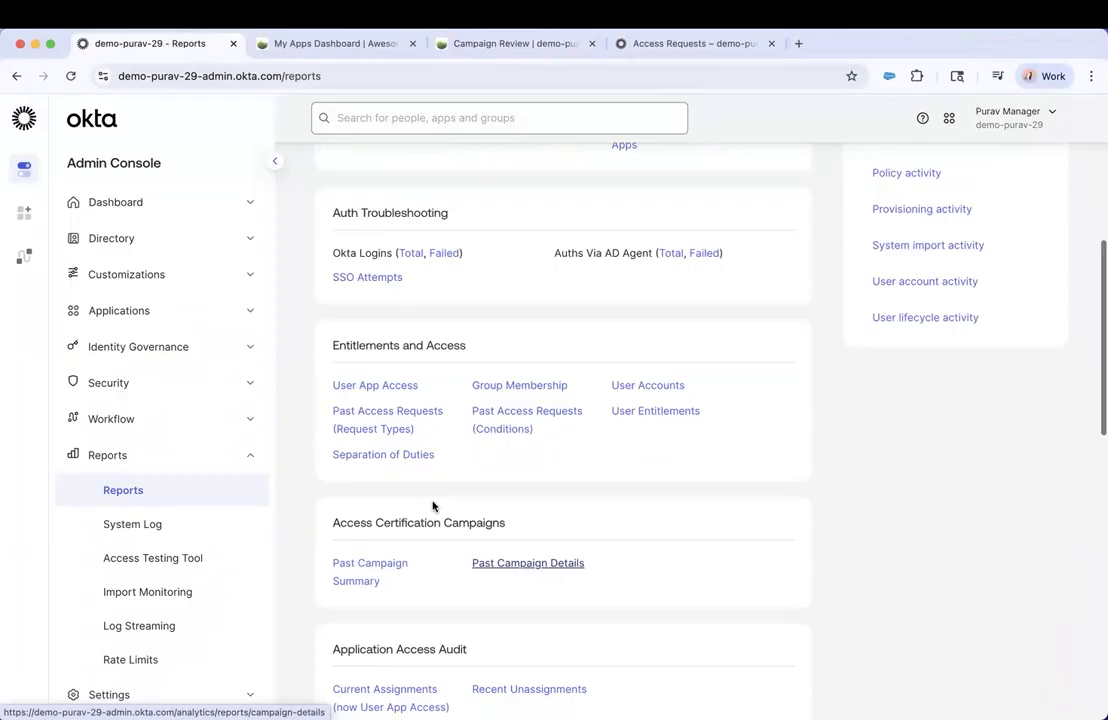
pyautogui.scroll(-1, 366, 535)
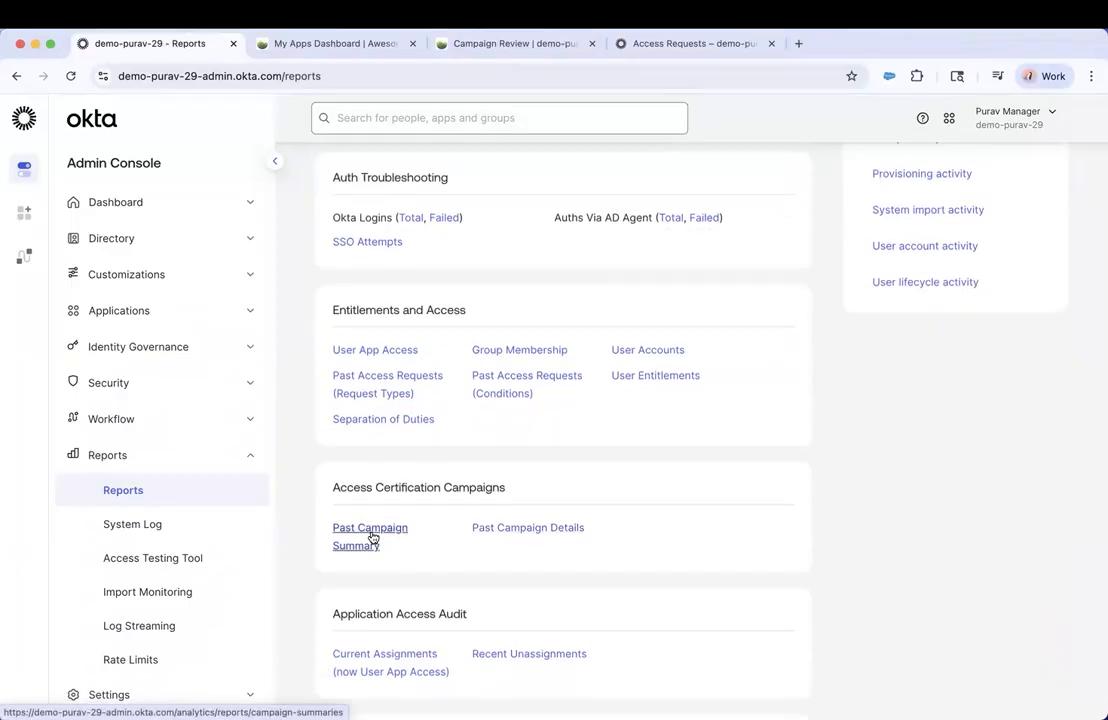
pyautogui.click(368, 530)
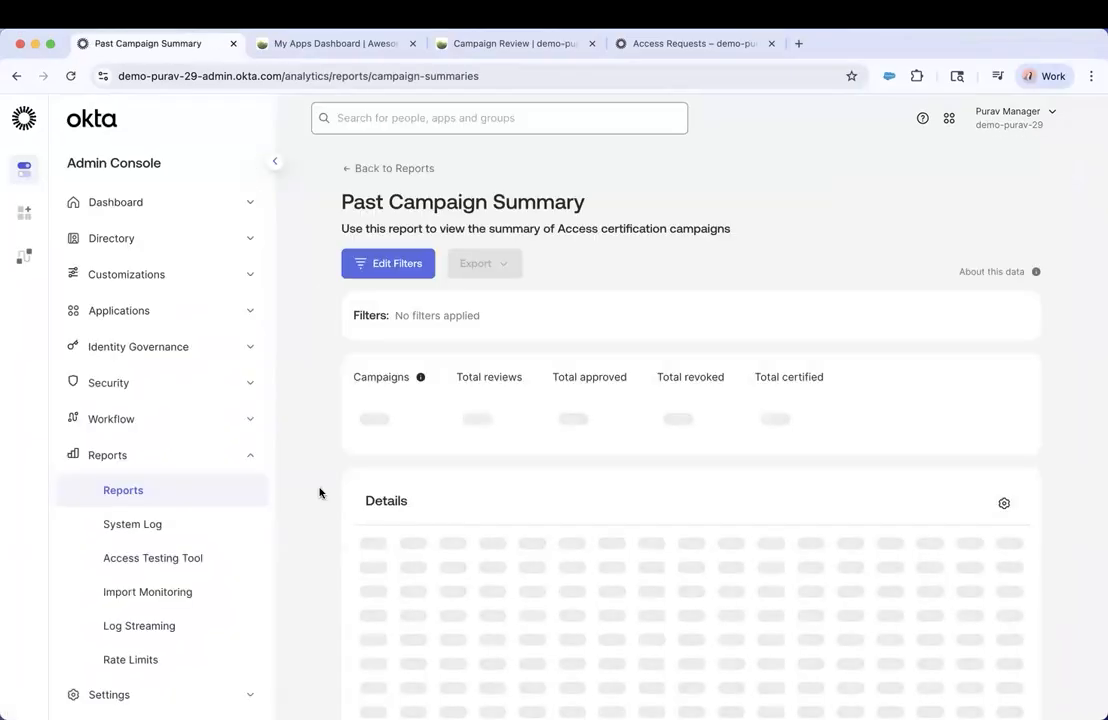
# Examine the Past Campaign Summary totals and each campaign's dates, reviewer type, resources, user scope, completion, decisions and configured actions
pyautogui.scroll(-2, 319, 492)
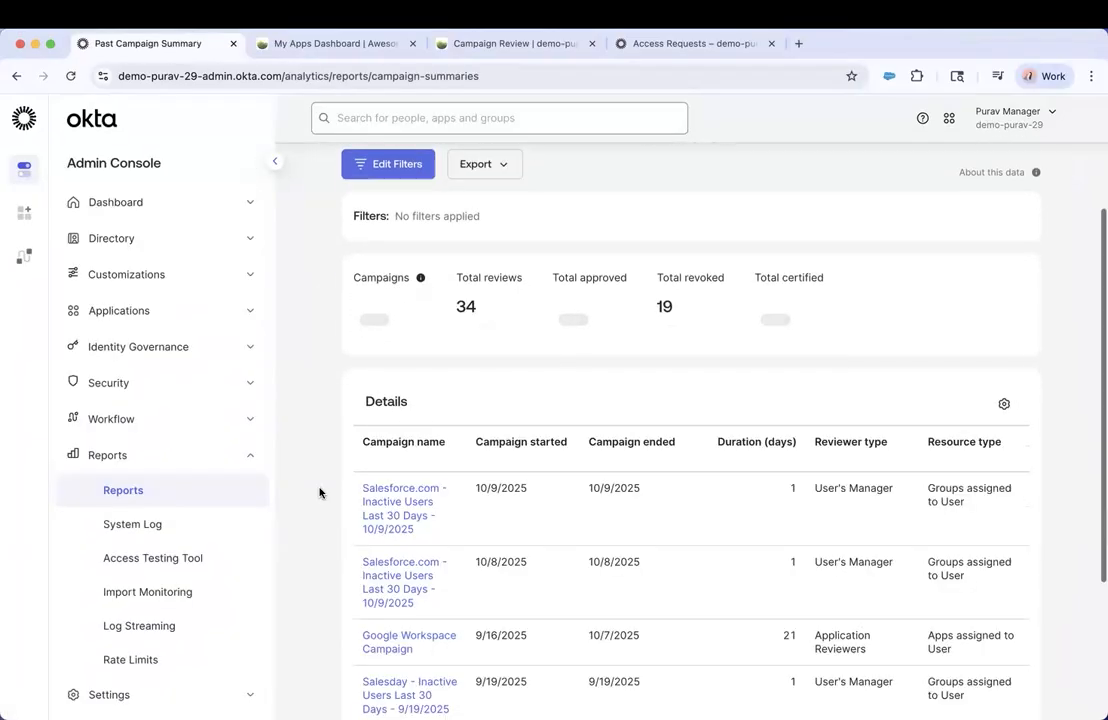
pyautogui.scroll(-3, 423, 462)
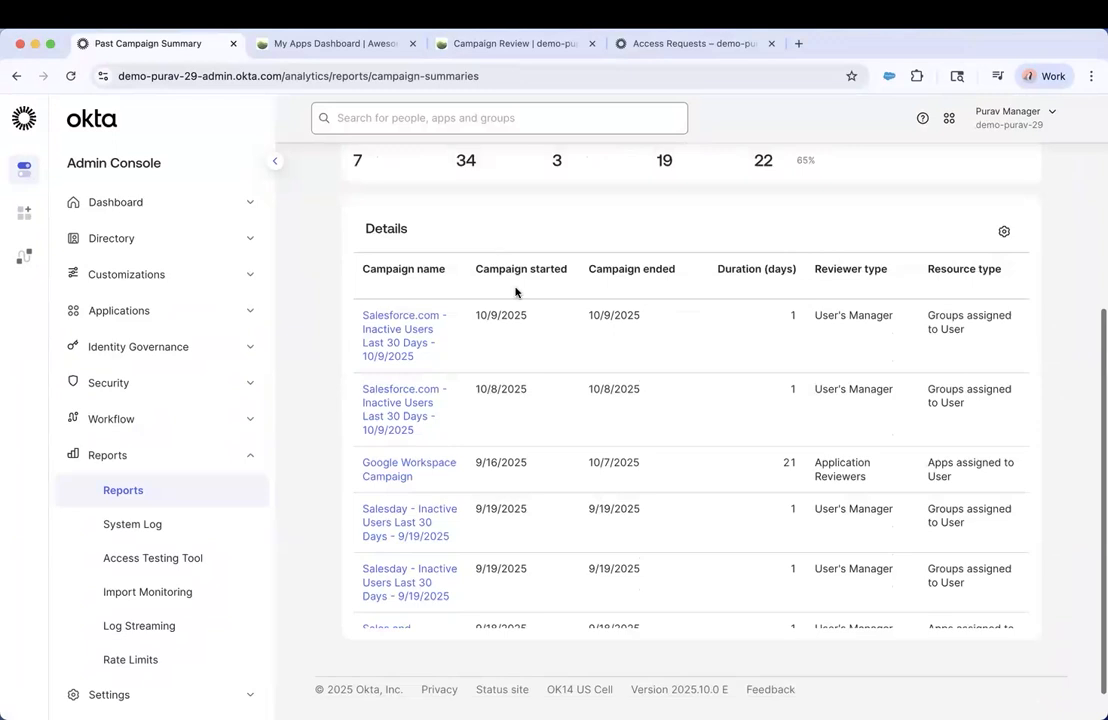
pyautogui.scroll(1, 755, 458)
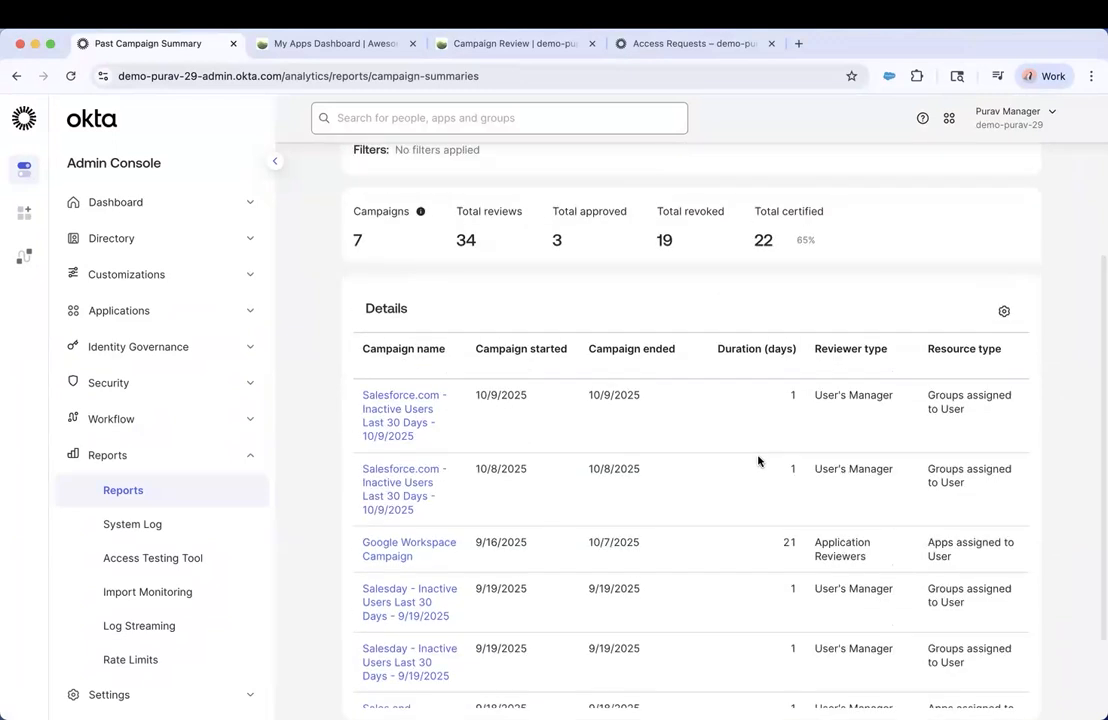
pyautogui.hscroll(4, 758, 461)
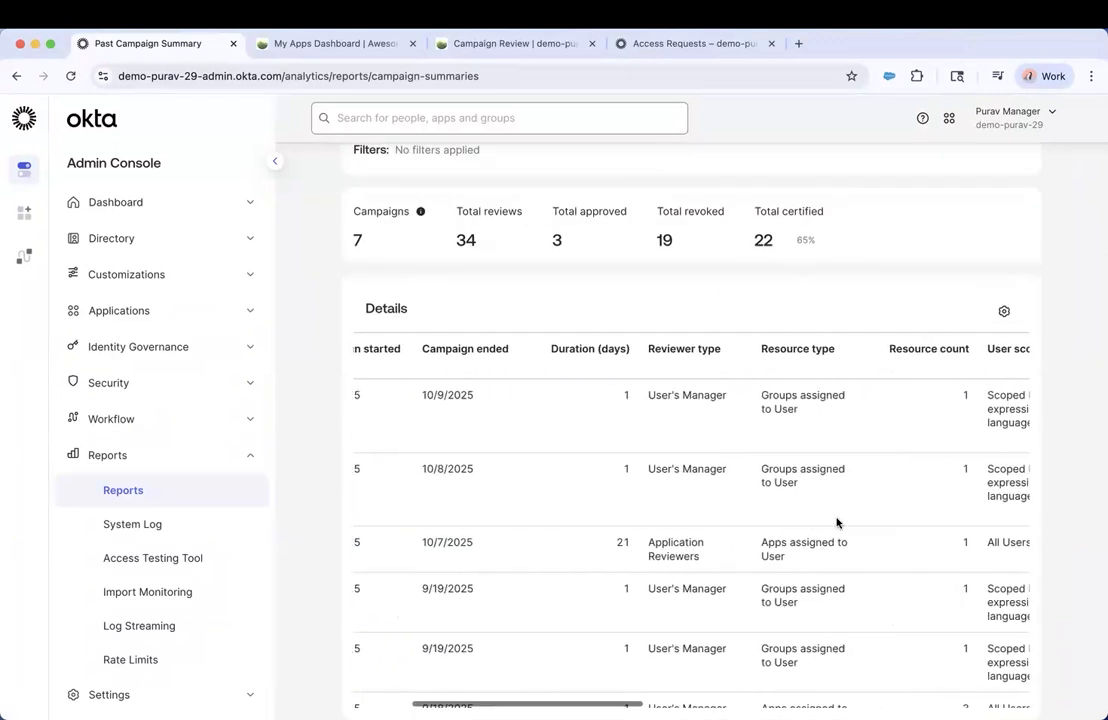
pyautogui.hscroll(5, 845, 517)
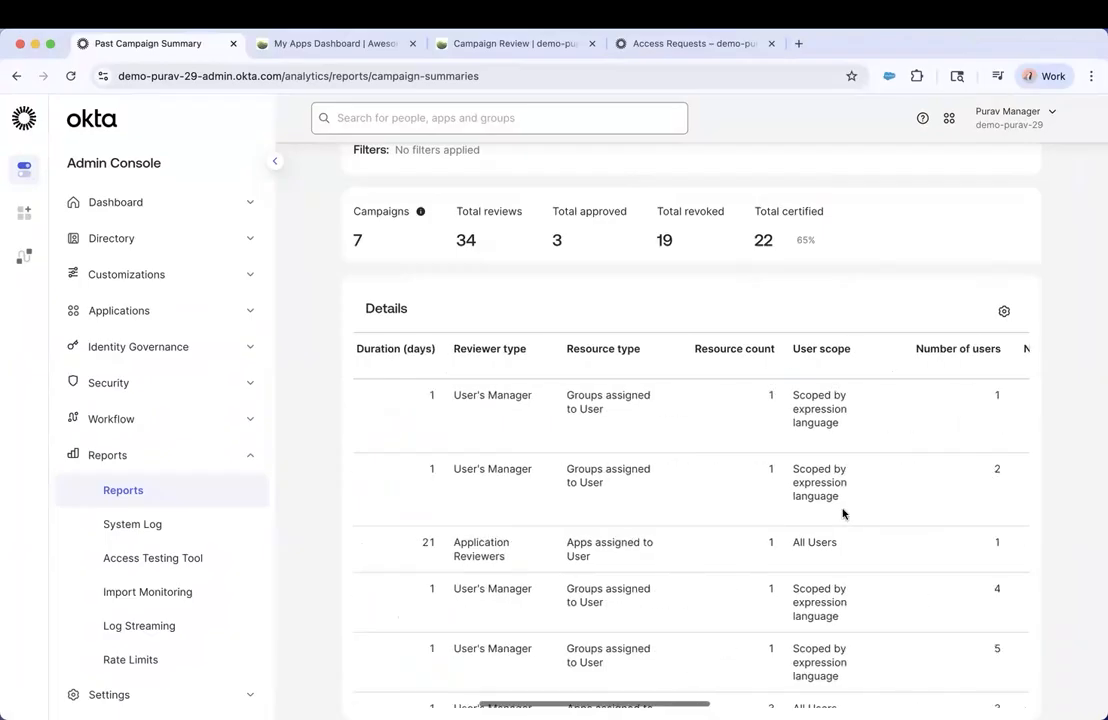
pyautogui.hscroll(14, 843, 514)
pyautogui.hscroll(5, 675, 445)
pyautogui.hscroll(3, 675, 445)
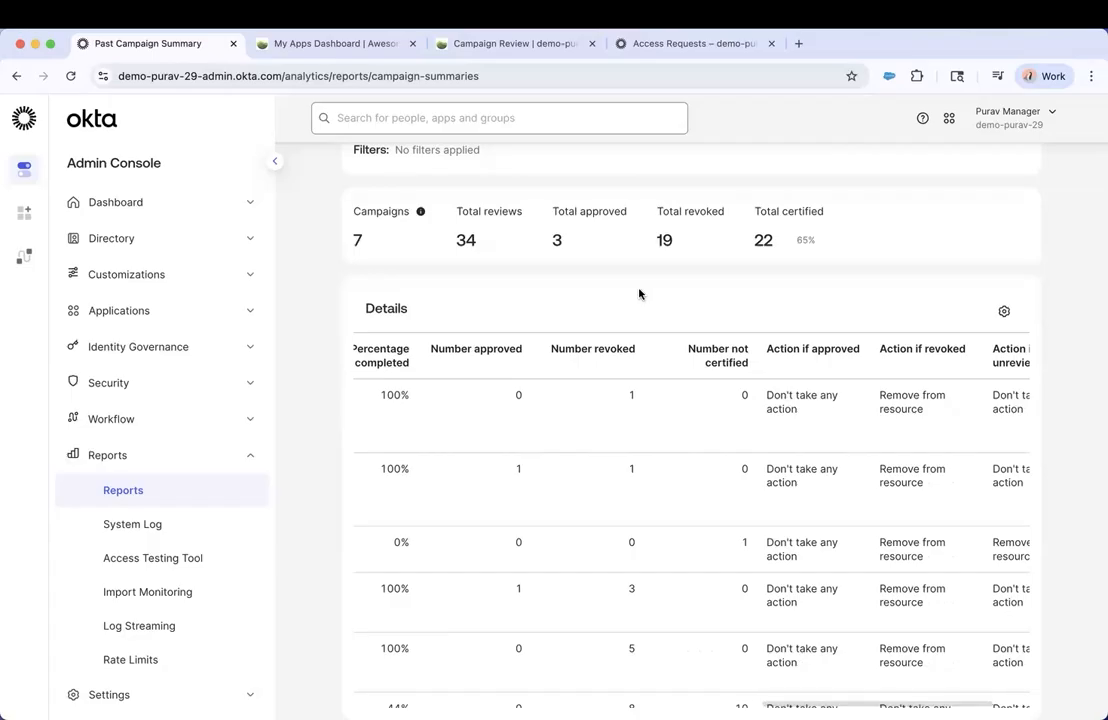
pyautogui.hscroll(3, 620, 290)
pyautogui.scroll(3, 405, 175)
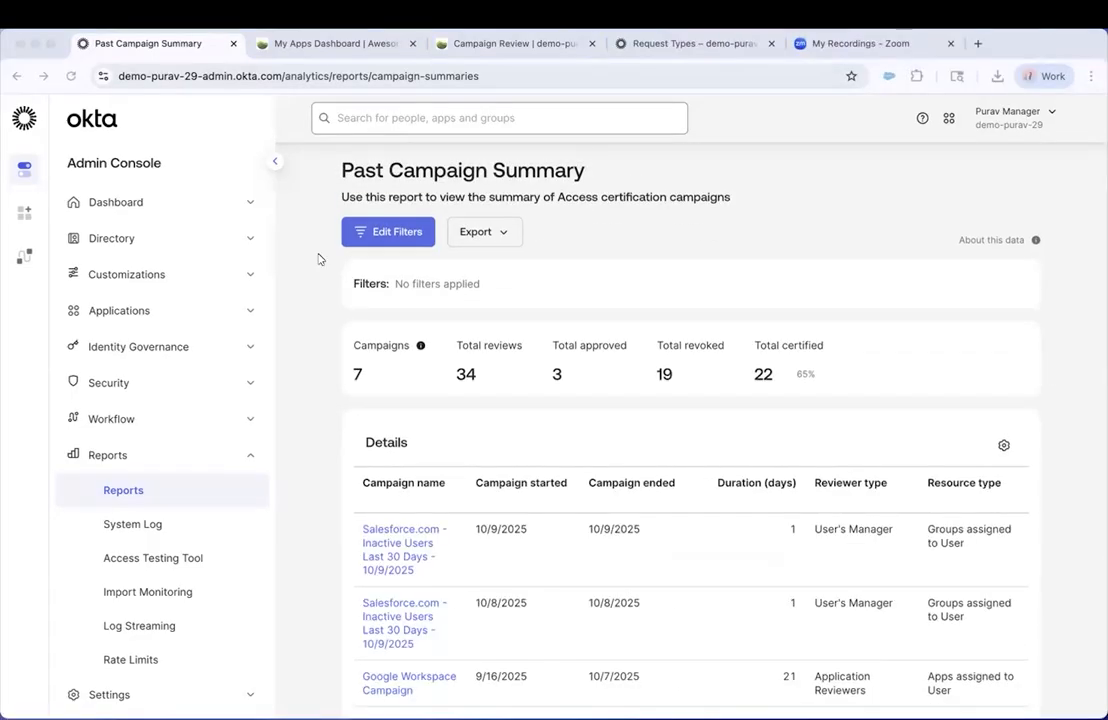
# Look over the top of the Past Campaign Summary once more and return to the Reports page
pyautogui.scroll(-1, 317, 262)
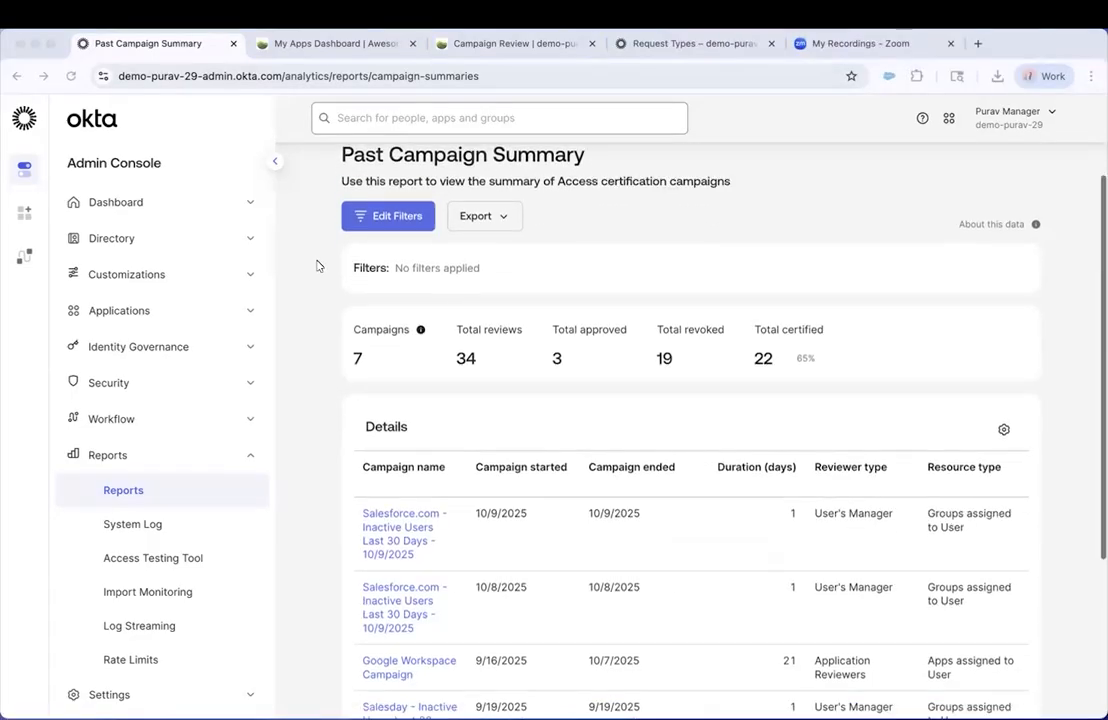
pyautogui.scroll(1, 317, 265)
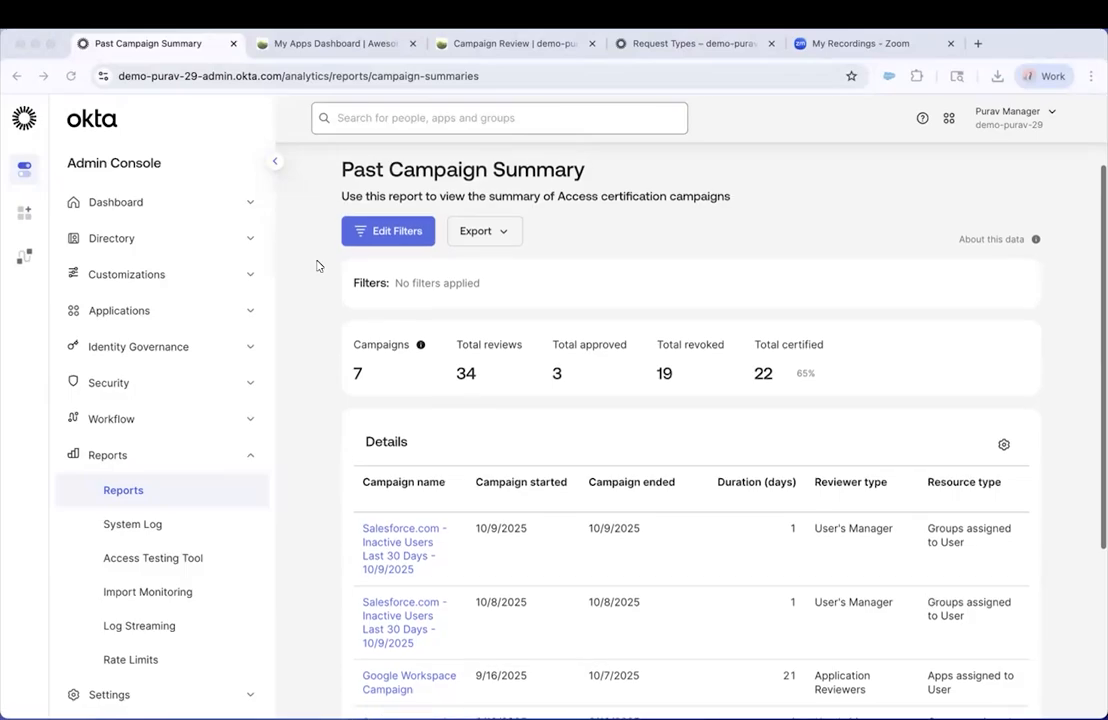
pyautogui.scroll(1, 317, 265)
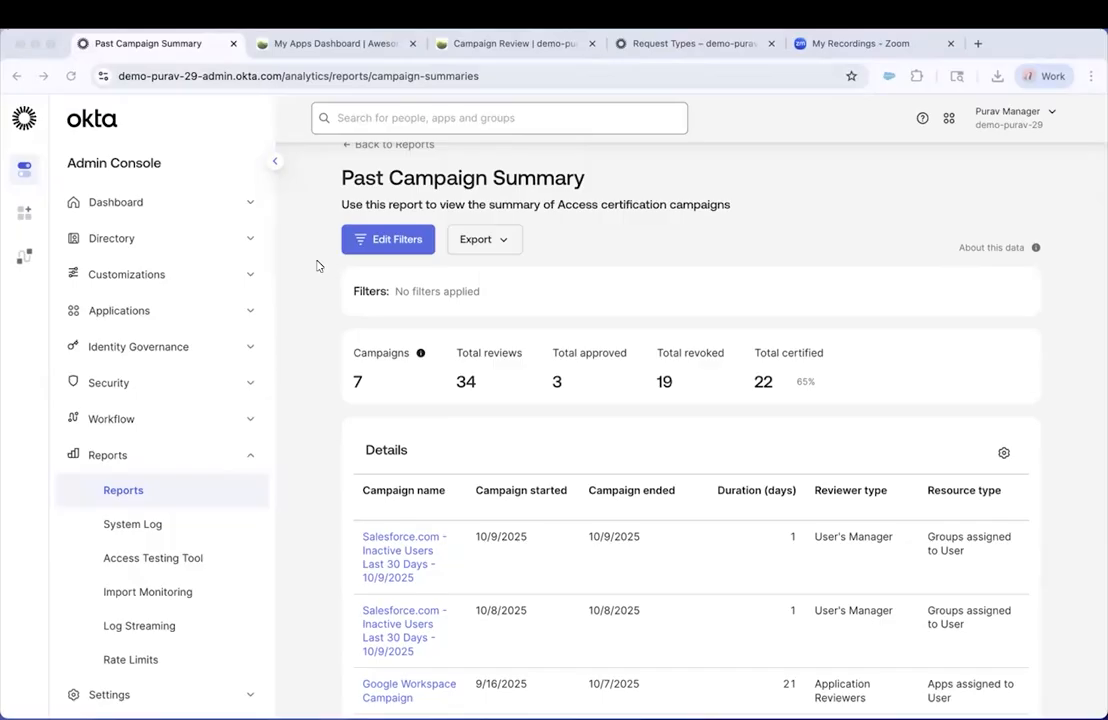
pyautogui.scroll(3, 317, 265)
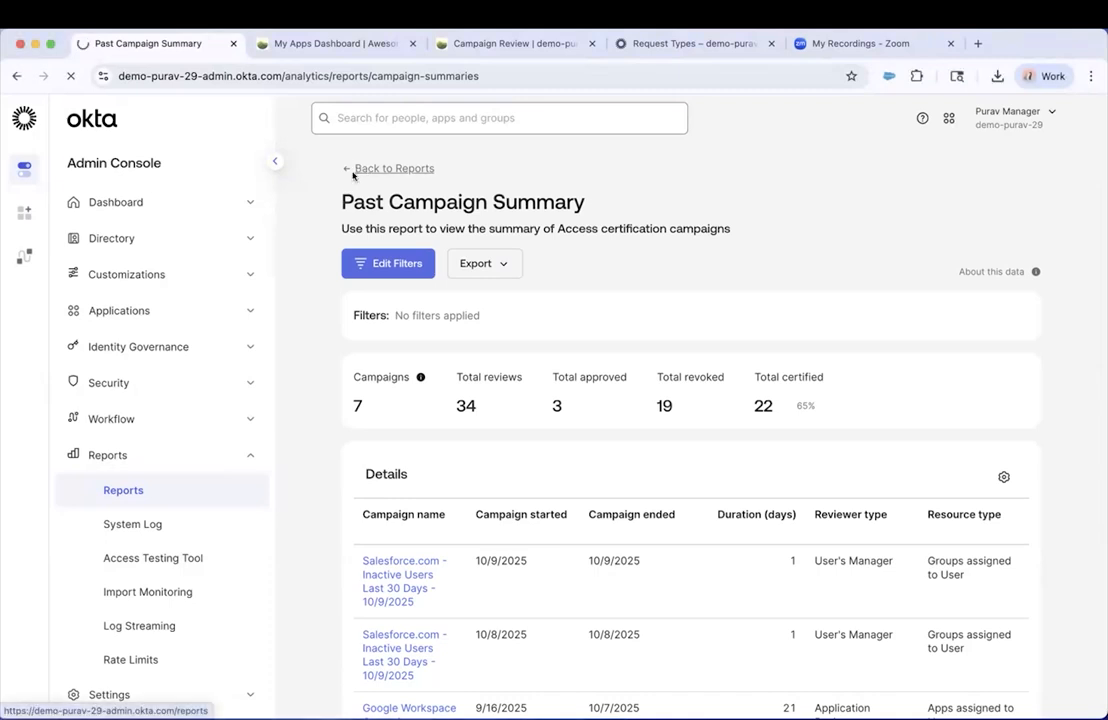
pyautogui.click(360, 168)
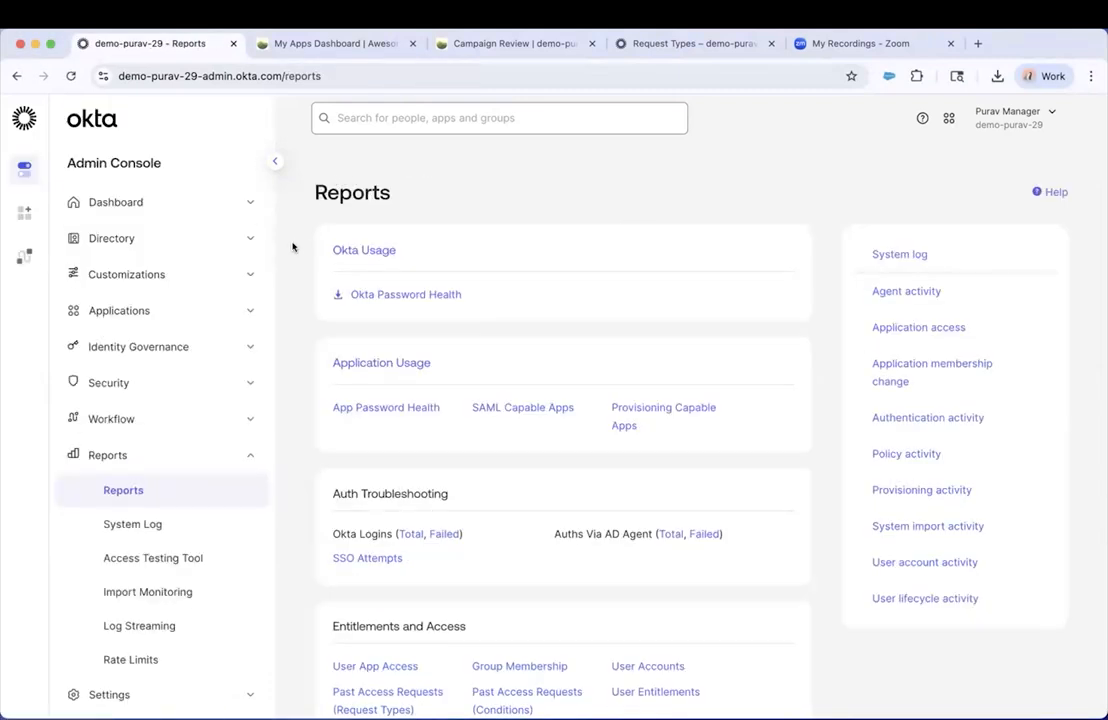